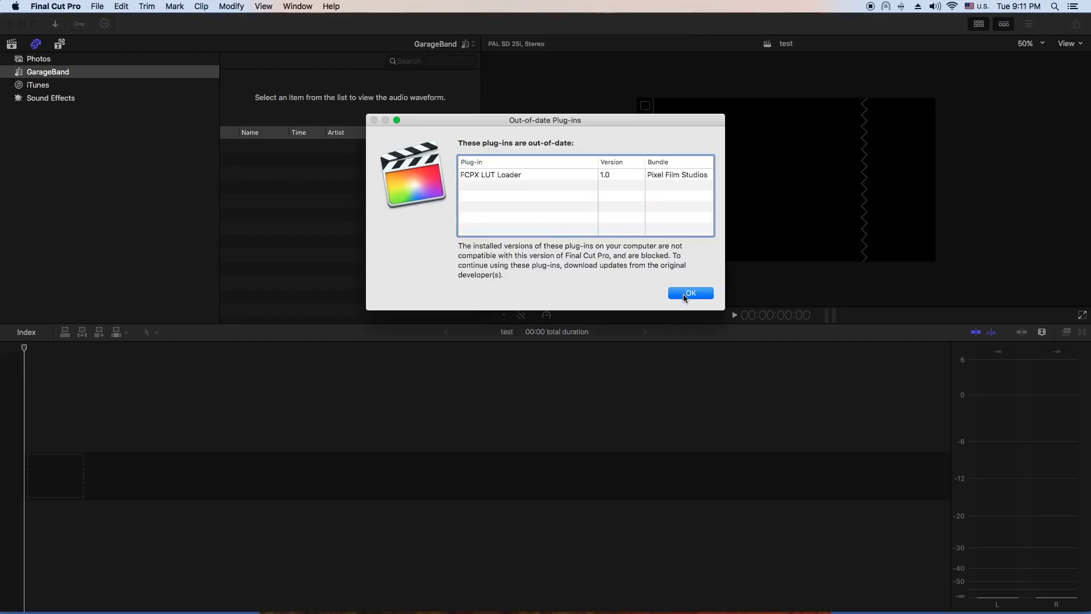
# - Dismiss the out-of-date plug-ins notice and close the FCP DAY 2 library
pyautogui.click(690, 293)
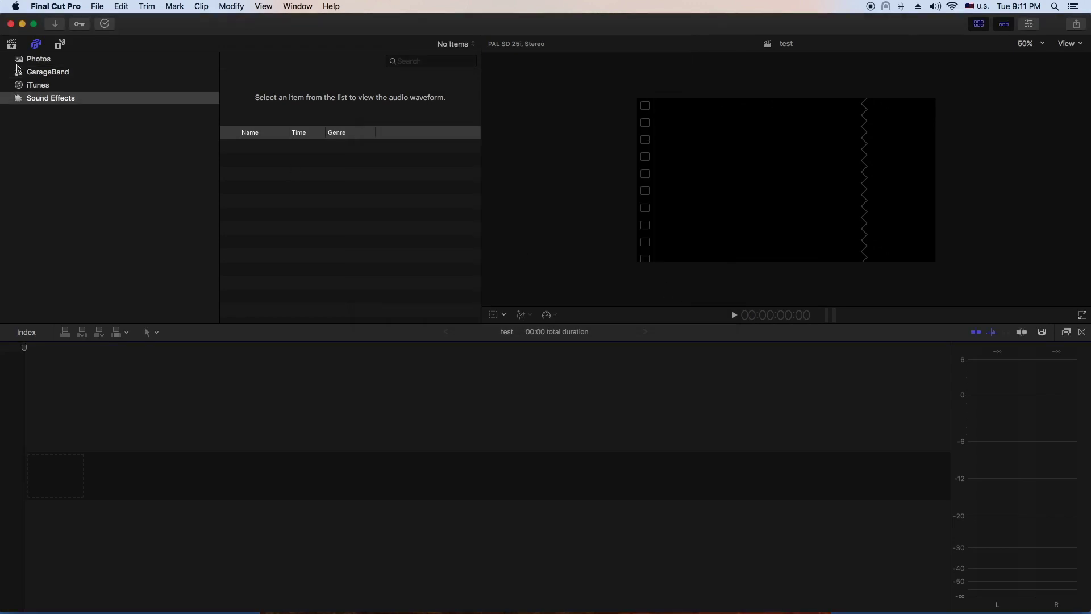
pyautogui.click(12, 44)
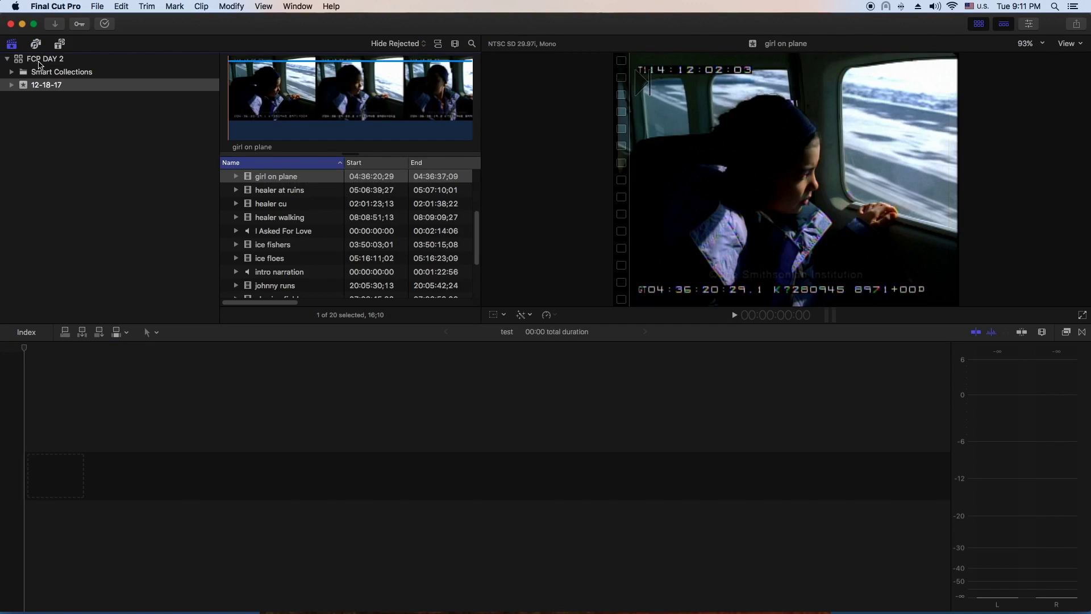
pyautogui.click(39, 60)
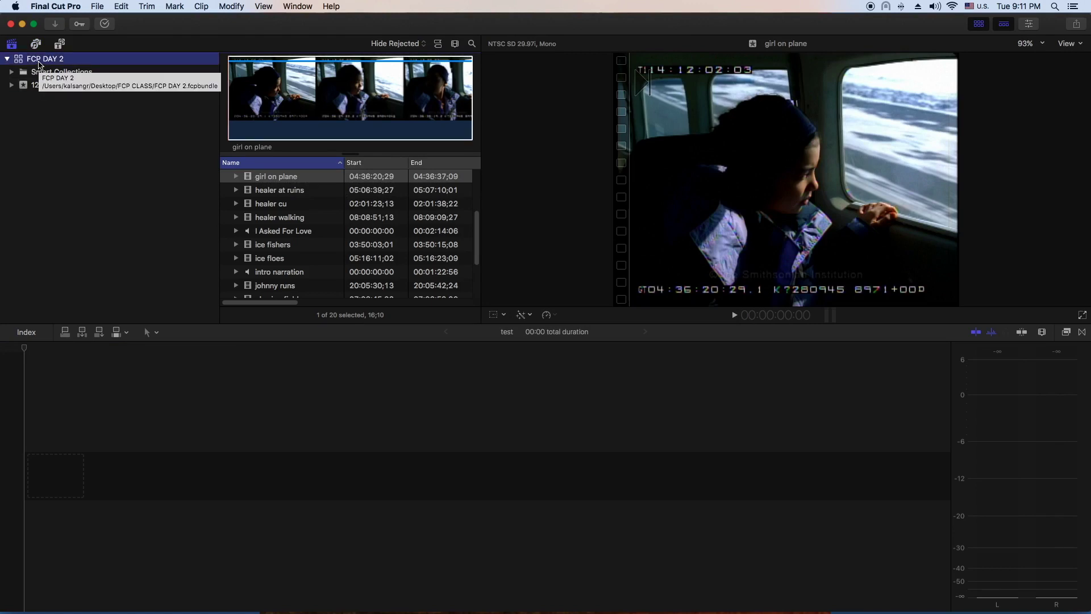
pyautogui.rightClick(39, 65)
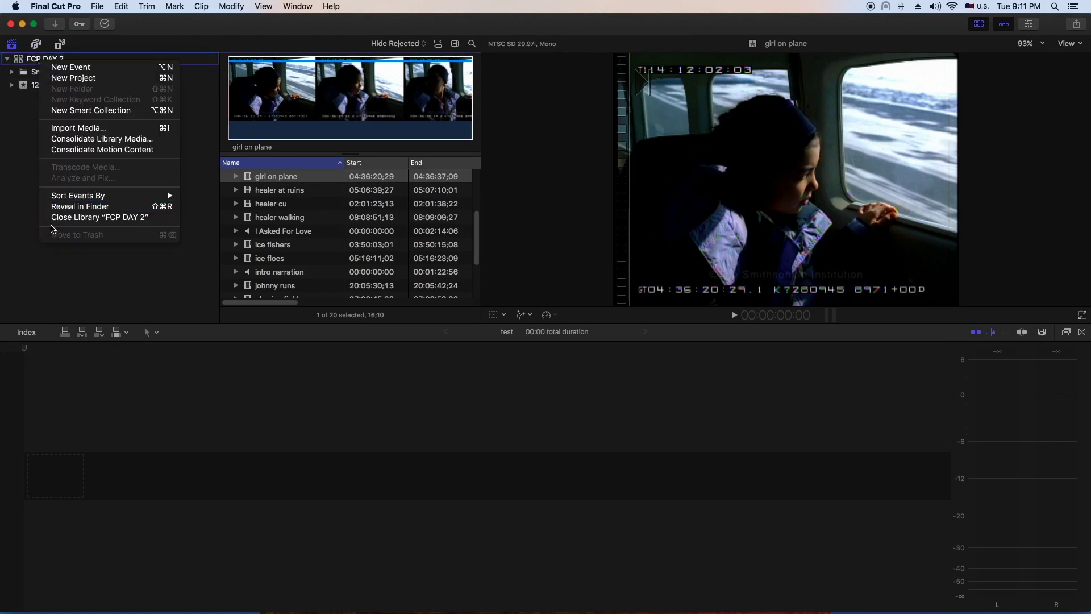
pyautogui.click(54, 221)
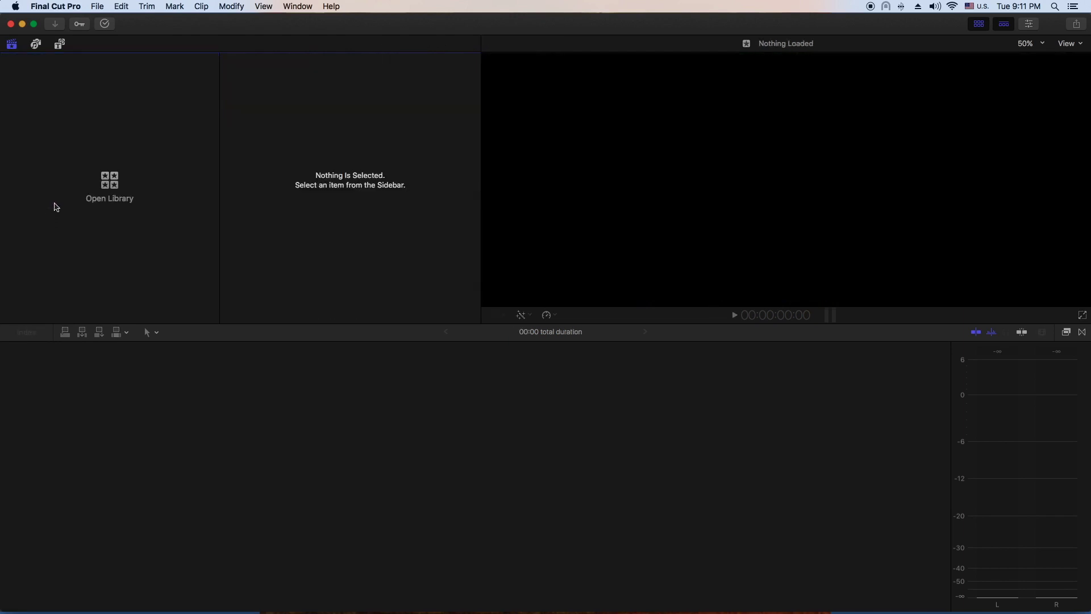
# - Create a new library named FCPCLASS in the FCP CLASS folder
pyautogui.click(96, 6)
pyautogui.click(95, 4)
pyautogui.click(95, 3)
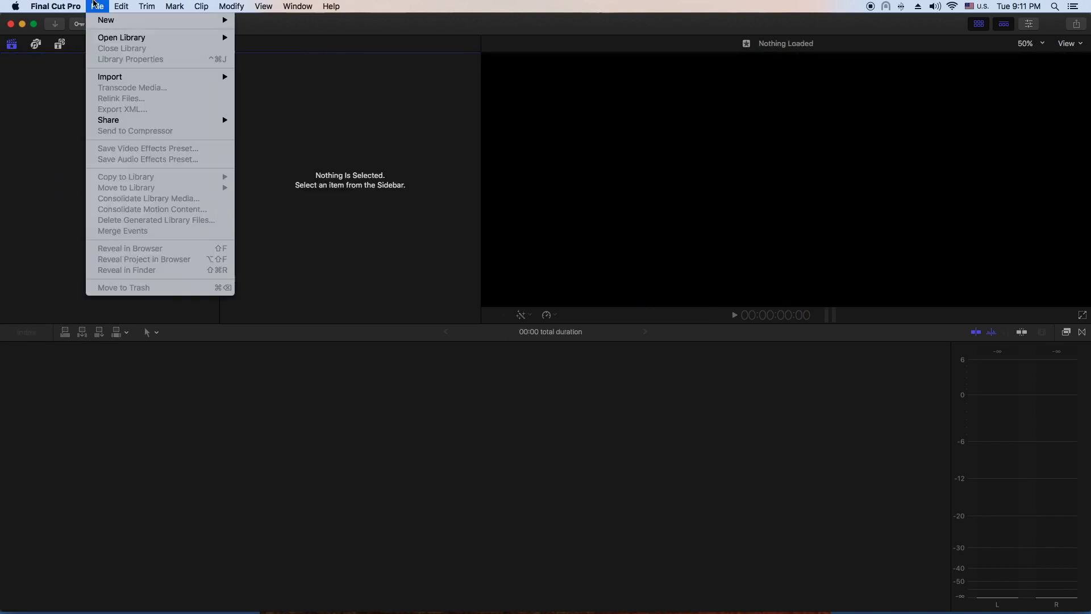
pyautogui.moveTo(106, 20)
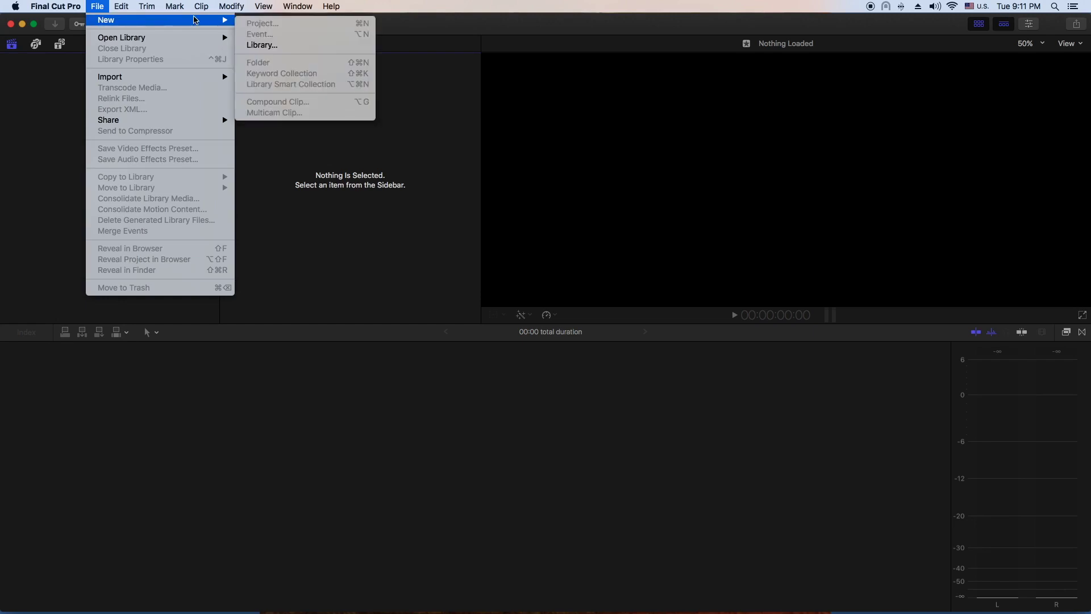
pyautogui.click(255, 46)
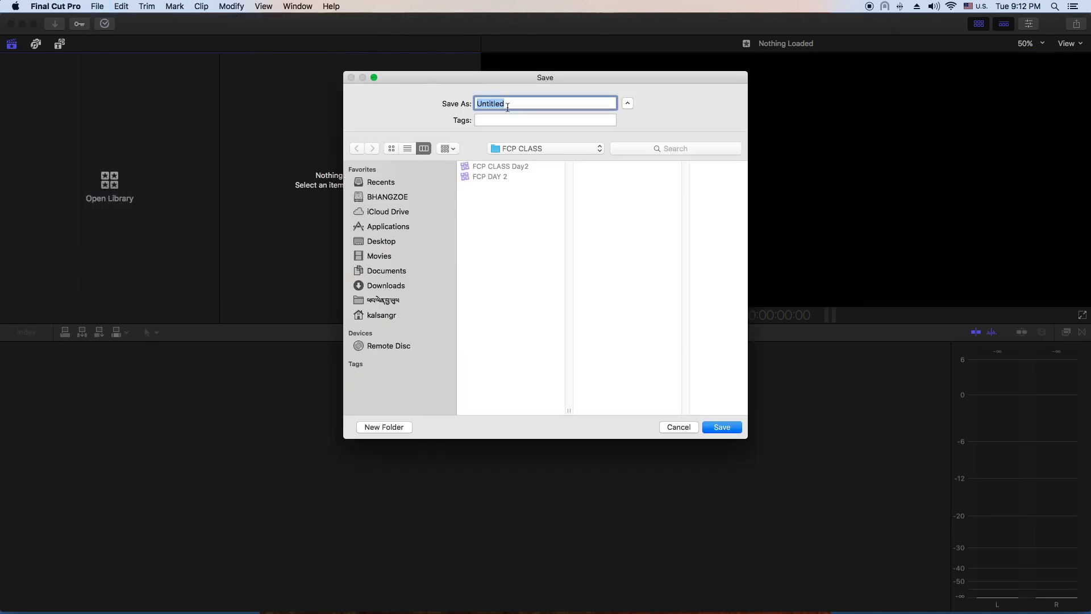
pyautogui.write('FCPCLASS')
pyautogui.click(732, 430)
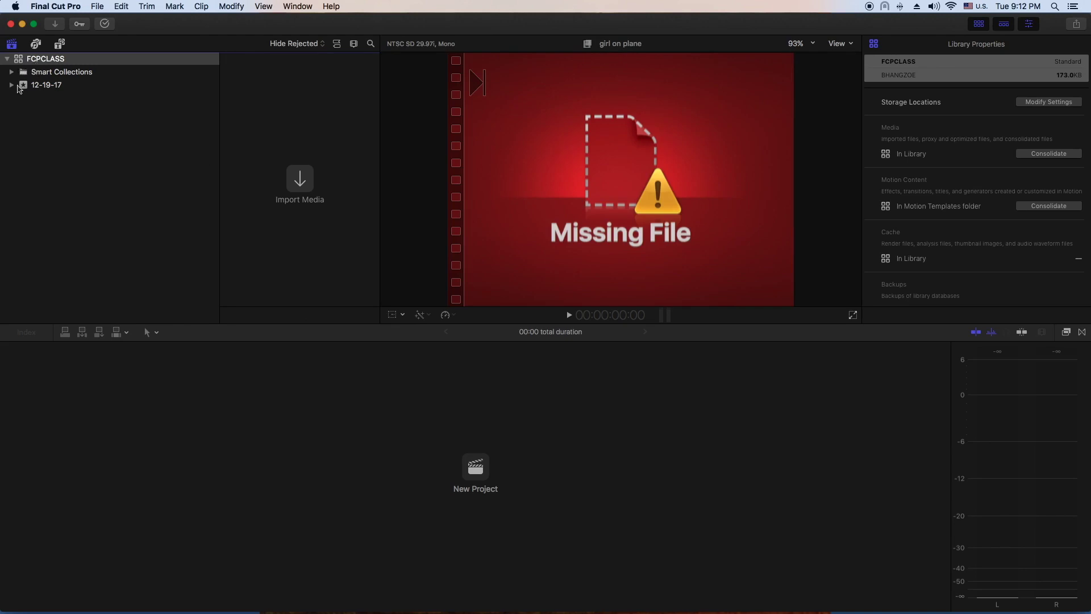
# - Import the Two Shots folder from the Desktop into the 12-19-17 event, leaving the files in place
pyautogui.click(26, 89)
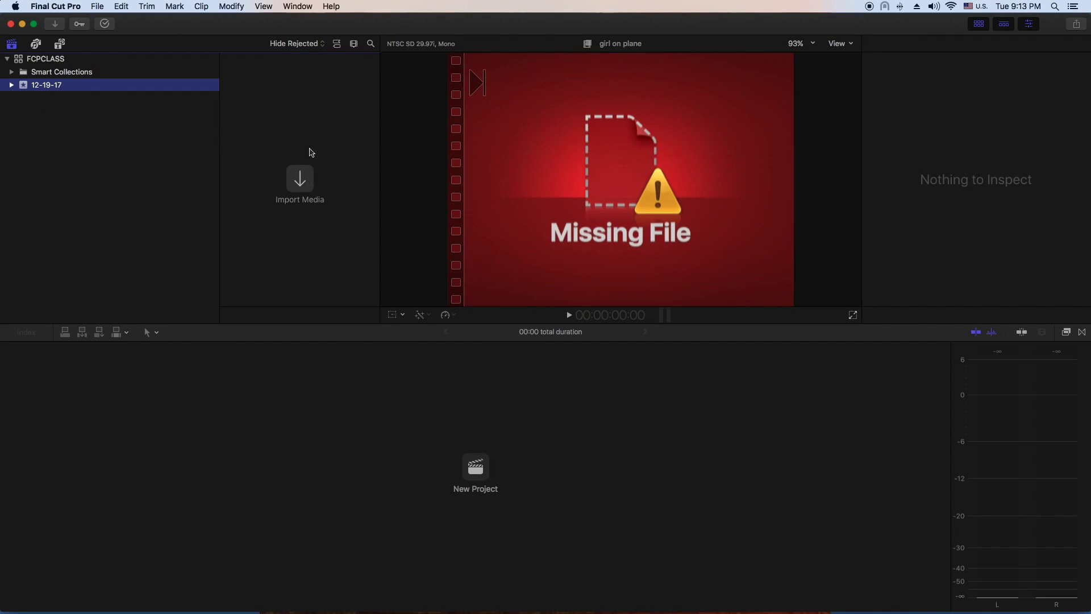
pyautogui.click(300, 180)
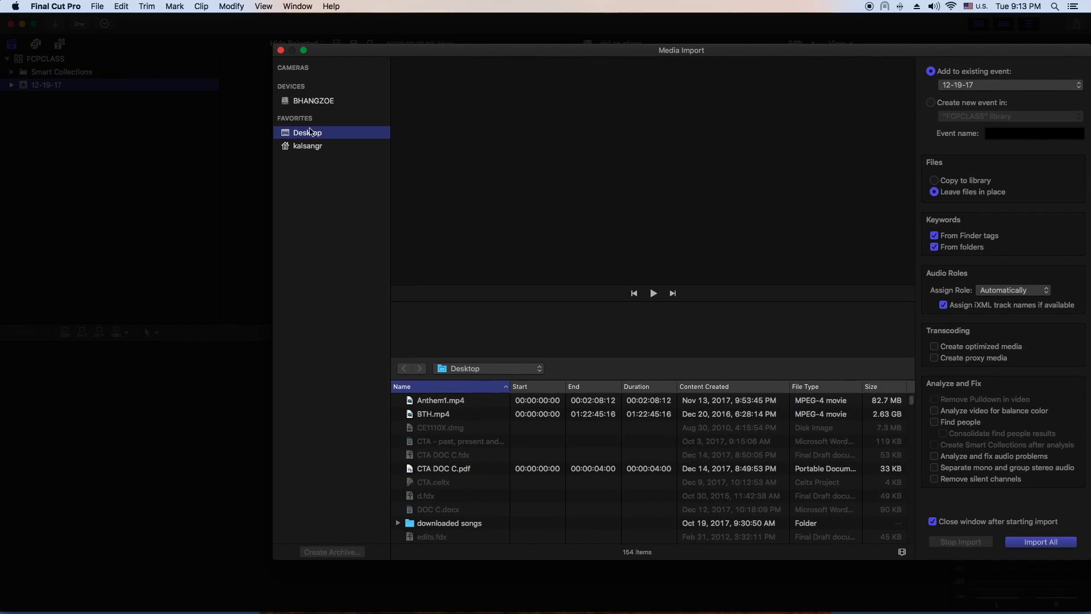
pyautogui.click(540, 370)
pyautogui.click(540, 373)
pyautogui.moveTo(914, 408); pyautogui.dragTo(911, 467)
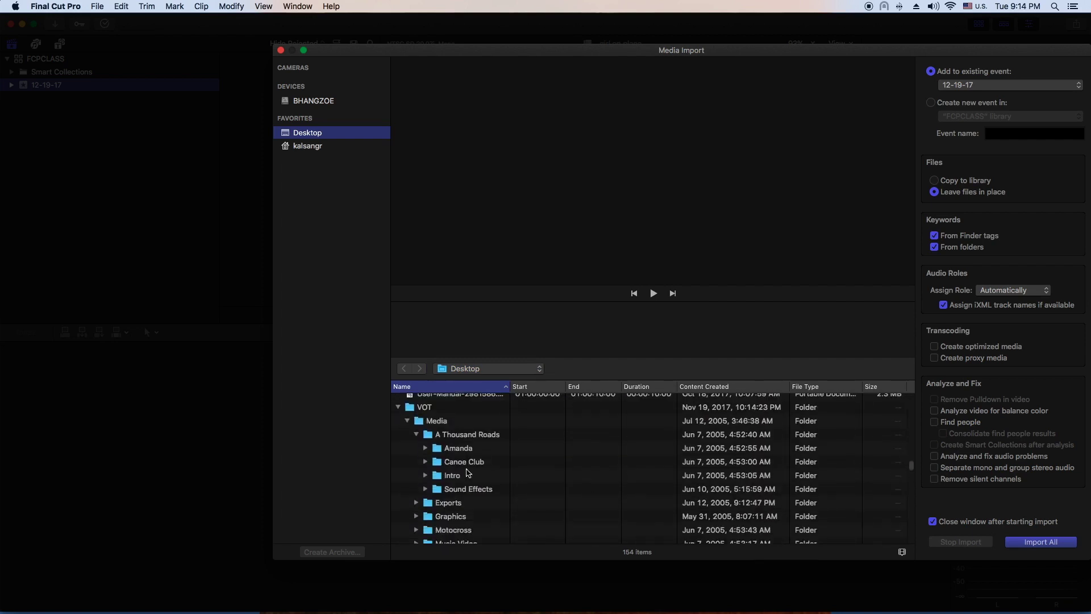
pyautogui.moveTo(912, 465); pyautogui.dragTo(916, 477)
pyautogui.moveTo(914, 482); pyautogui.dragTo(914, 501)
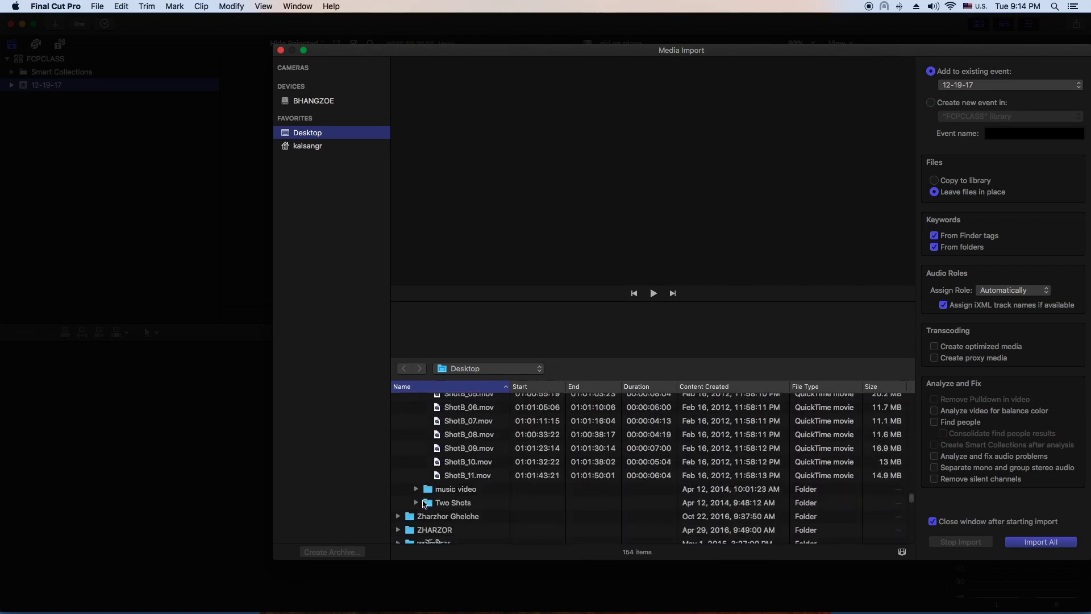
pyautogui.click(428, 503)
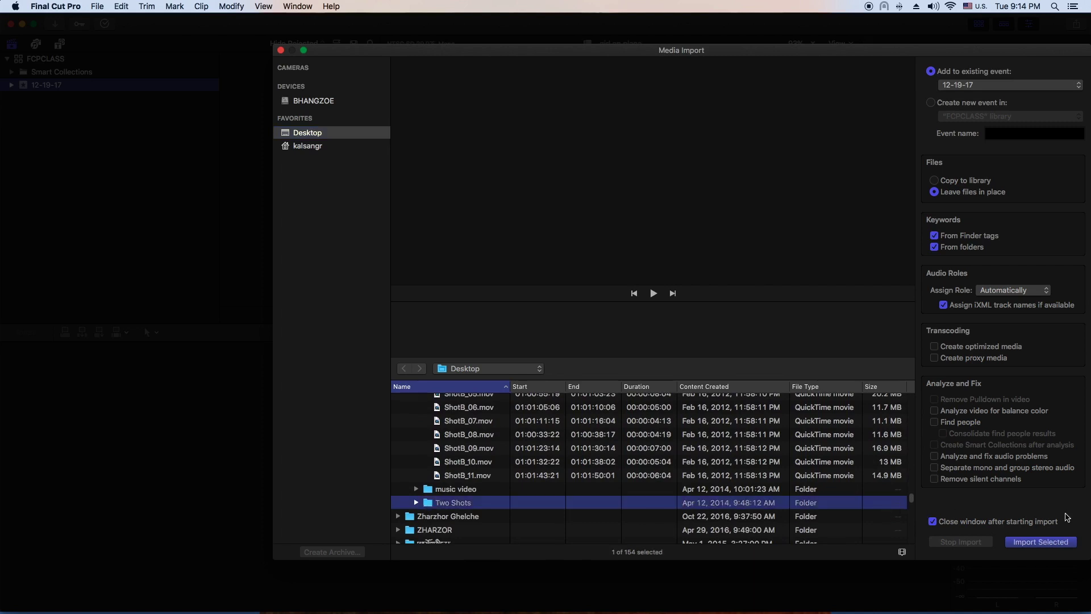
pyautogui.click(1041, 542)
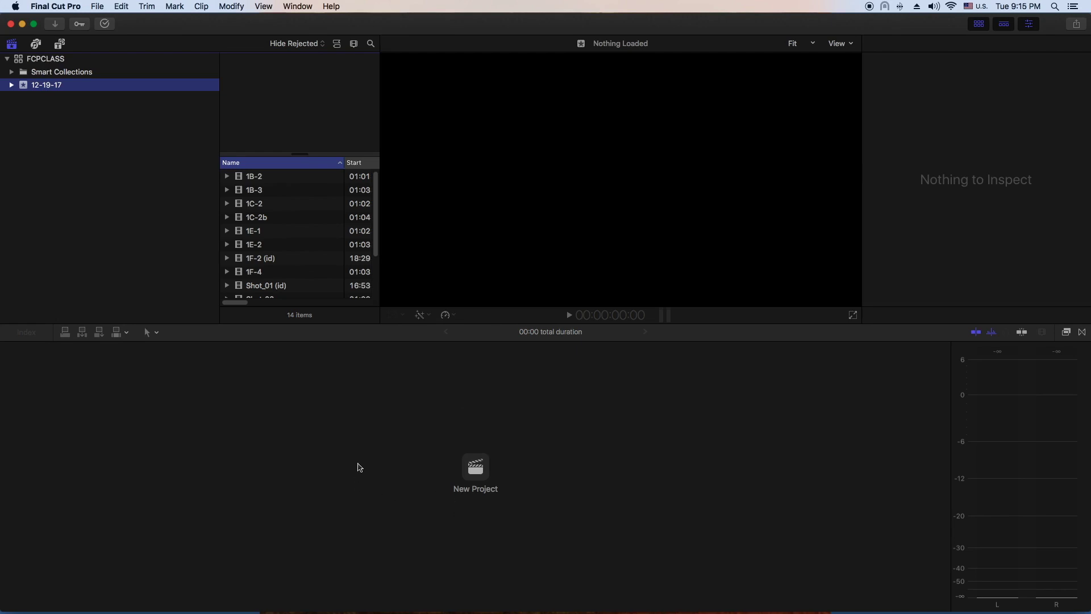
# - Create a project named FCPday2 in the 12-19-17 event with the automatic settings
pyautogui.click(476, 469)
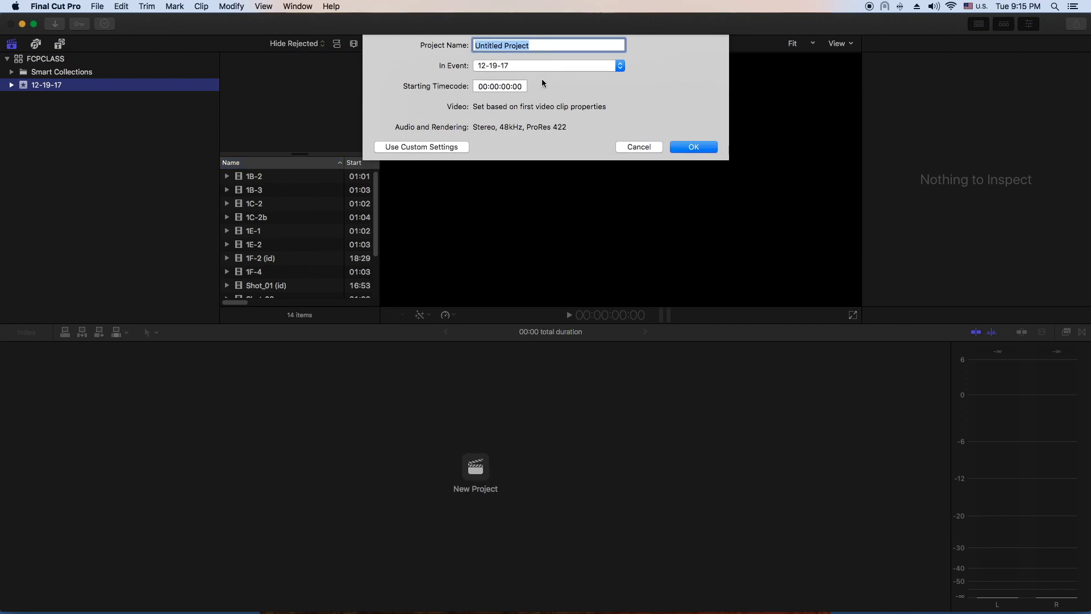
pyautogui.write('FCPday2')
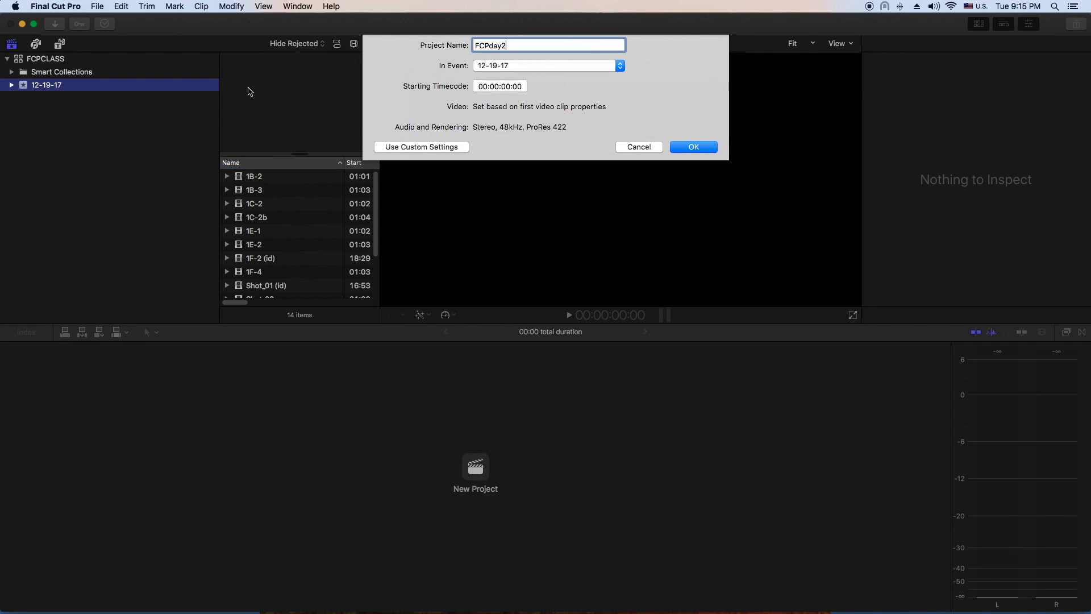
pyautogui.click(608, 66)
pyautogui.click(562, 64)
pyautogui.click(695, 148)
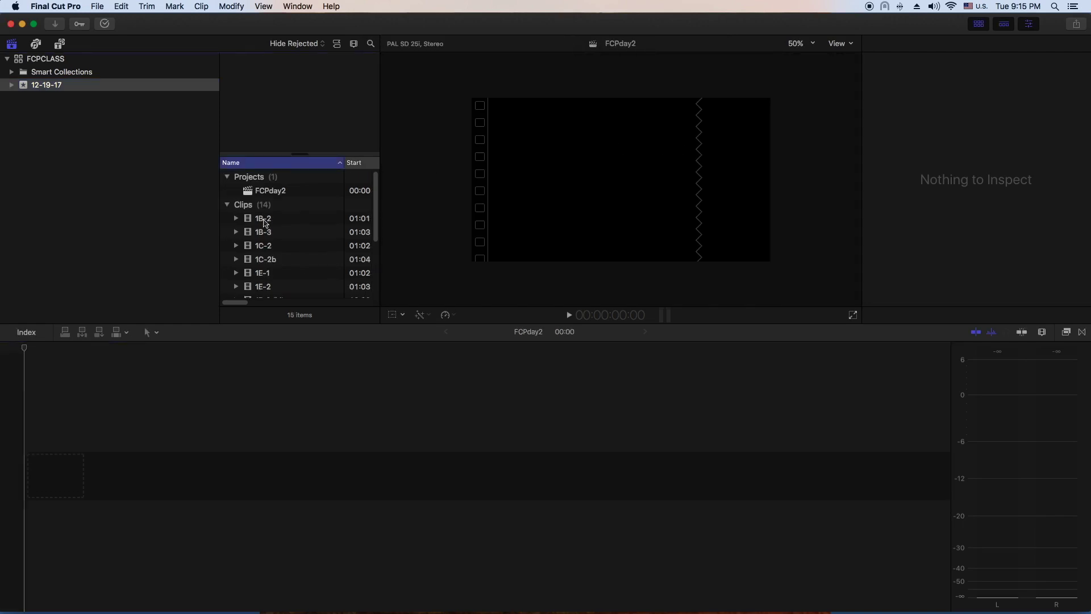
# - Play through the imported clips from 1B-2 to 1F-2 (id) to review the woman's and man's shots
pyautogui.click(264, 222)
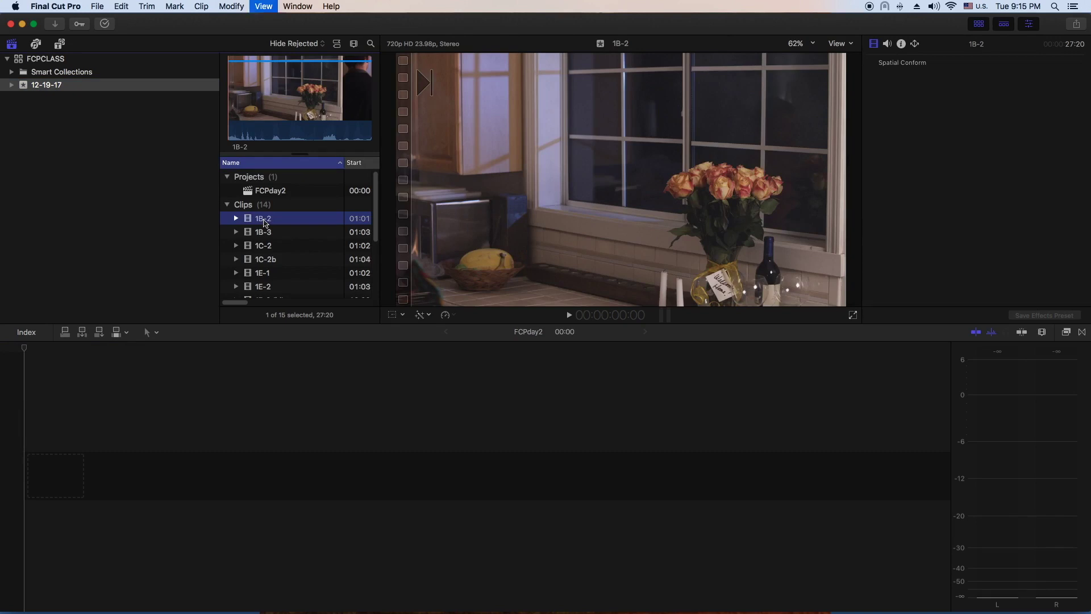
pyautogui.press('space')
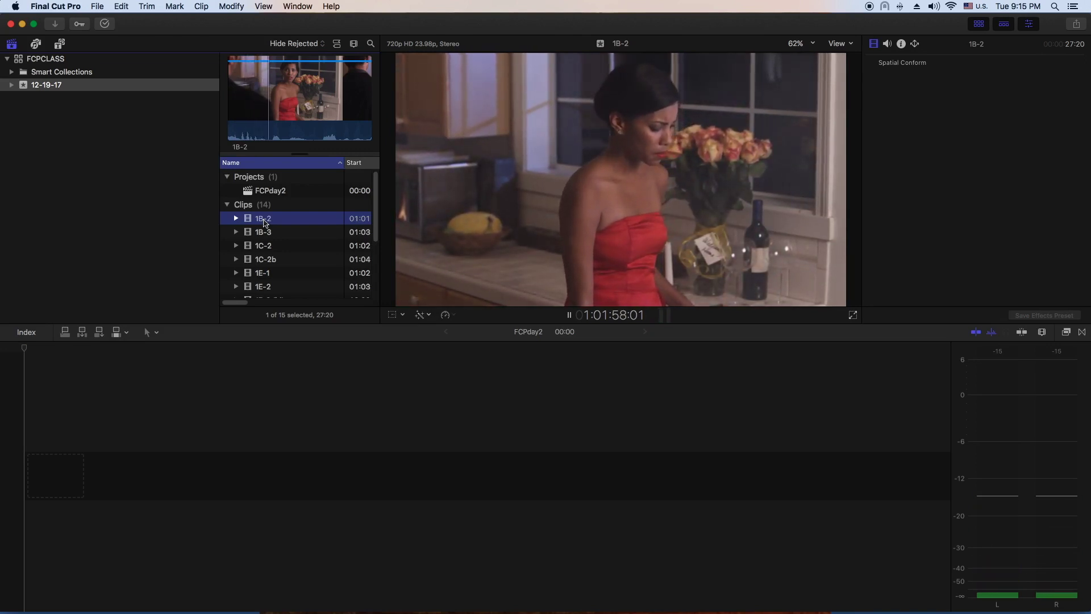
pyautogui.press('Down')
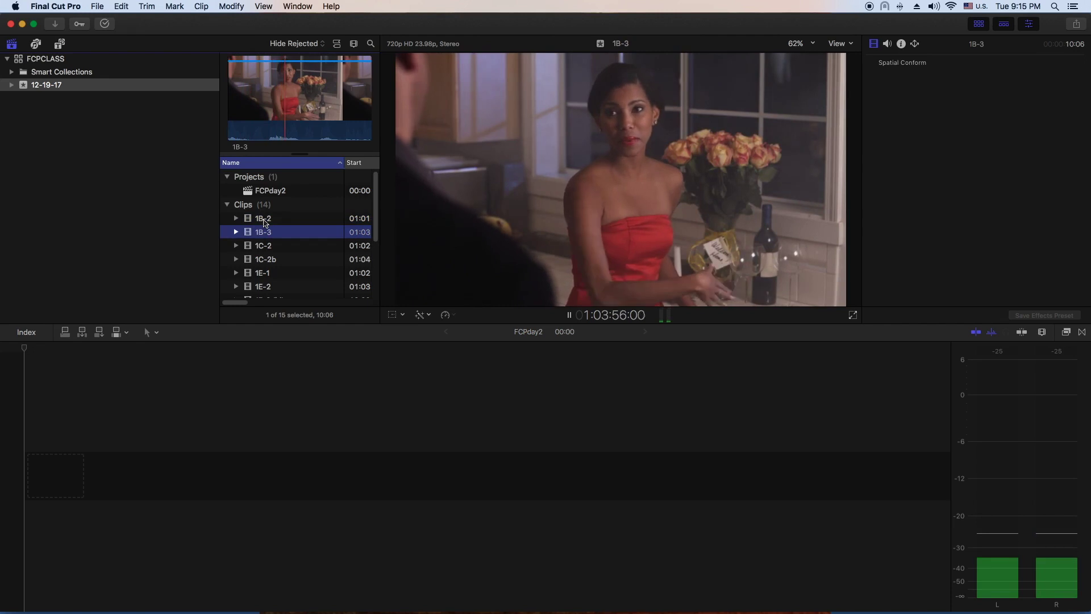
pyautogui.press('Down')
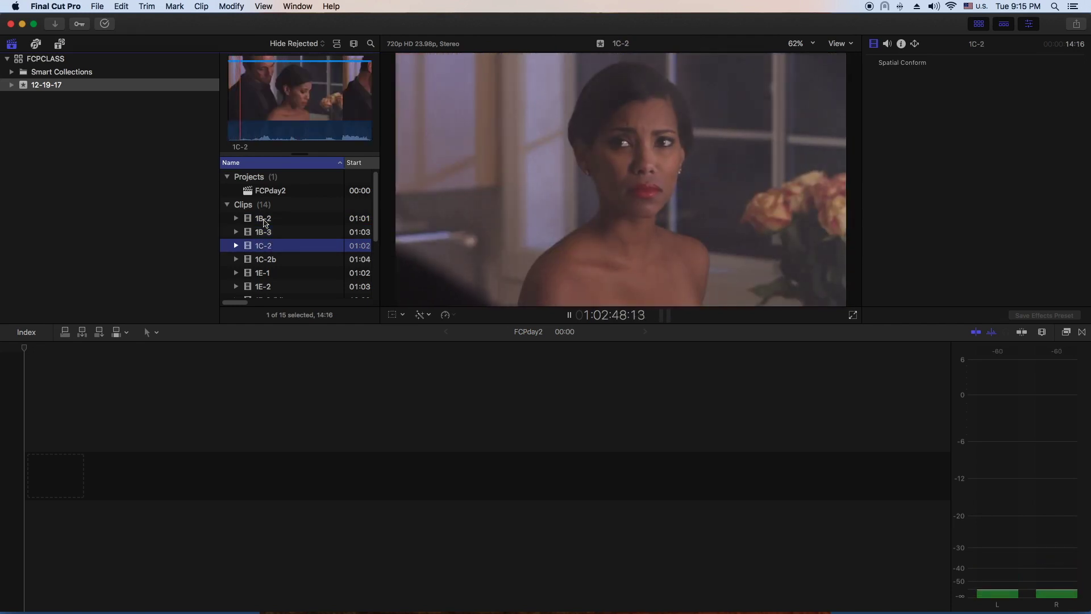
pyautogui.press('Down')
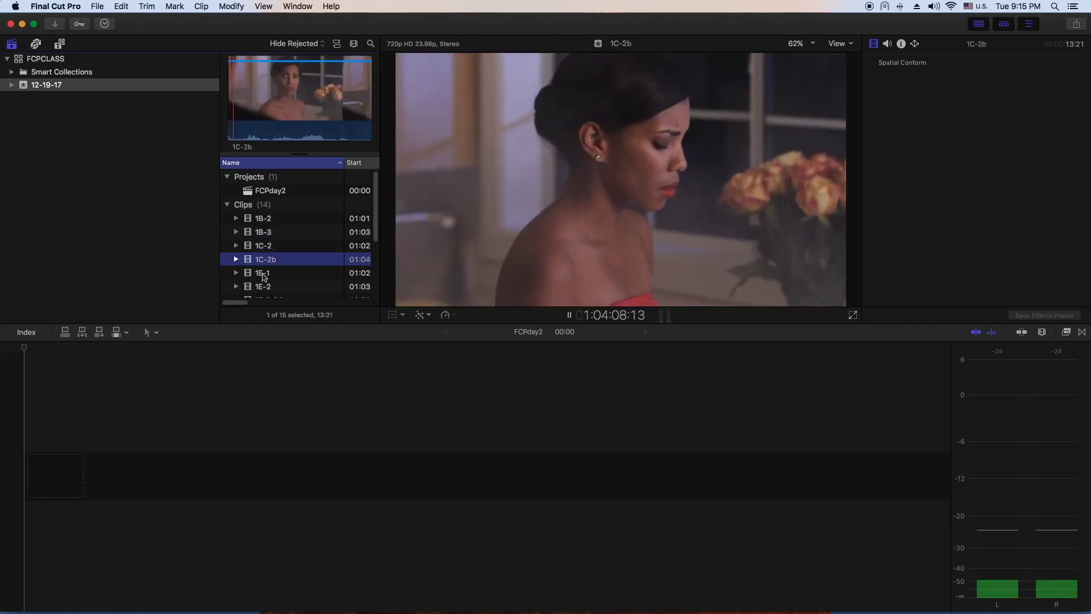
pyautogui.press('Down')
pyautogui.press('Down')
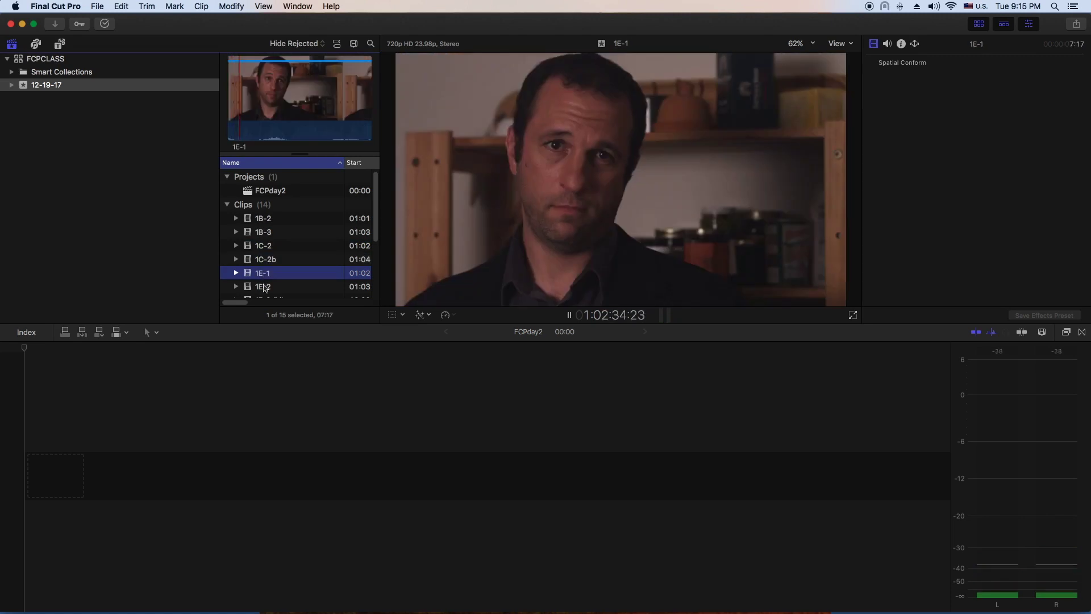
pyautogui.scroll(-2, 293, 271)
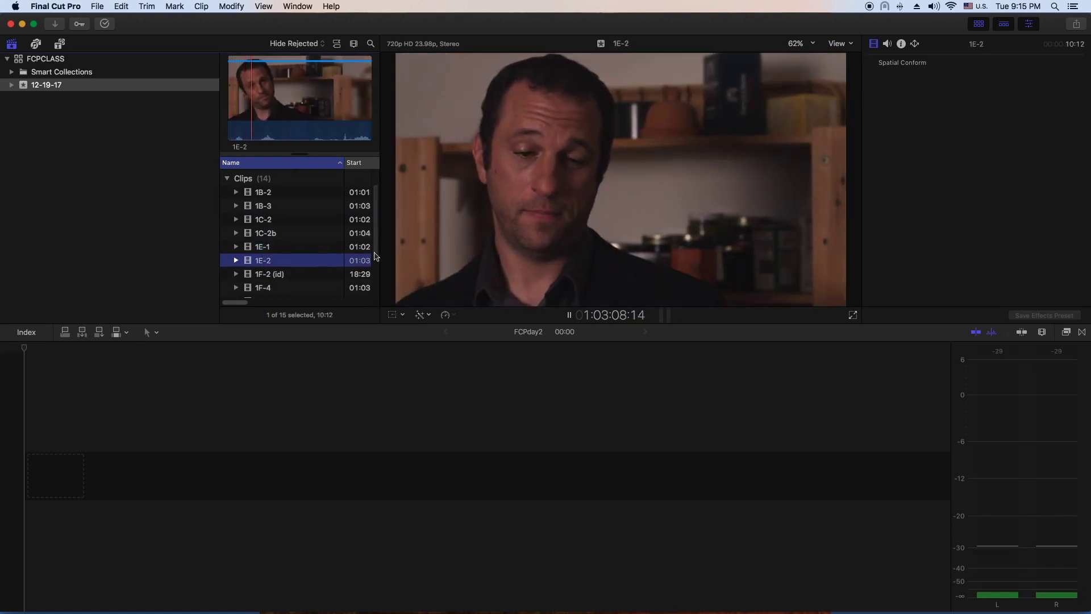
pyautogui.press('Down')
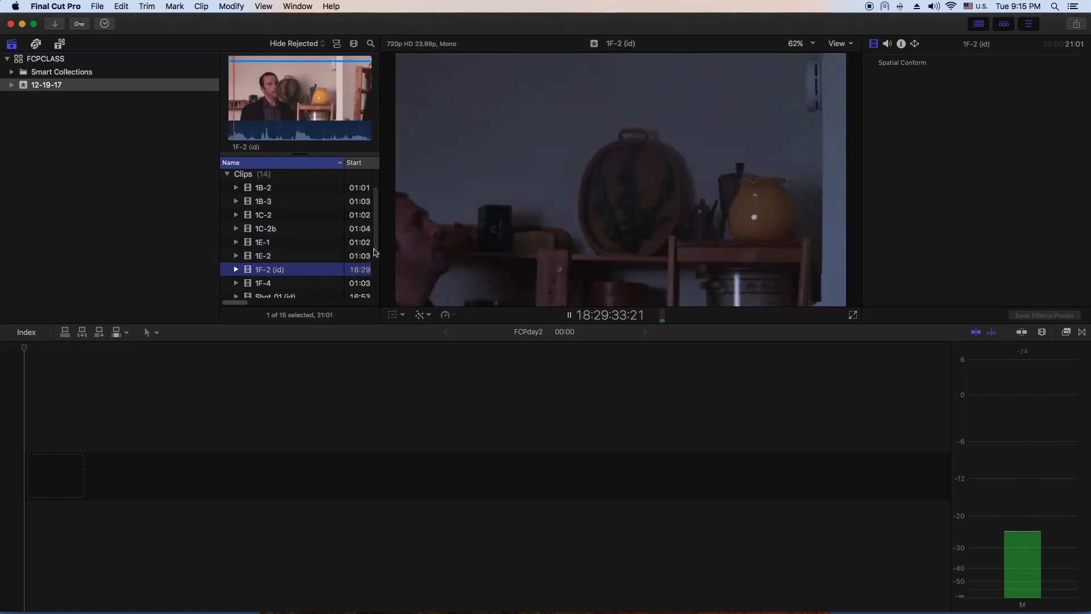
pyautogui.scroll(-3, 318, 262)
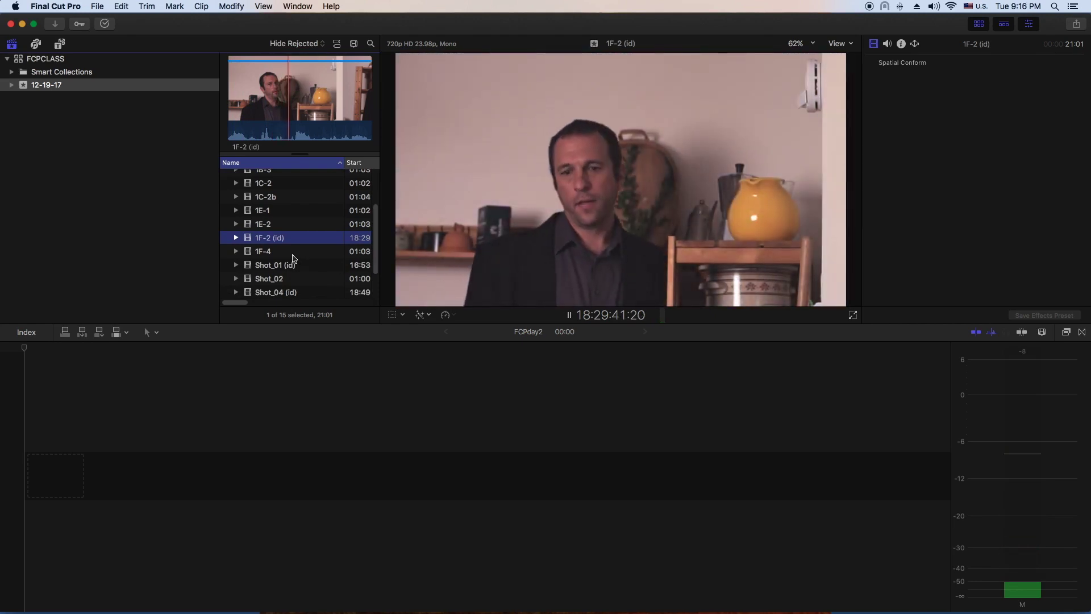
# - Play through clips 1F-4, 1F-2 (id), Shot_01 (id) and Shot_02 to compare the man's shots and the wider takes
pyautogui.click(290, 253)
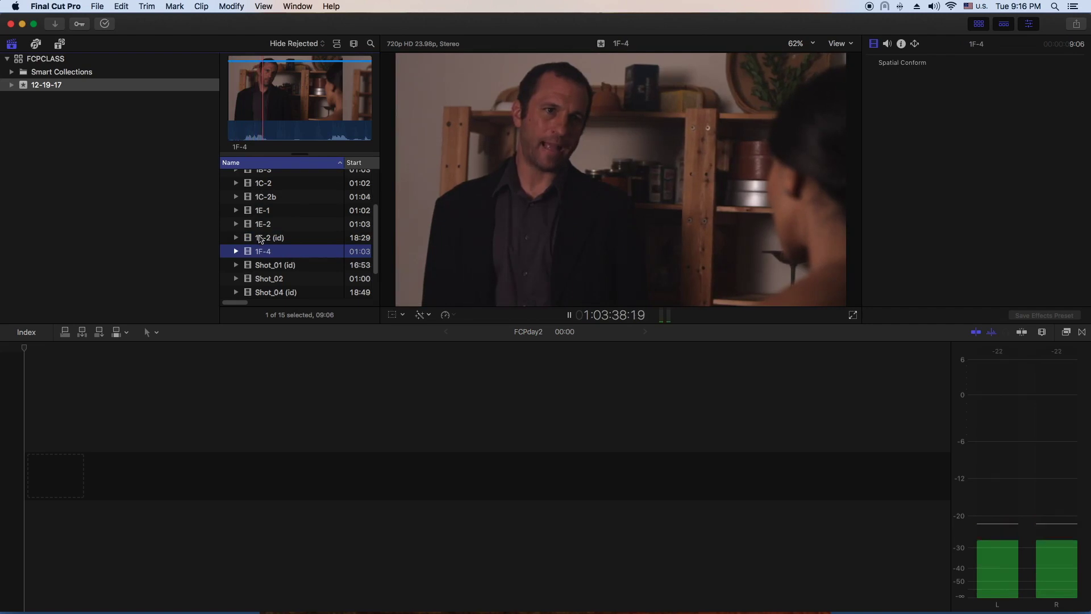
pyautogui.press('Up')
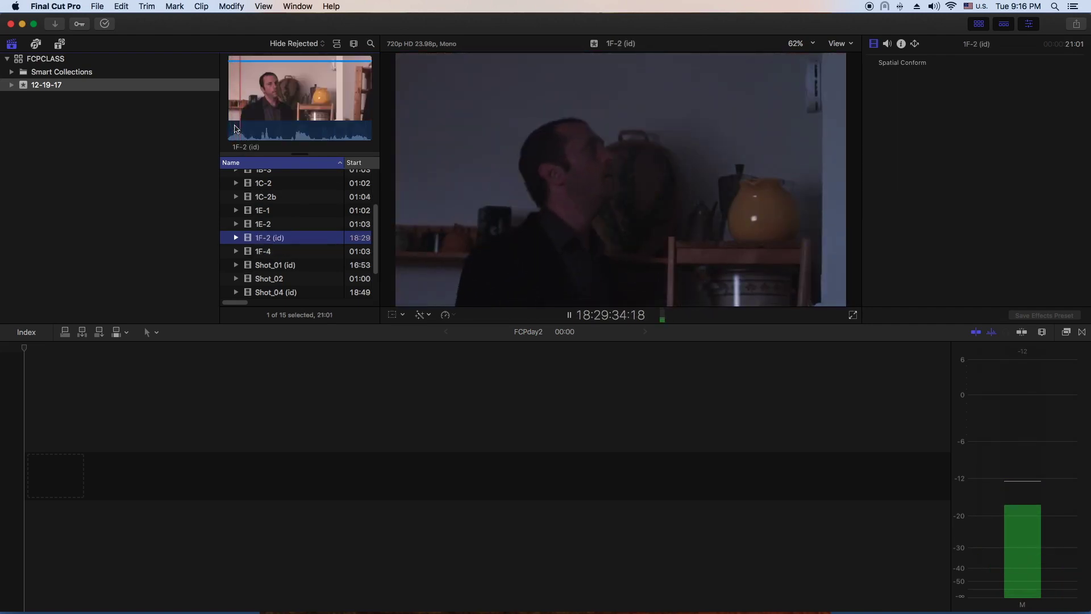
pyautogui.click(253, 114)
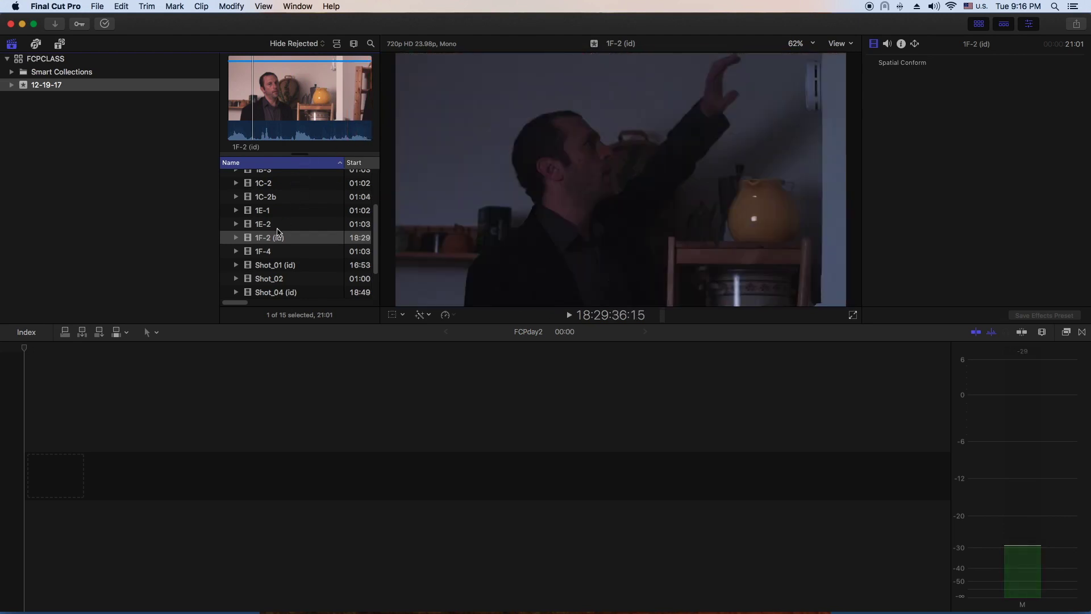
pyautogui.click(269, 253)
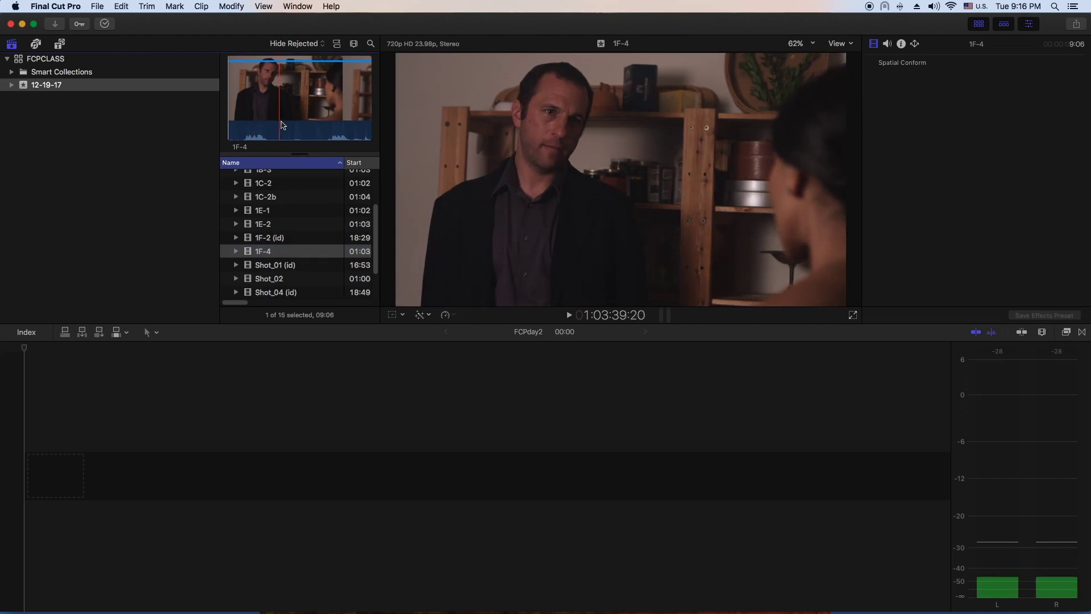
pyautogui.click(279, 266)
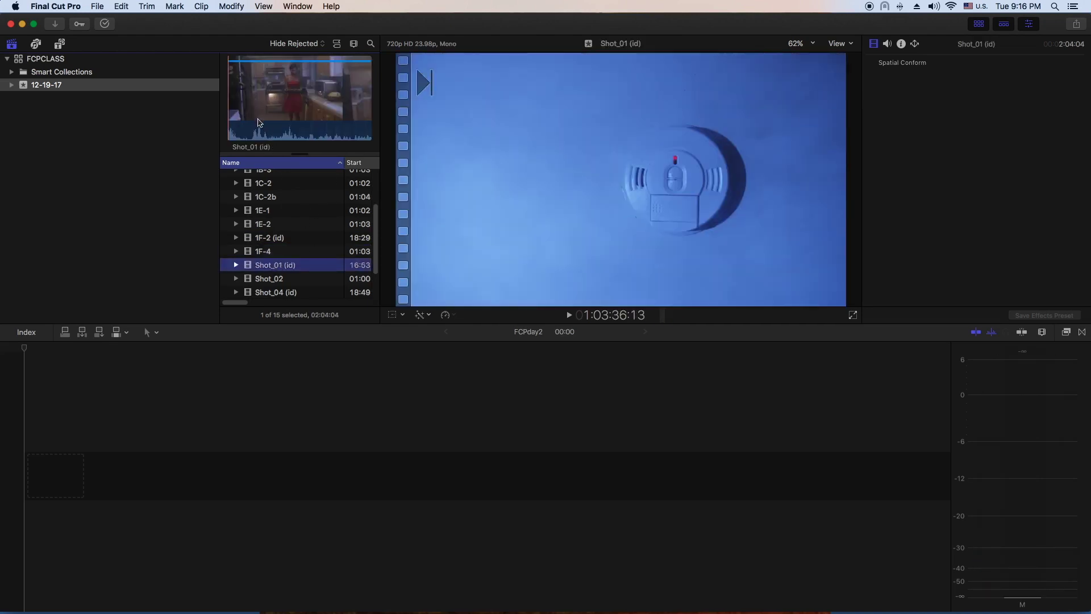
pyautogui.click(258, 122)
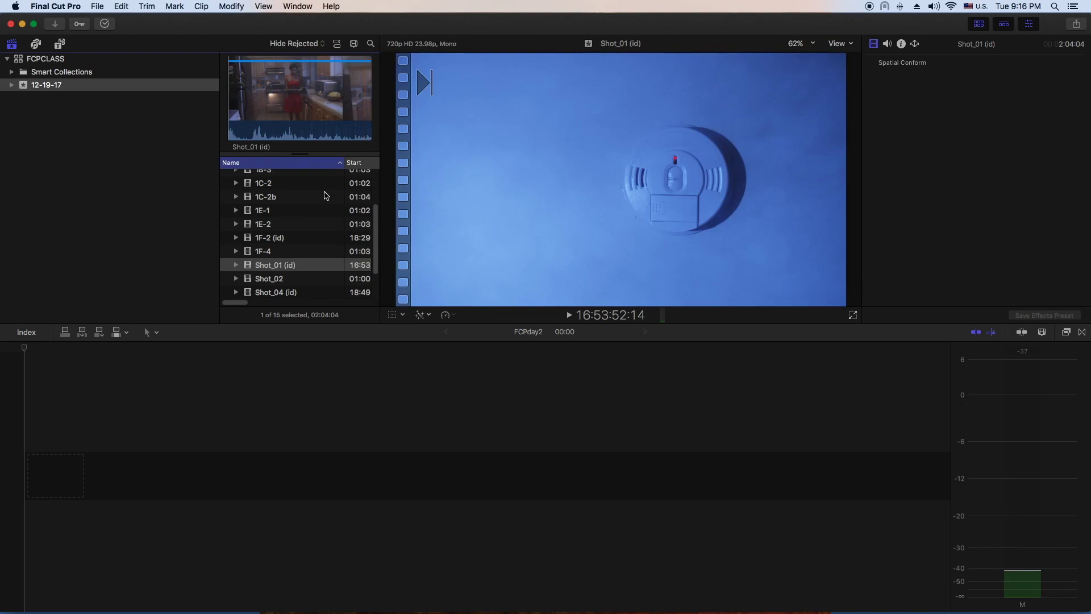
pyautogui.click(278, 284)
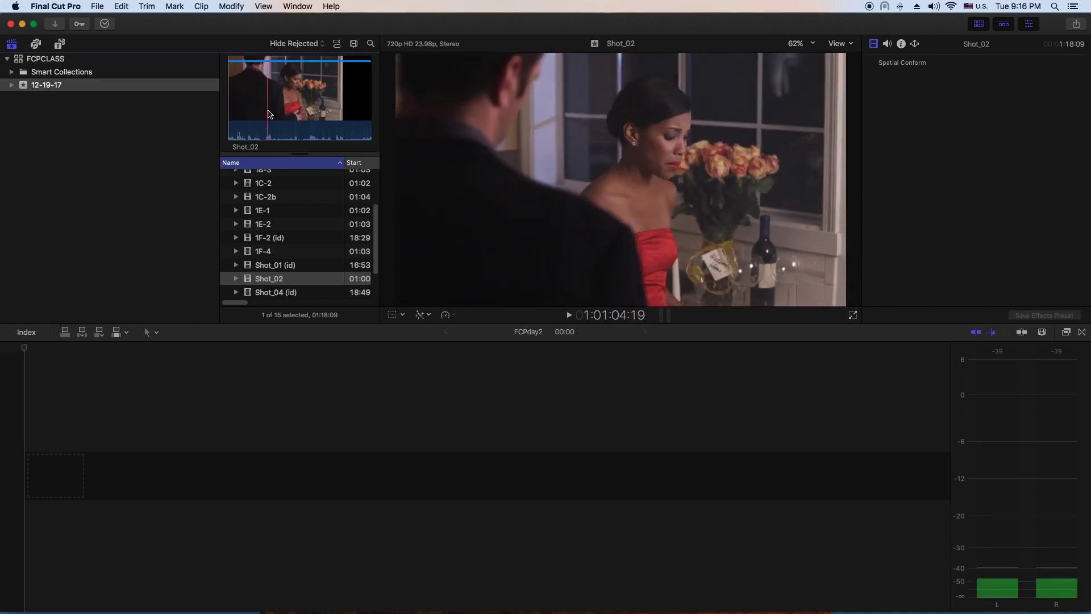
# - Play through clips Shot_04 (id), Shot_05 (id) and Shot_07 to review the remaining coverage of the scene
pyautogui.click(262, 292)
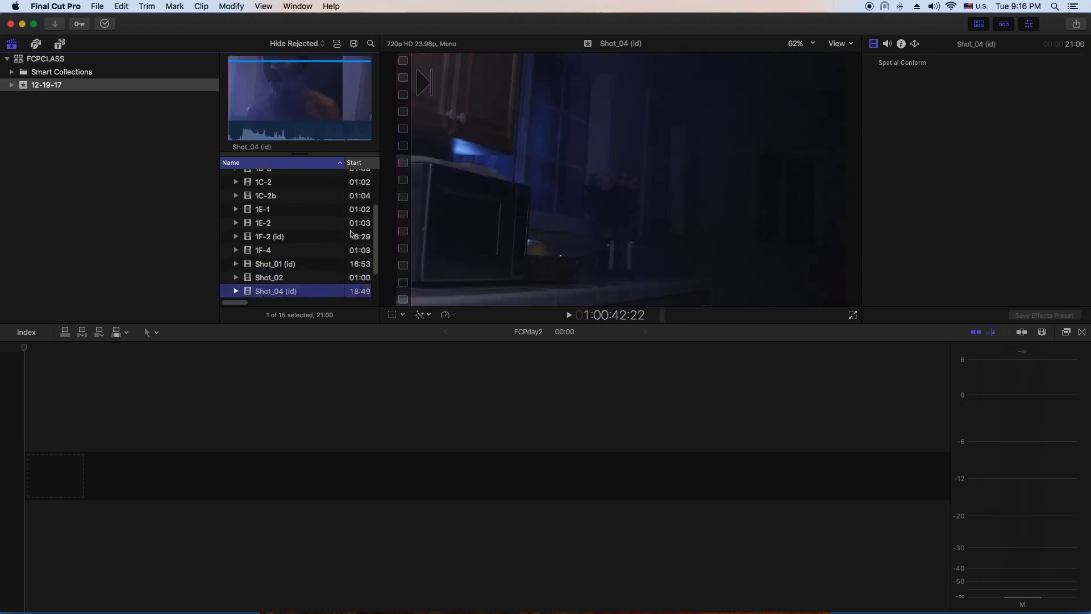
pyautogui.scroll(-3, 375, 233)
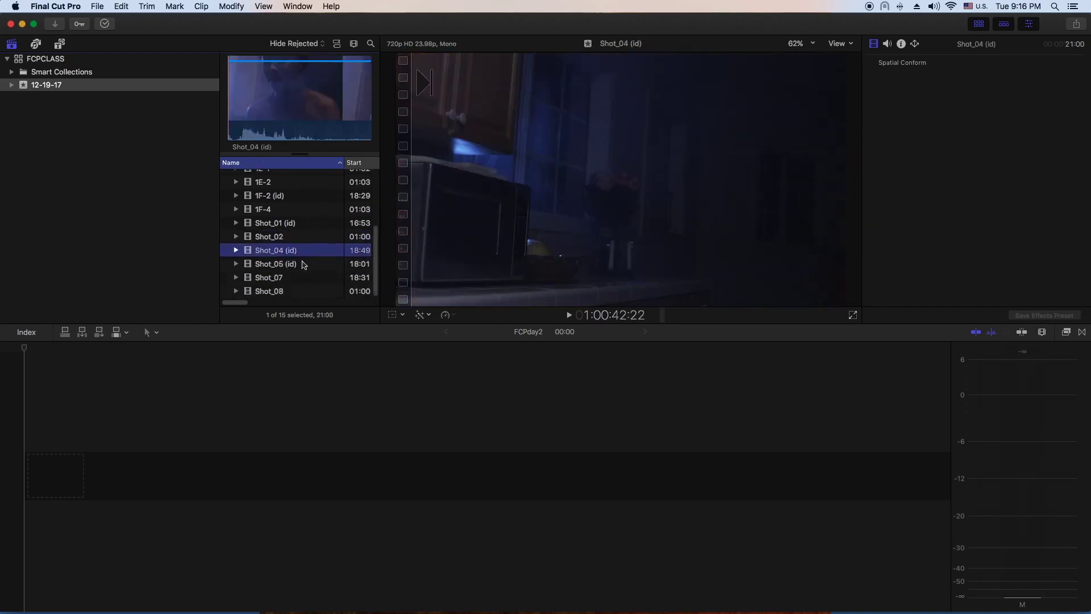
pyautogui.click(235, 96)
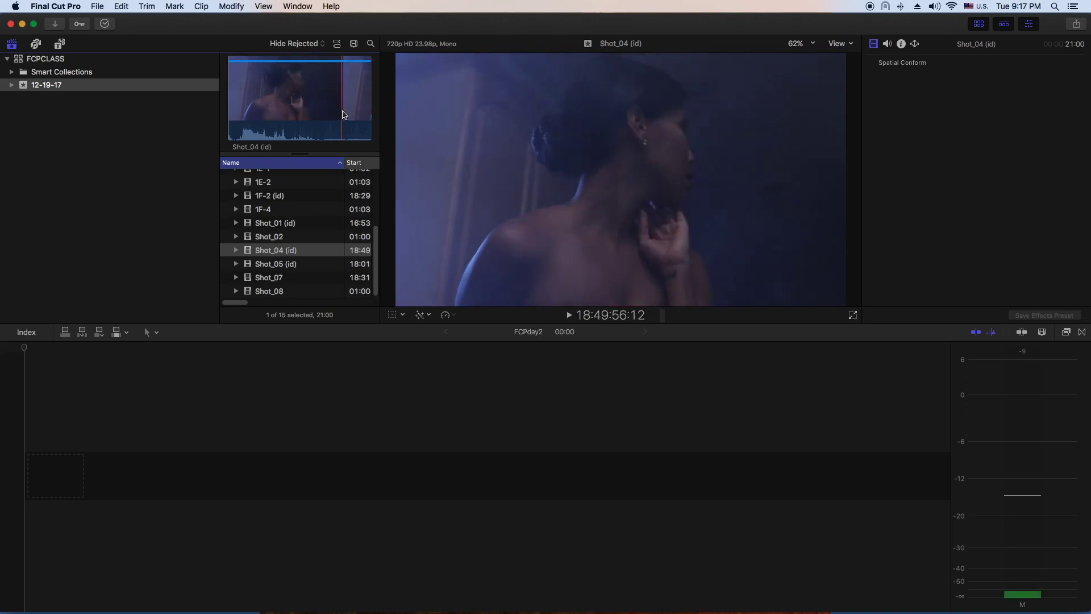
pyautogui.click(275, 267)
pyautogui.click(261, 139)
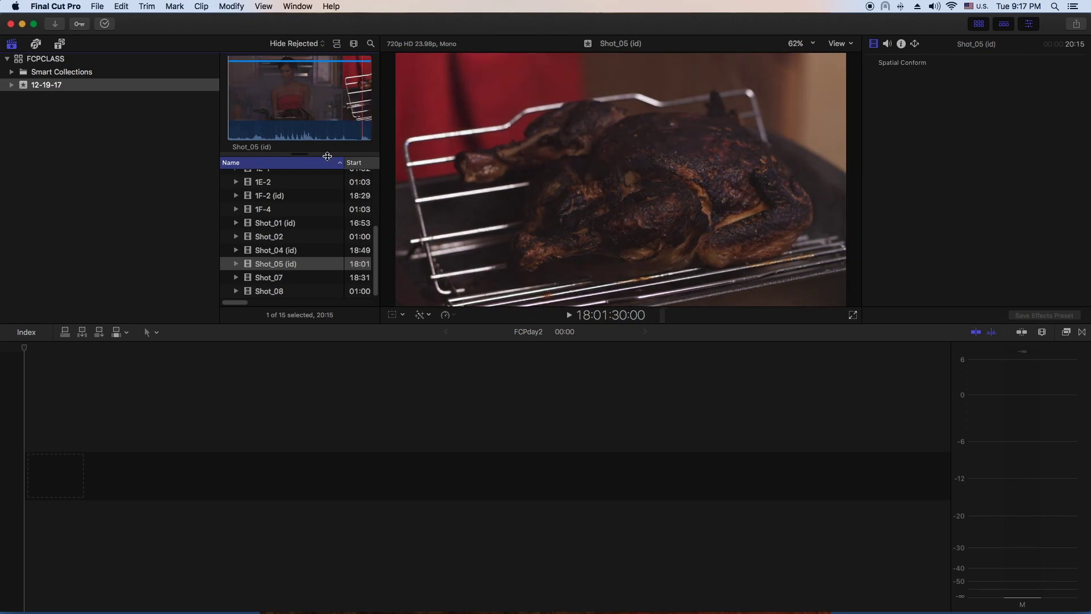
pyautogui.click(254, 282)
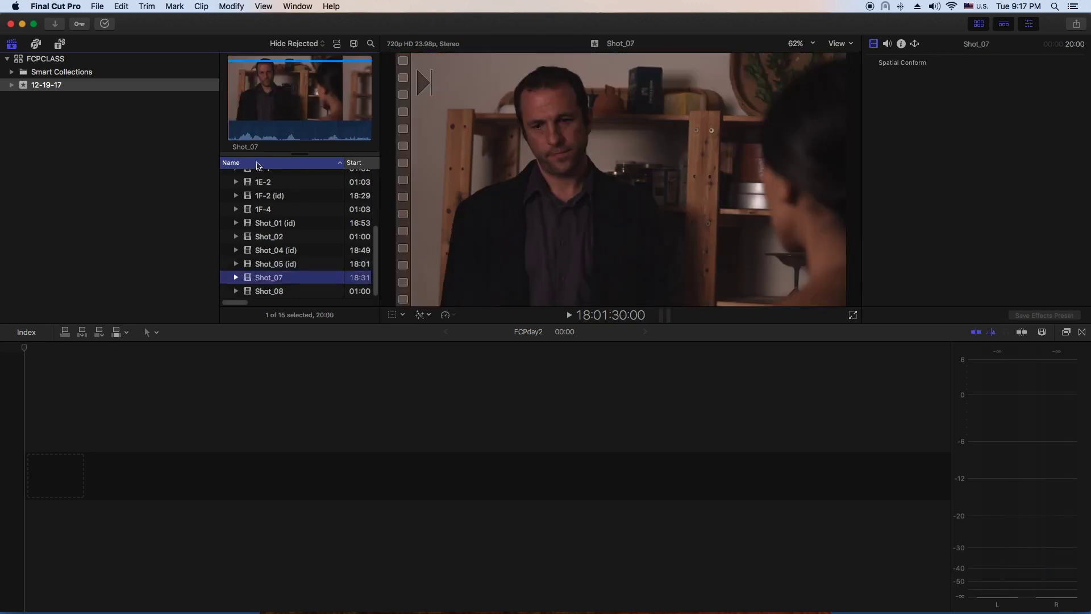
pyautogui.click(233, 123)
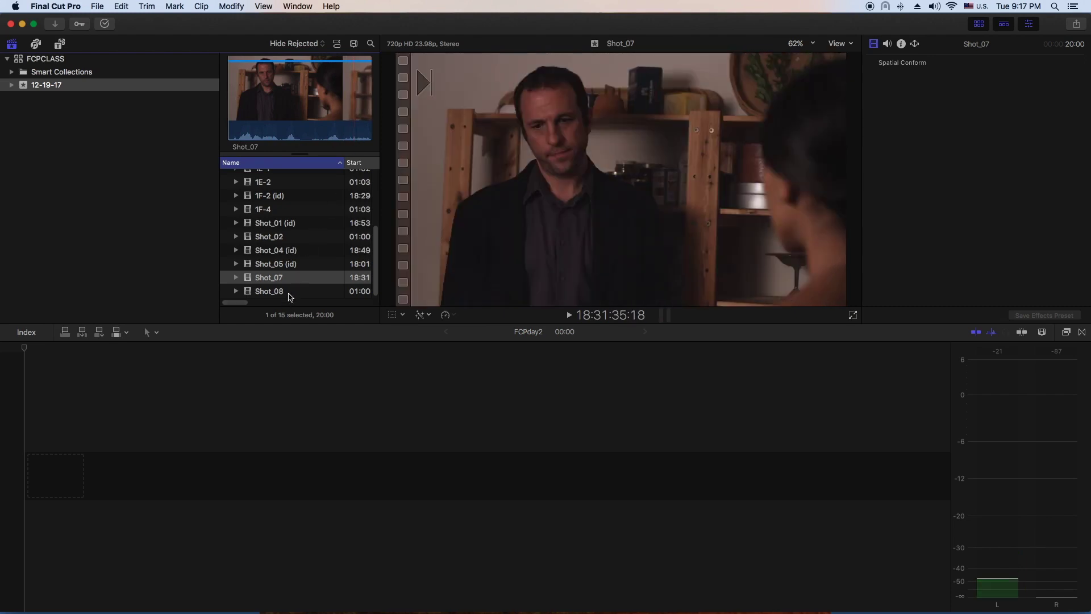
# - Mark a range in Shot_08 from 1:00:14:07 at the smoke alarm to 1:00:28:06 with the woman in the kitchen
pyautogui.click(291, 292)
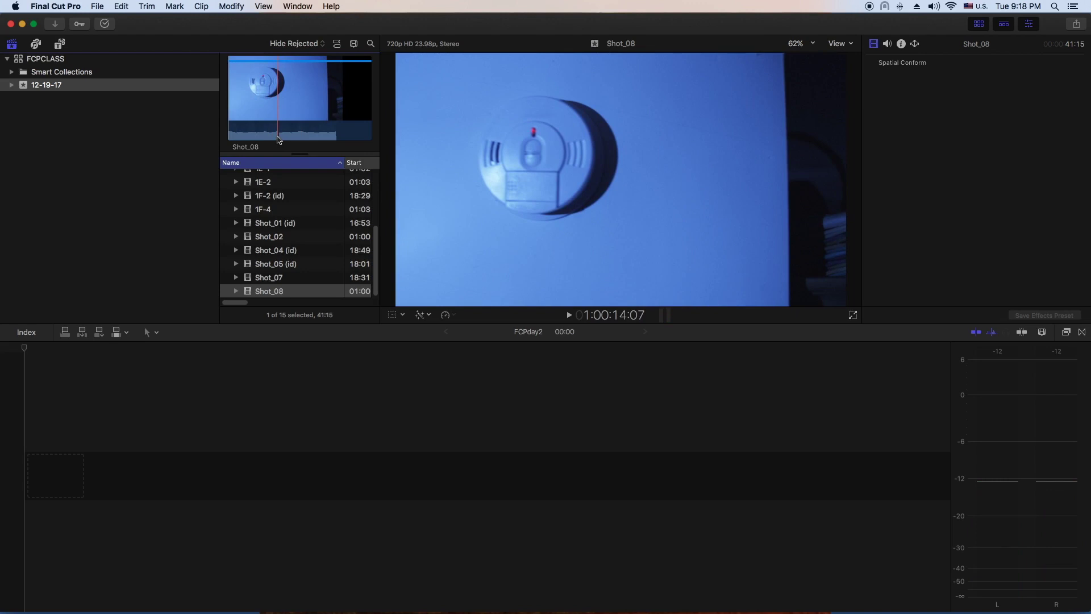
pyautogui.press('i')
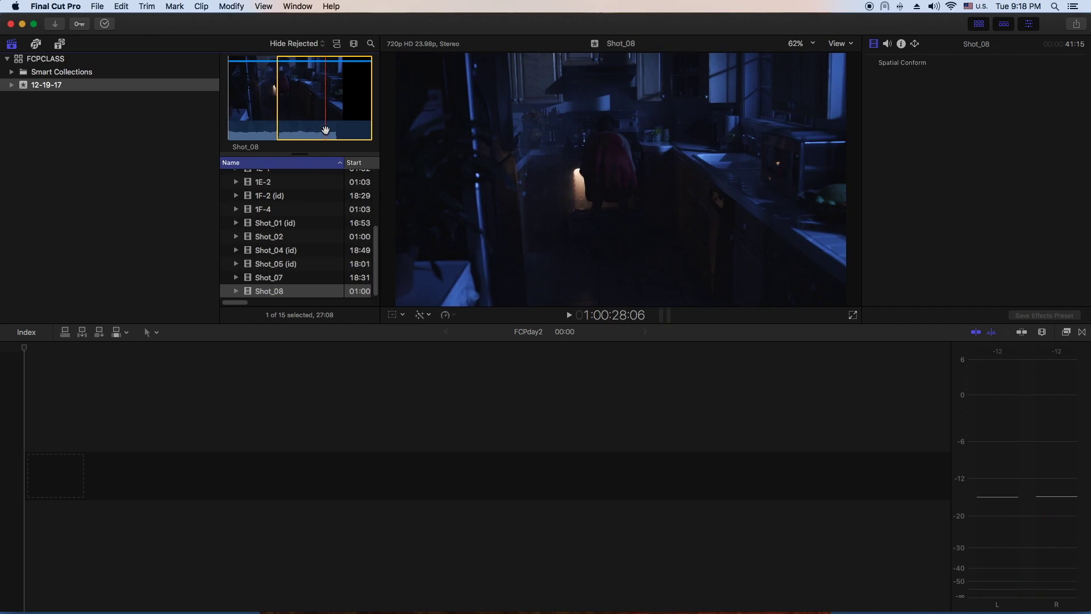
pyautogui.press('o')
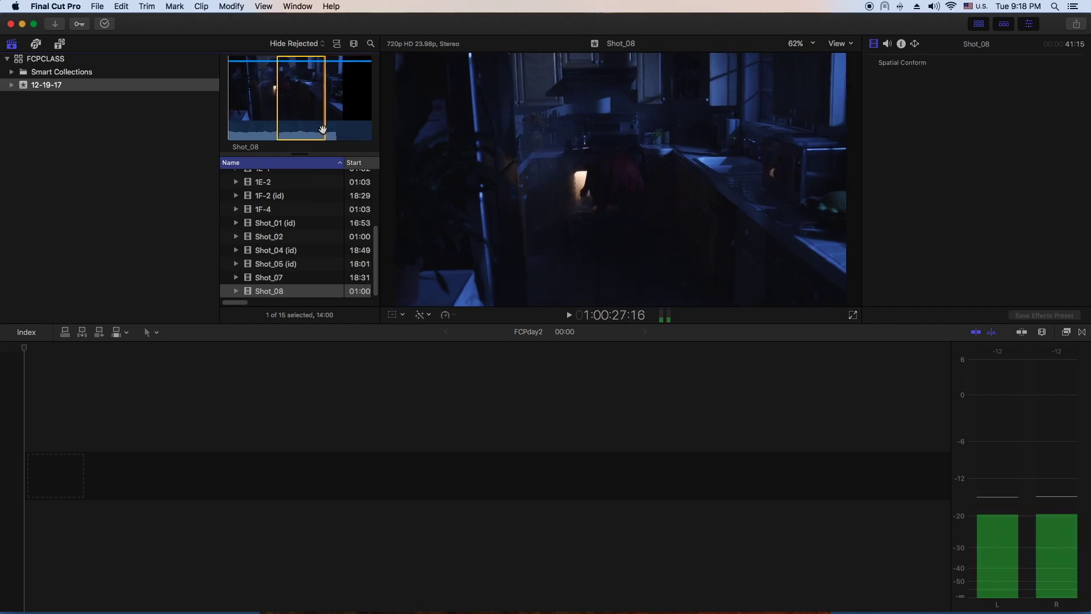
# - Try placing the marked Shot_08 range in the empty FCPday2 timeline and remove it again
pyautogui.moveTo(302, 137); pyautogui.dragTo(36, 469)
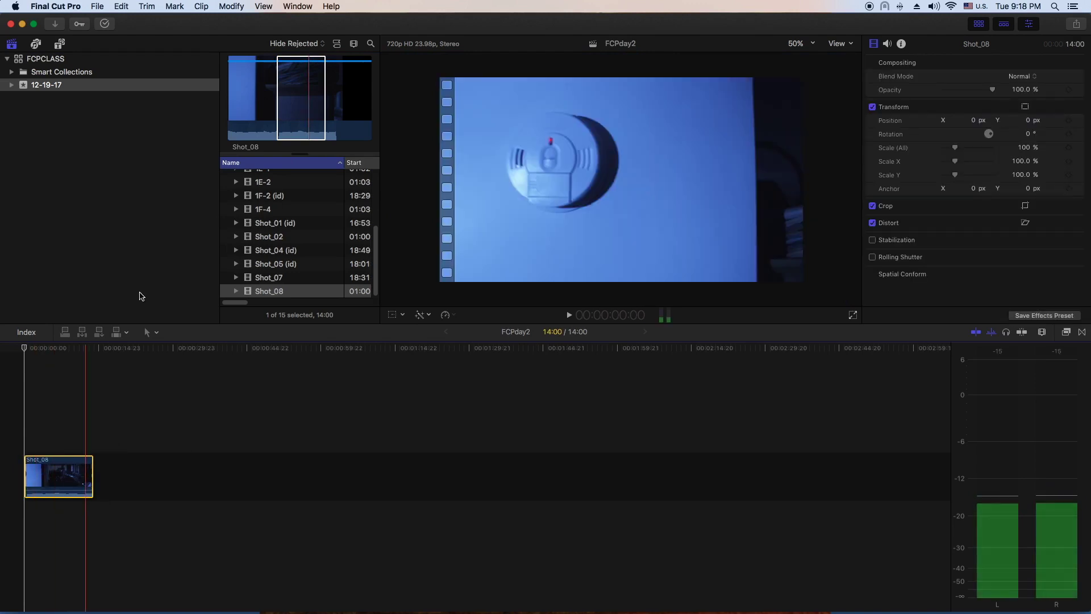
pyautogui.click(45, 485)
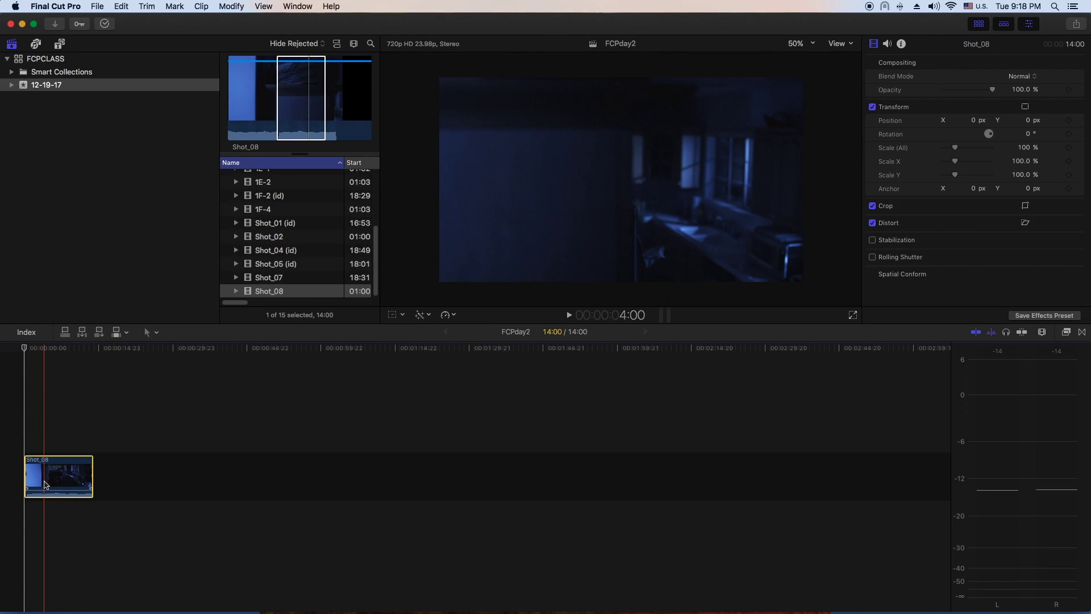
pyautogui.press('Delete')
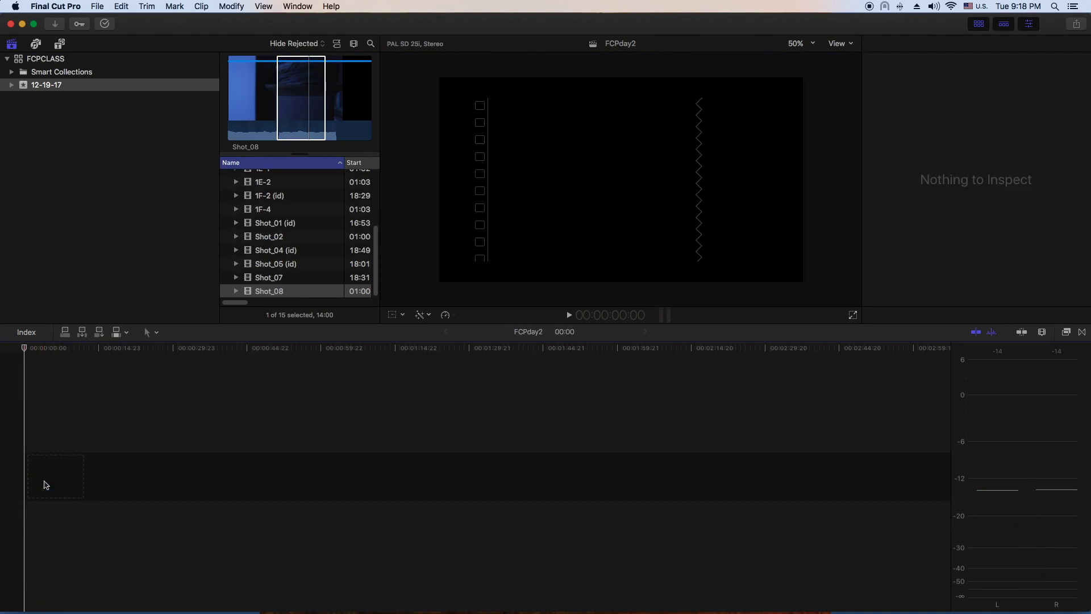
# - Play back only the marked range of Shot_08 to check its start and end
pyautogui.click(291, 104)
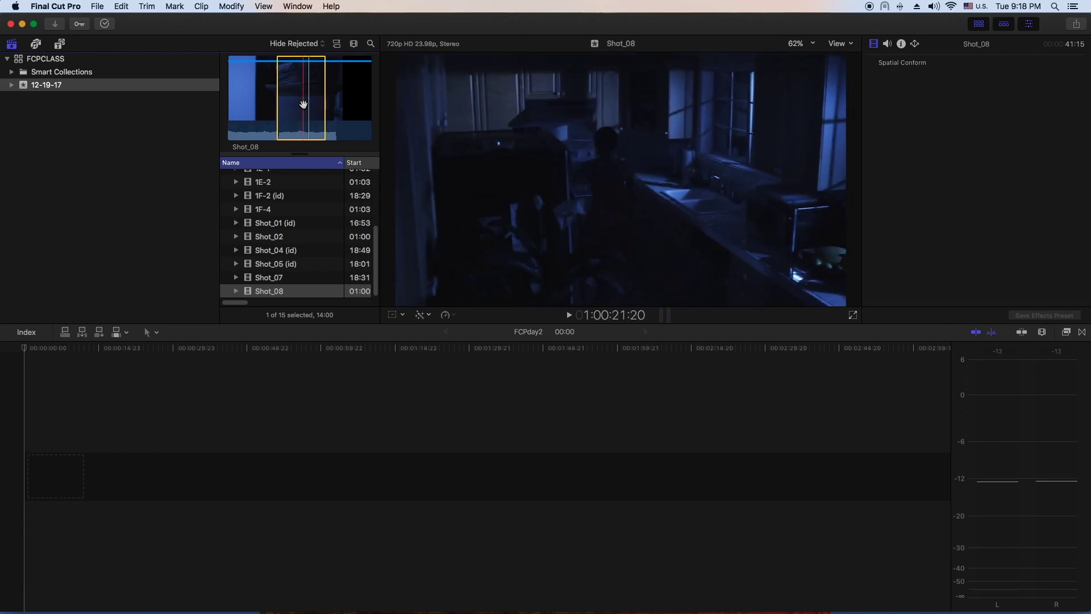
pyautogui.press('/')
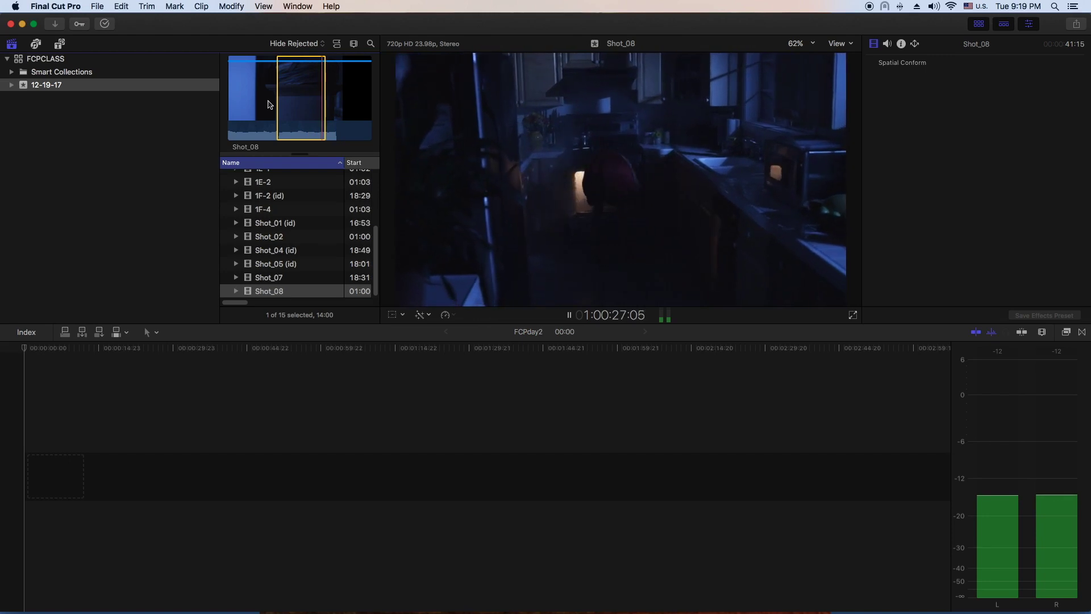
pyautogui.press('space')
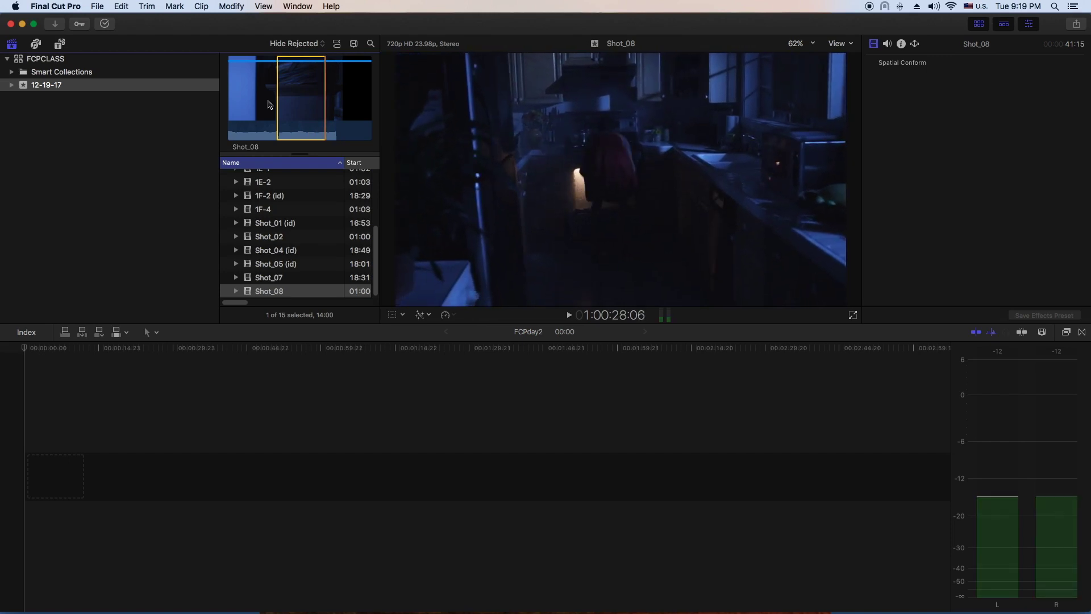
# - Append the marked Shot_08 range to the FCPday2 timeline as its first clip
pyautogui.click(115, 433)
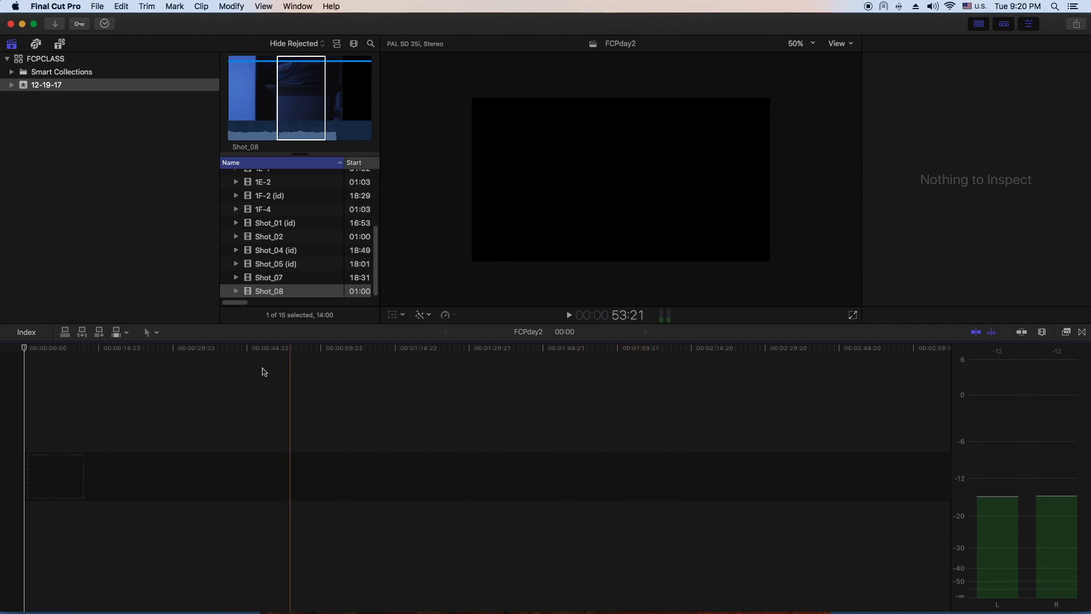
pyautogui.click(294, 113)
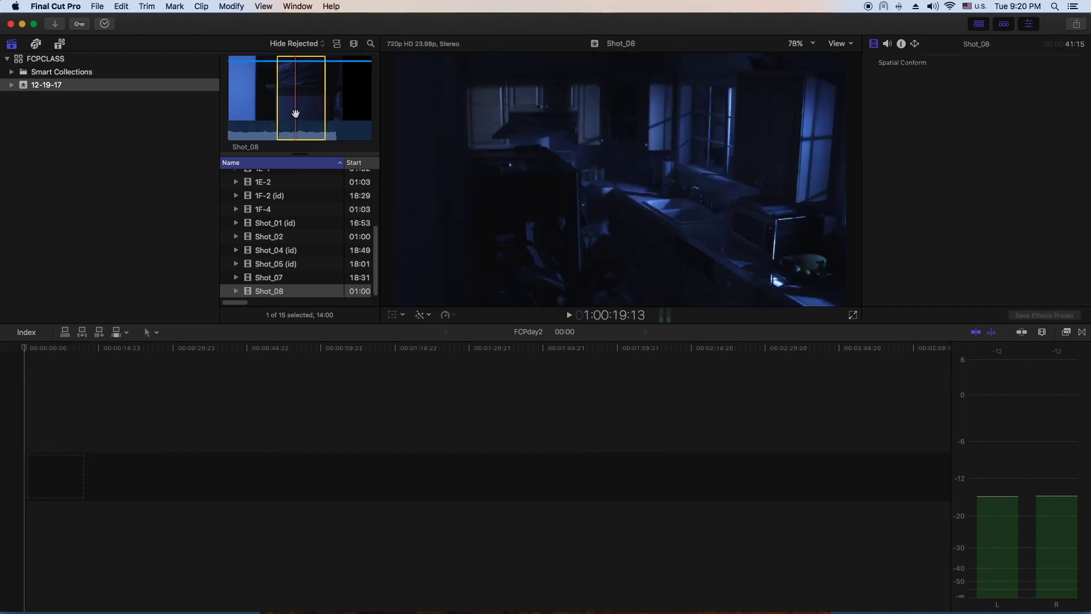
pyautogui.click(61, 361)
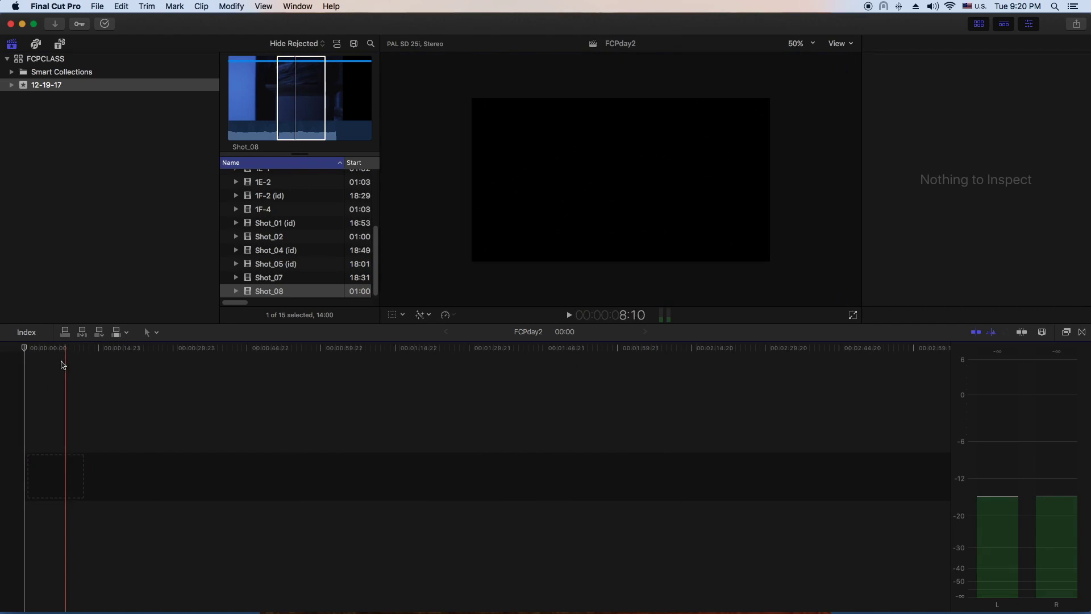
pyautogui.click(100, 333)
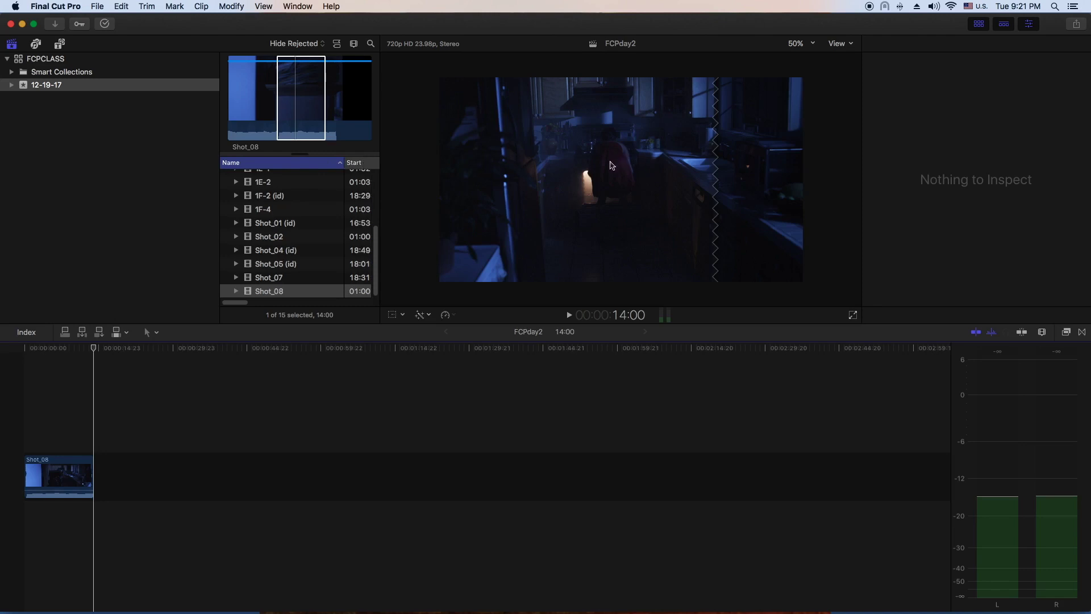
# - Mark an 8:12 range in Shot_04 (id) ending at 18:49:52:08 and append it after Shot_08 in the timeline
pyautogui.click(278, 278)
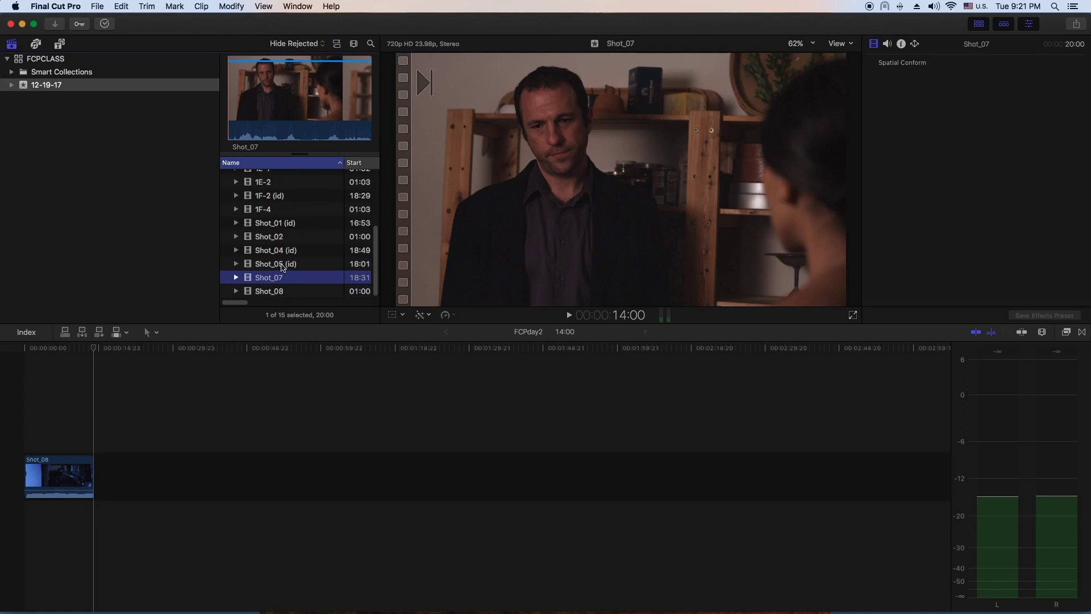
pyautogui.click(282, 265)
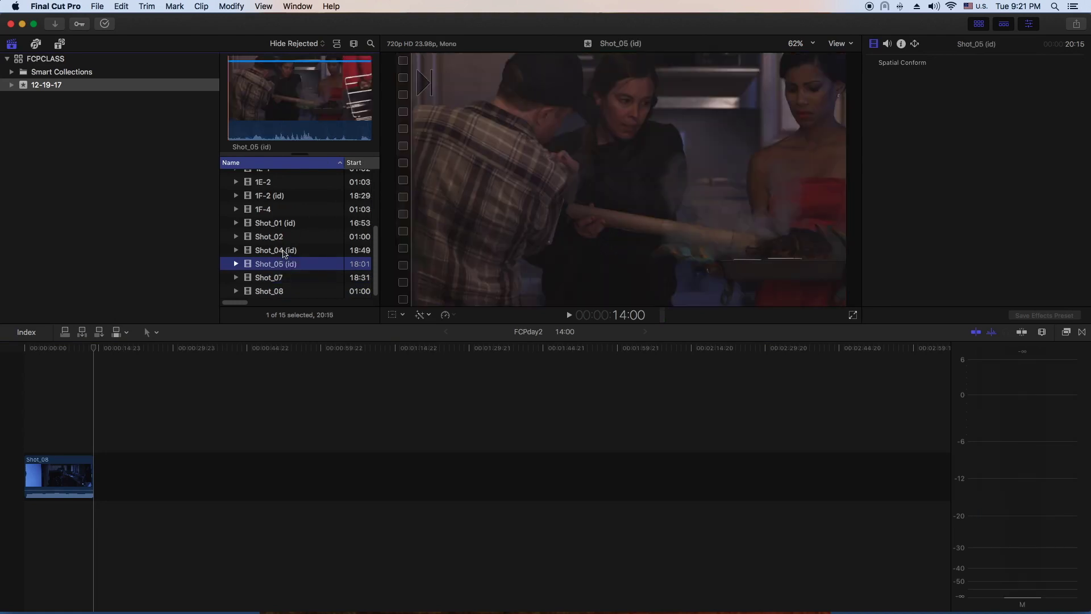
pyautogui.click(283, 252)
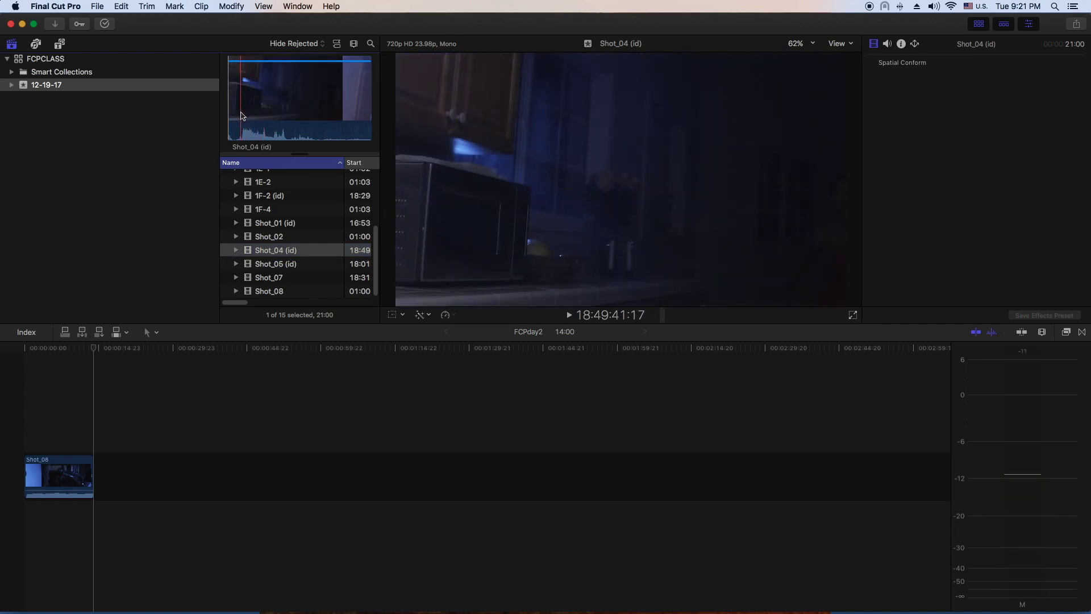
pyautogui.click(93, 349)
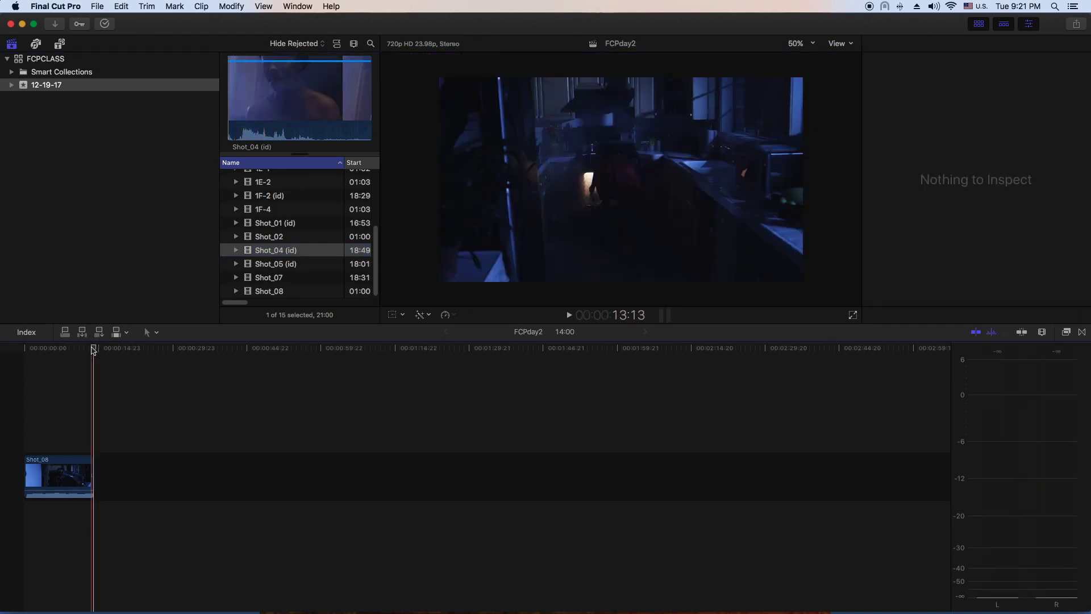
pyautogui.click(255, 115)
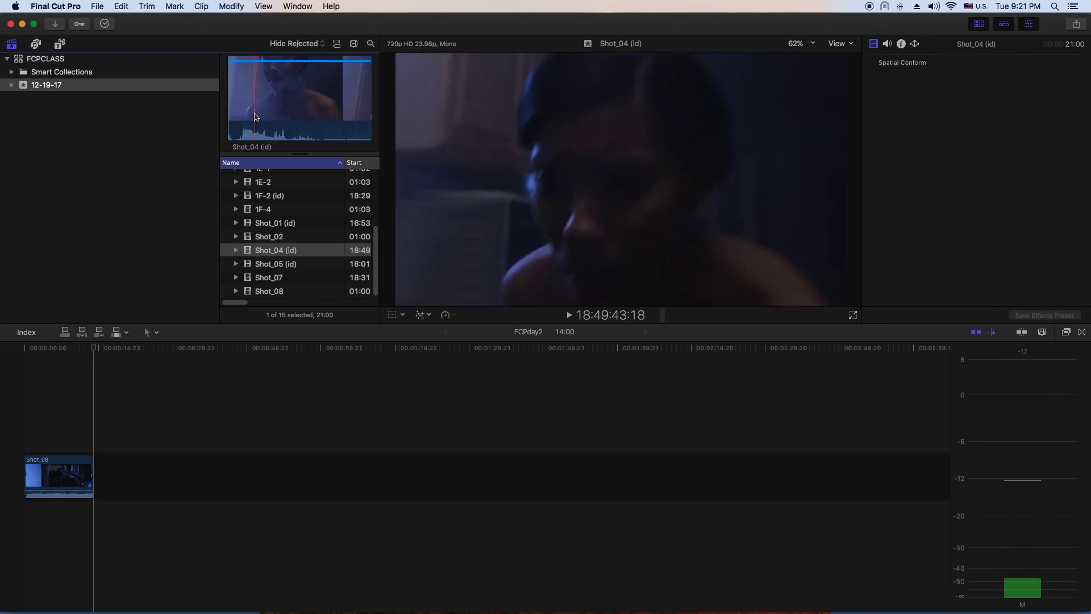
pyautogui.press('i')
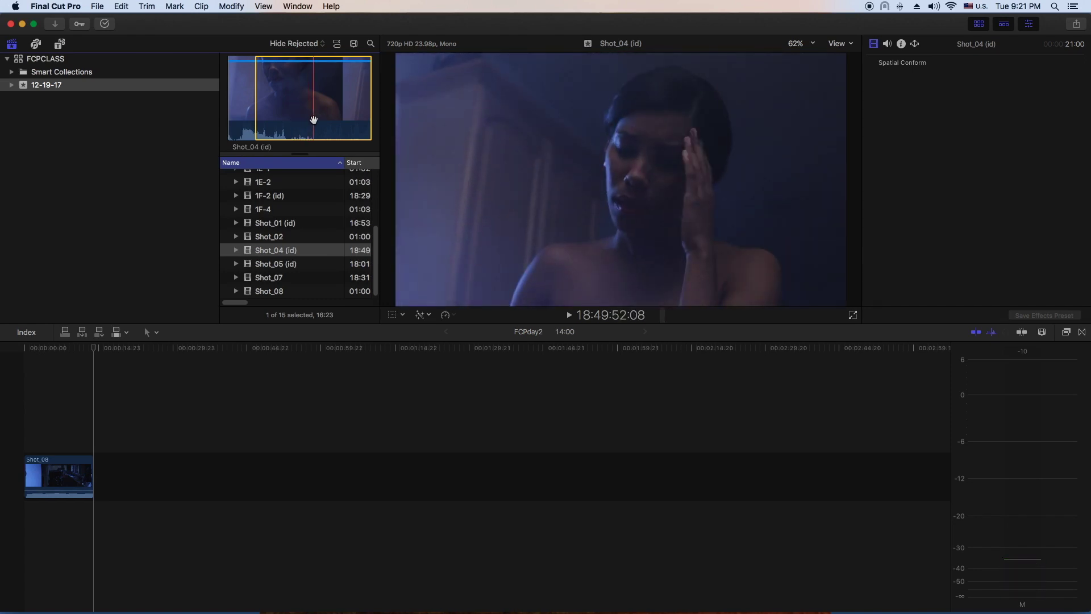
pyautogui.press('o')
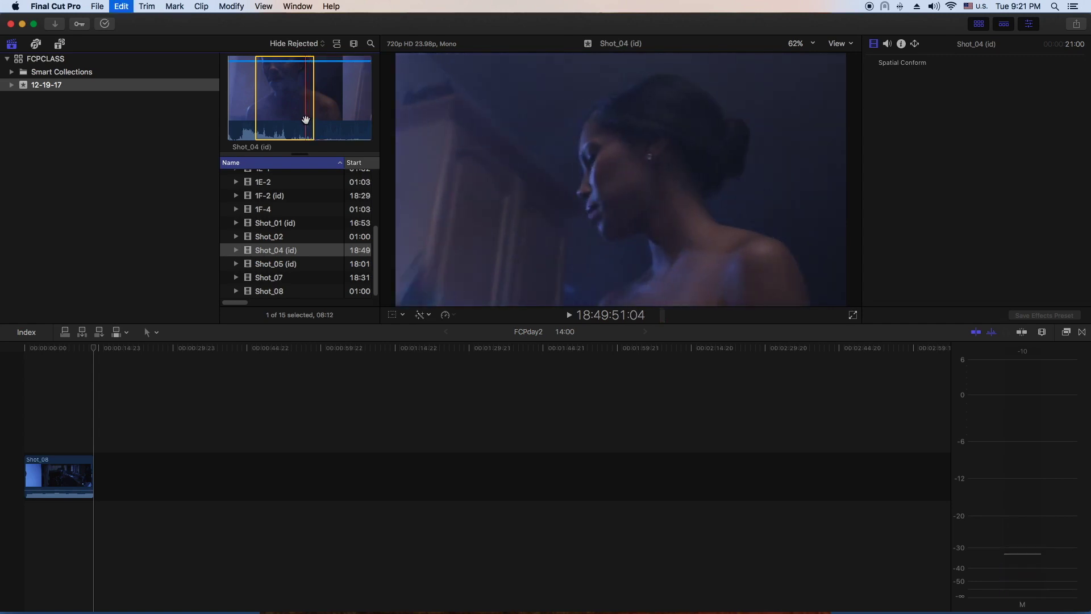
pyautogui.press('e')
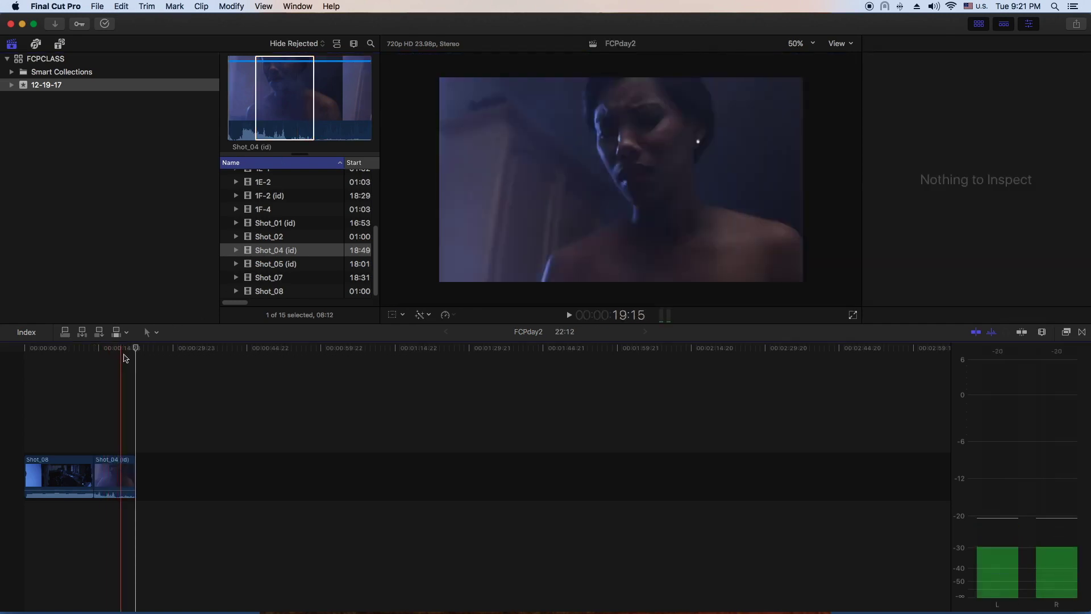
# - Preview the Shot_05 (id), Shot_04 (id), Shot_02, Shot_01 (id) and 1F-4 clips as candidates for the next shot
pyautogui.click(285, 266)
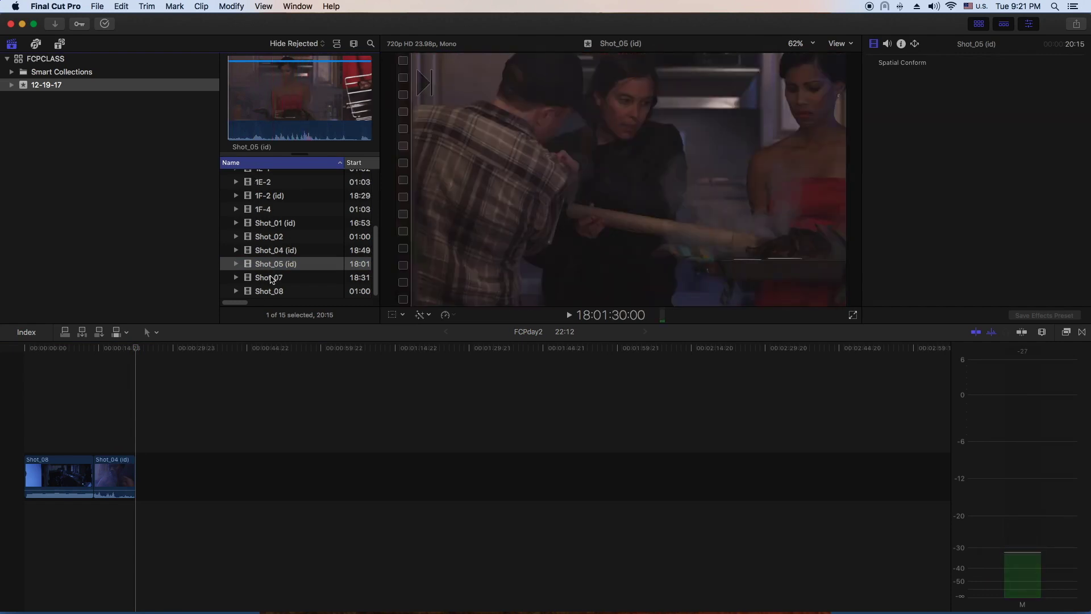
pyautogui.click(277, 250)
pyautogui.click(277, 237)
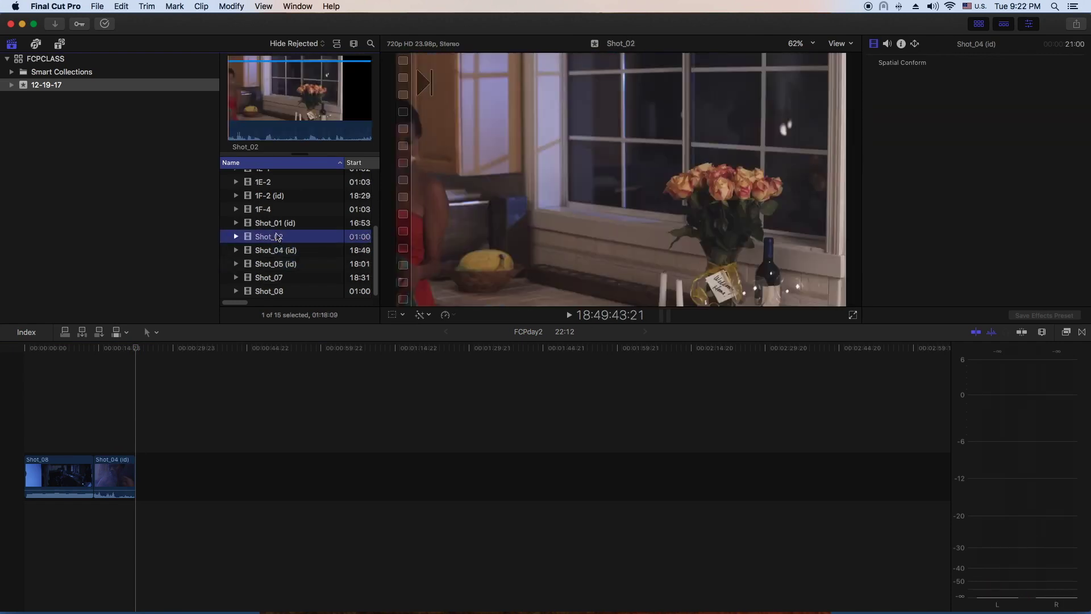
pyautogui.click(278, 223)
pyautogui.click(277, 210)
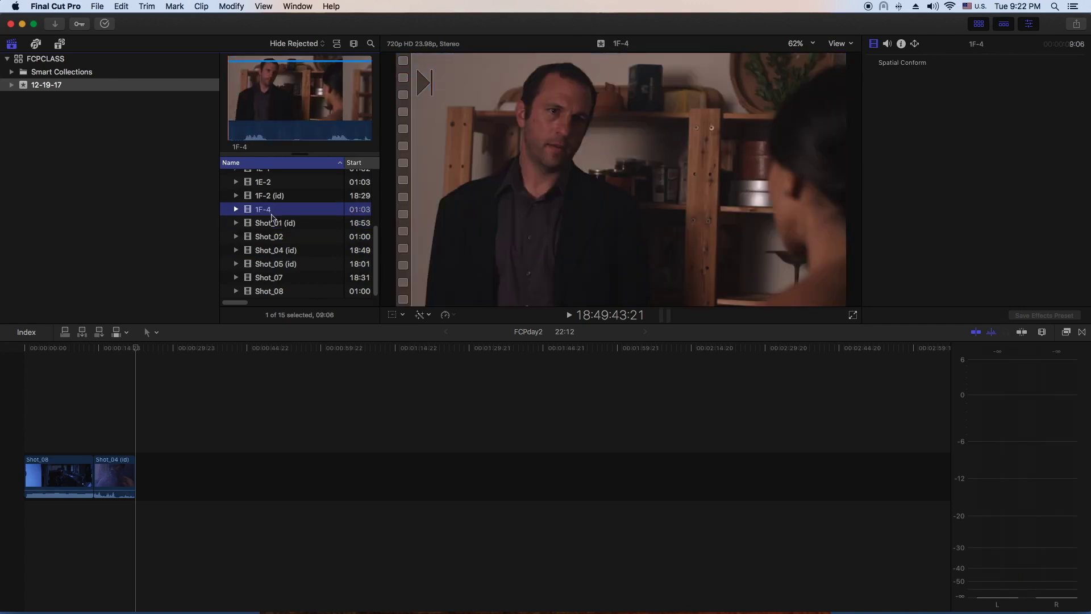
pyautogui.click(270, 225)
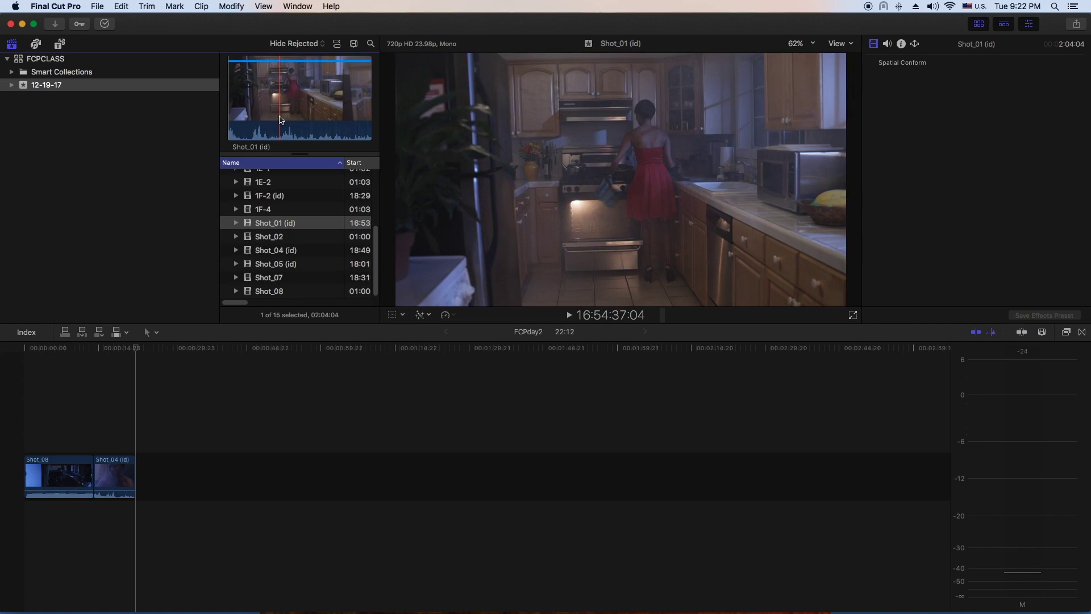
# - Compare the end of the FCPday2 timeline with the footage in Shot_01 (id) and 1F-4
pyautogui.click(136, 352)
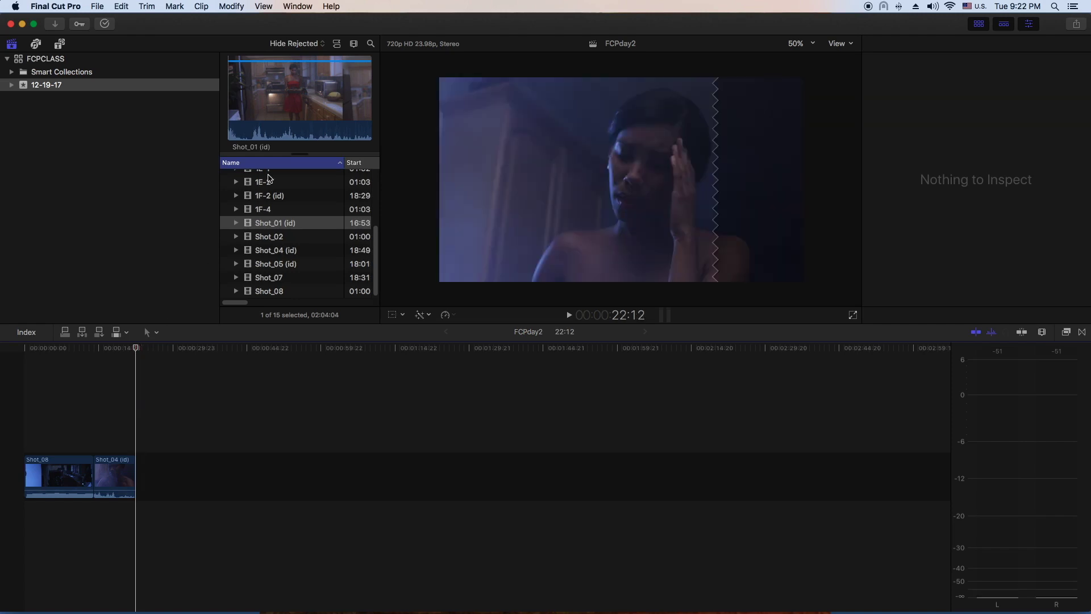
pyautogui.click(240, 105)
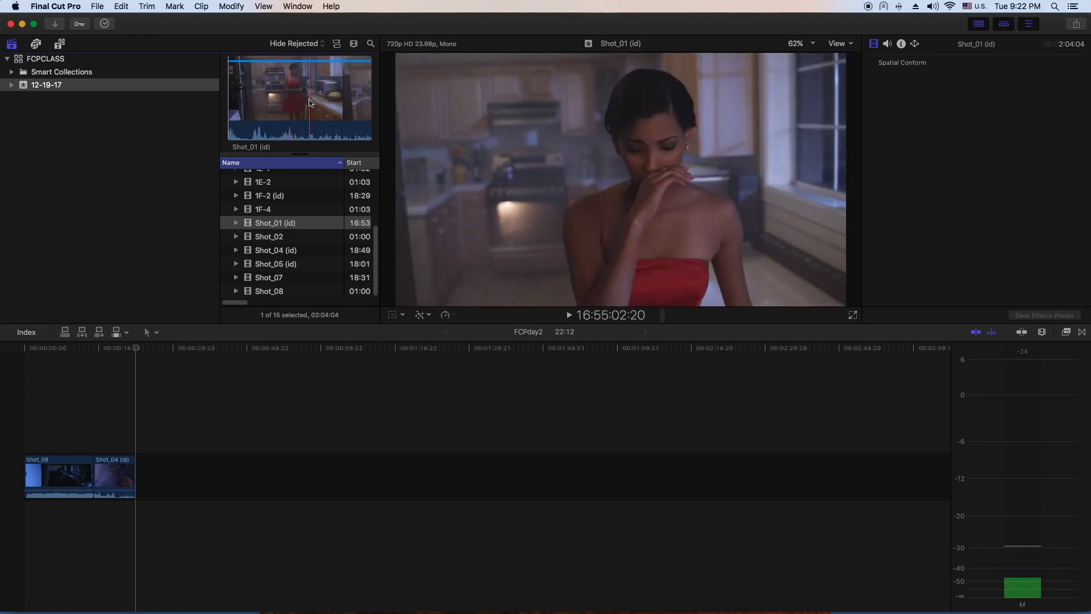
pyautogui.click(273, 211)
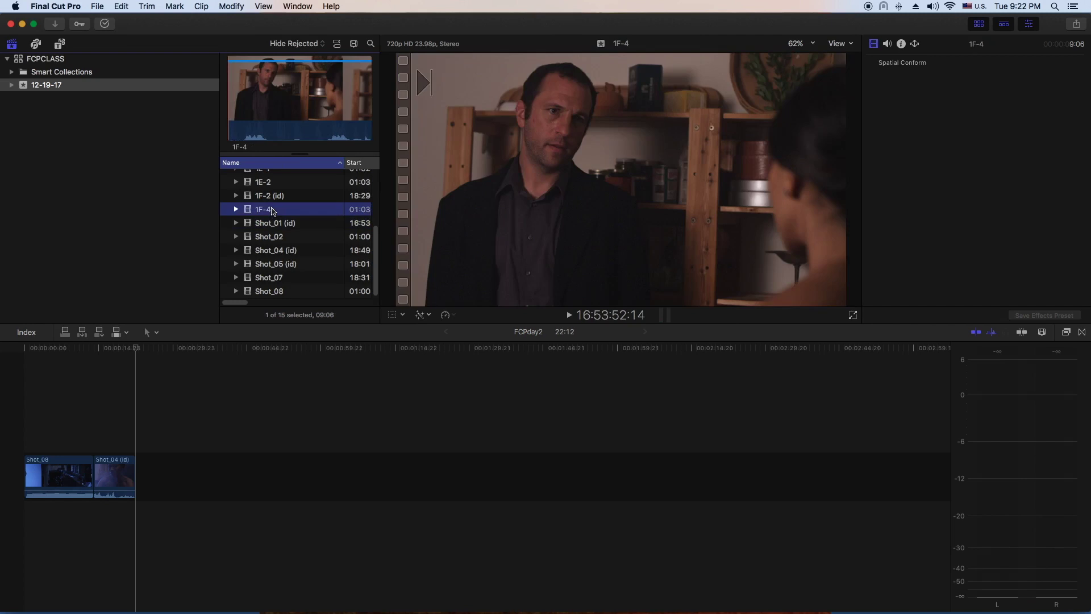
pyautogui.click(238, 120)
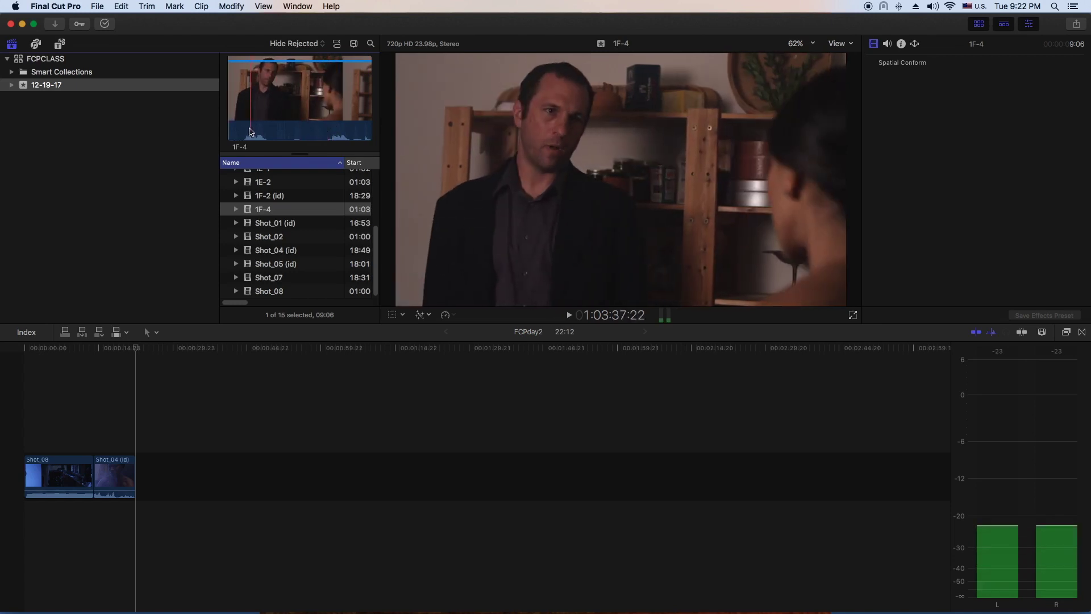
# - Review the clips from 1F-2 (id) back through 1E-2, 1E-1, 1C-2b, 1C-2 and 1B-3 to 1B-2
pyautogui.click(264, 197)
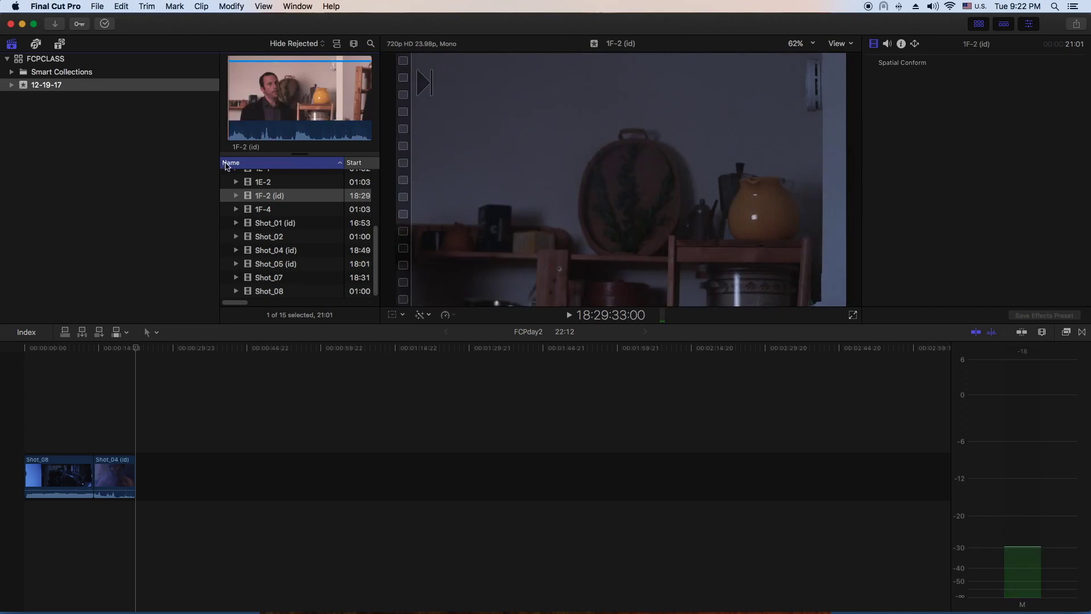
pyautogui.click(257, 185)
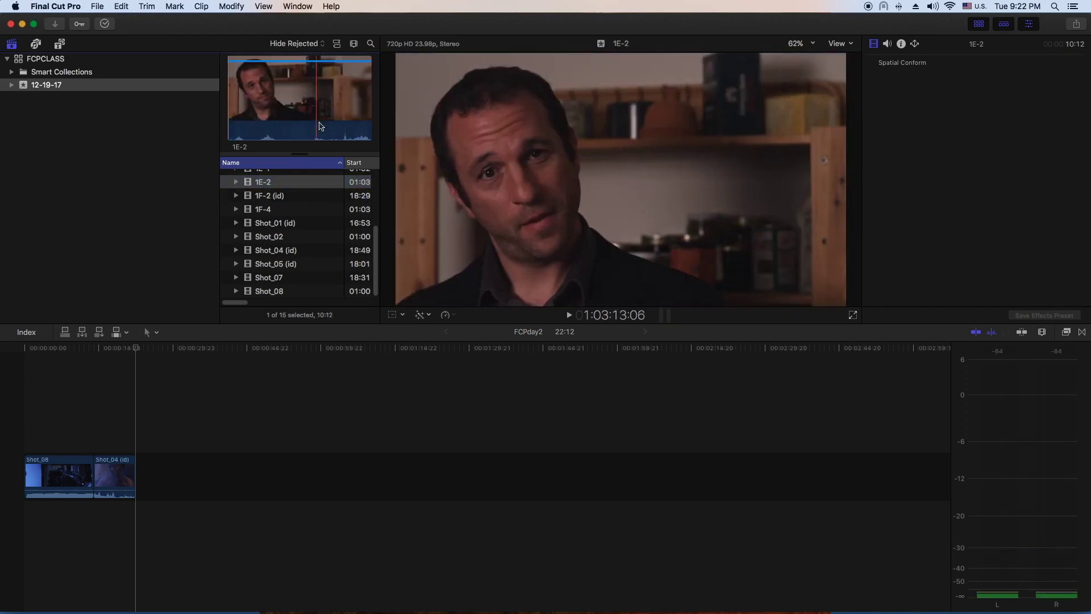
pyautogui.moveTo(376, 234); pyautogui.dragTo(377, 205)
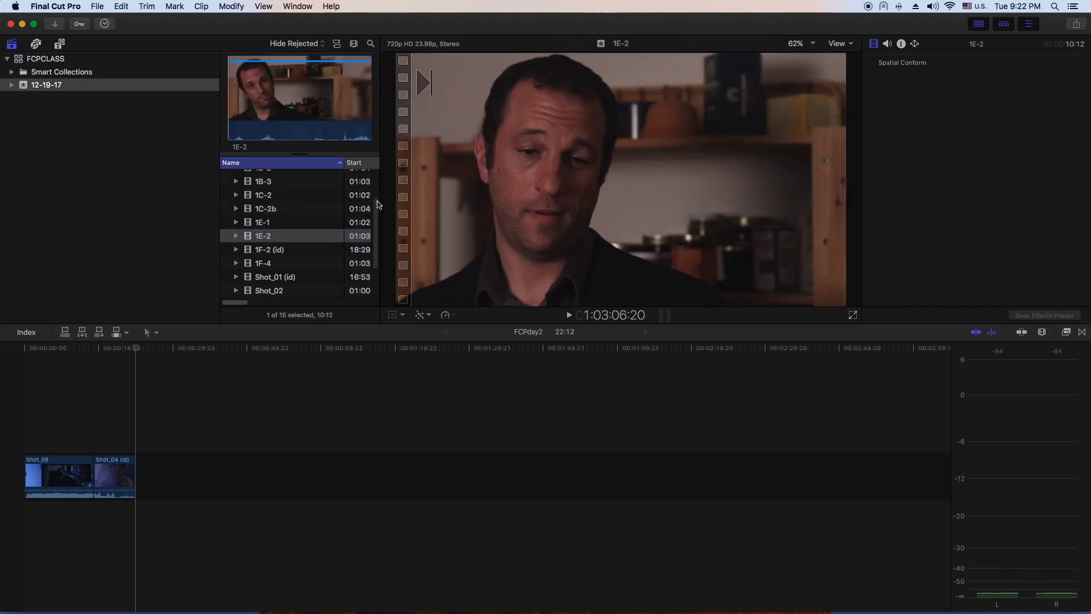
pyautogui.click(293, 222)
pyautogui.click(287, 214)
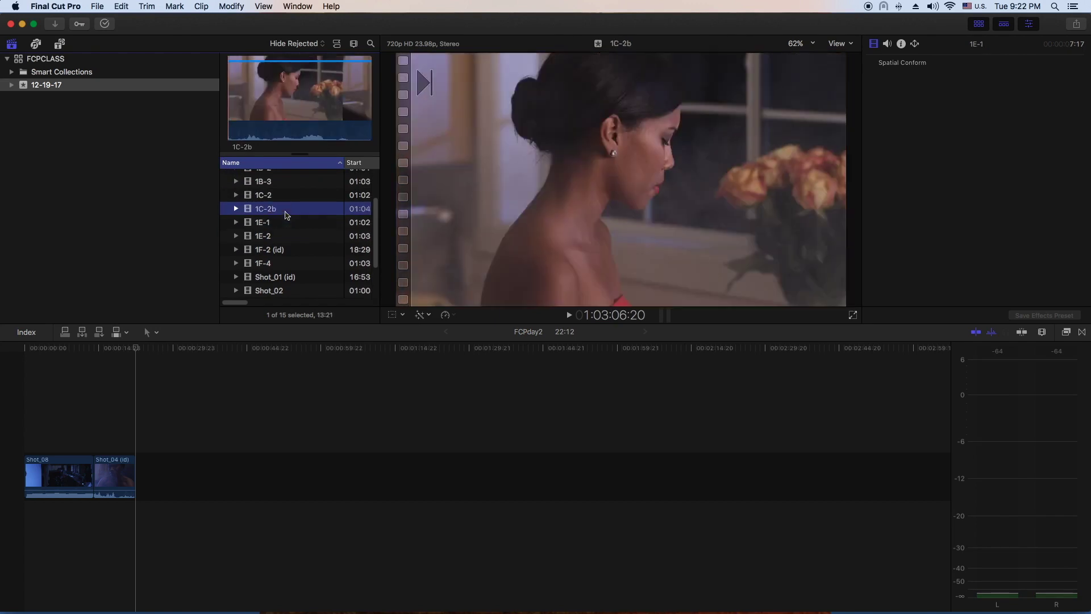
pyautogui.click(253, 196)
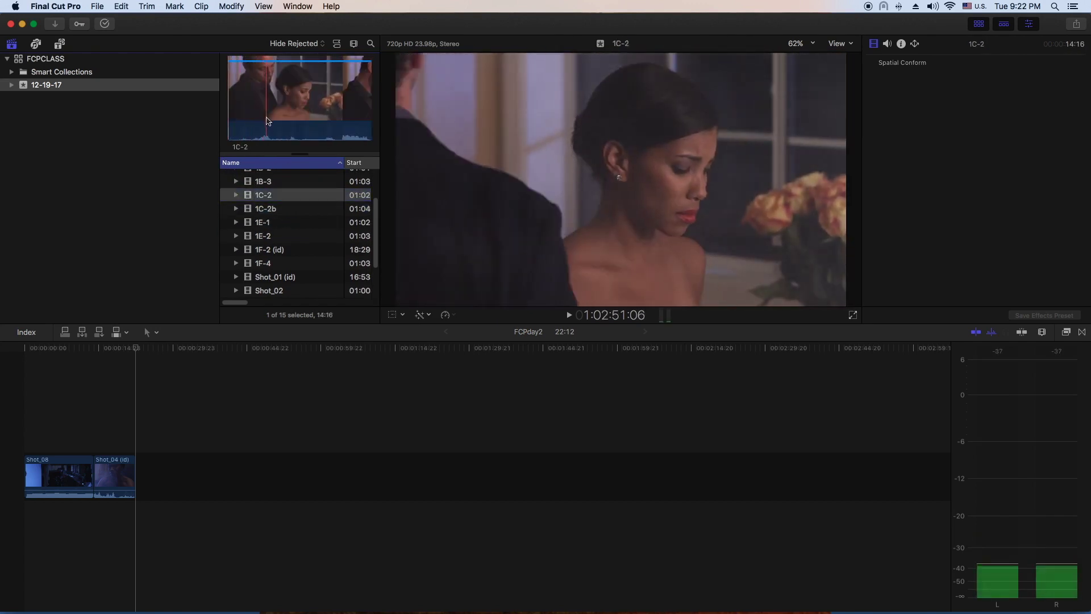
pyautogui.click(264, 183)
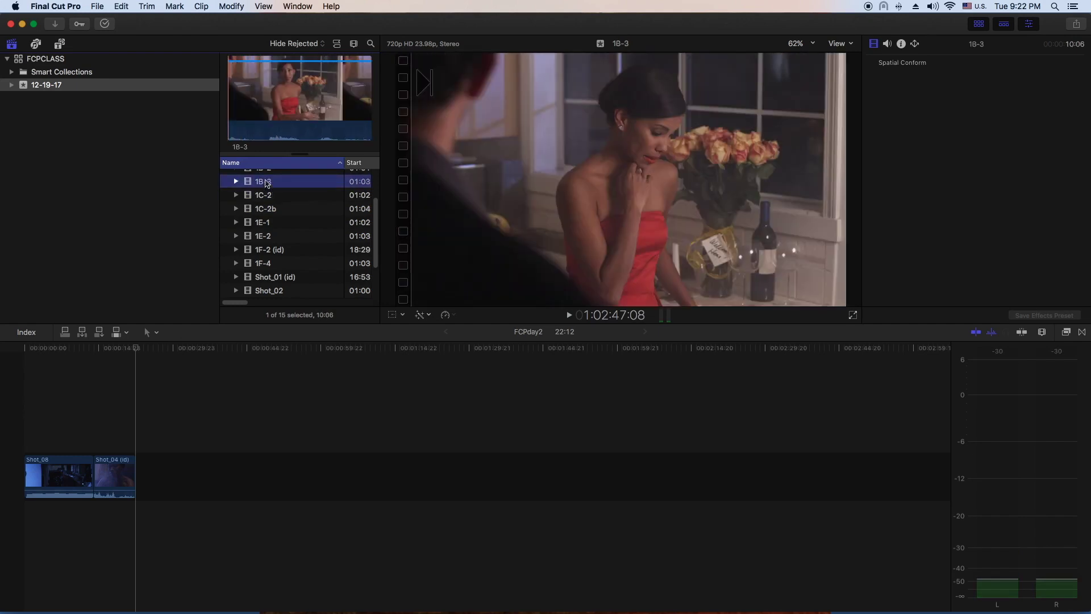
pyautogui.press('Up')
pyautogui.press('Up')
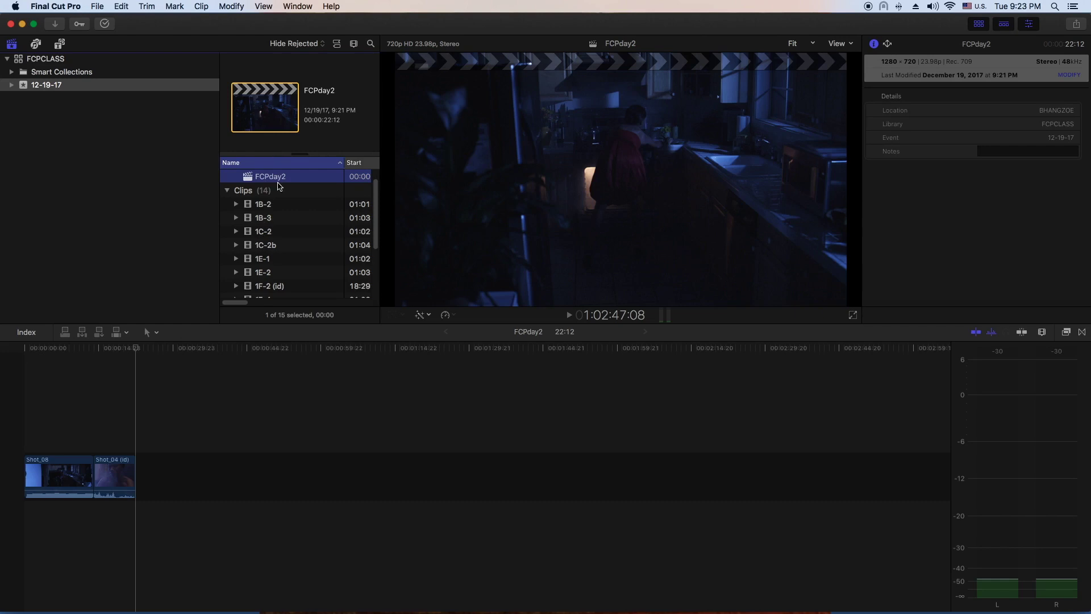
pyautogui.click(263, 205)
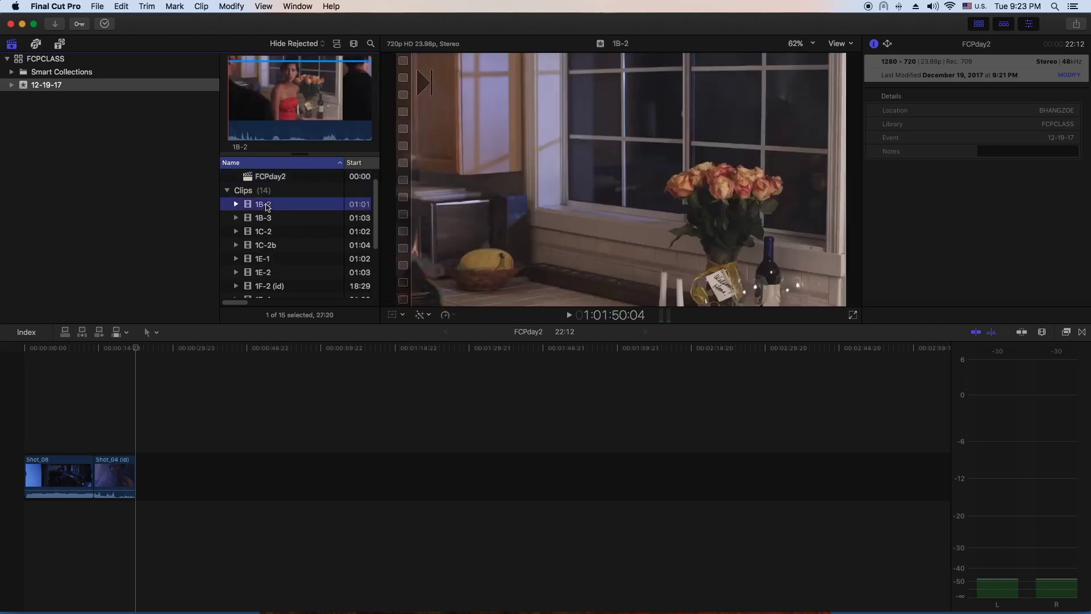
# - Step through the clip list from 1B-3 down to Shot_08 and skim the footage in Shot_08
pyautogui.click(263, 219)
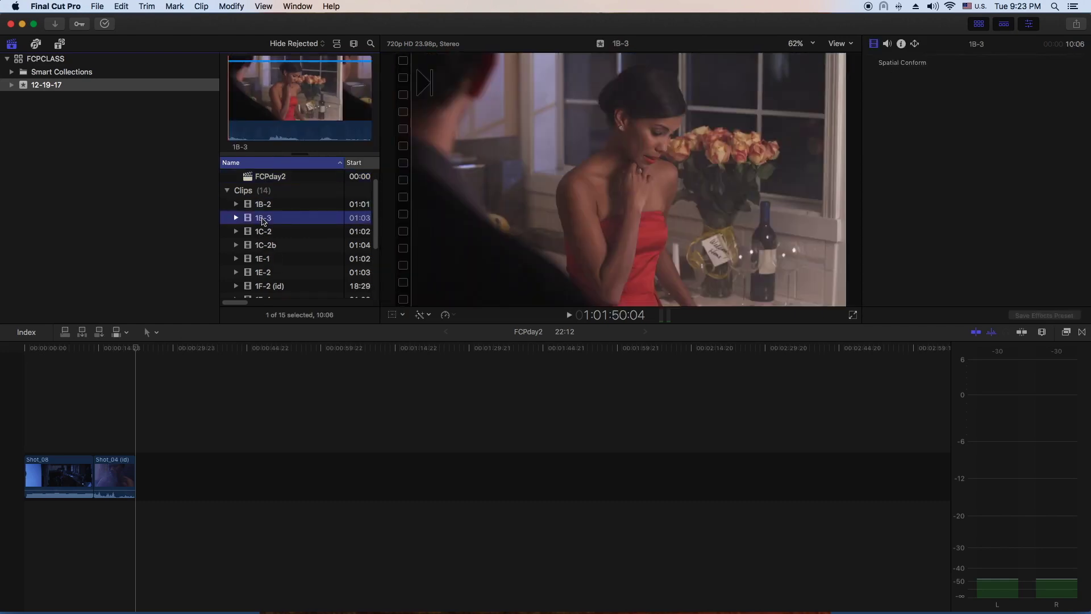
pyautogui.press('Down')
pyautogui.press('Down')
pyautogui.press('Down')
pyautogui.press('Down')
pyautogui.press('Down')
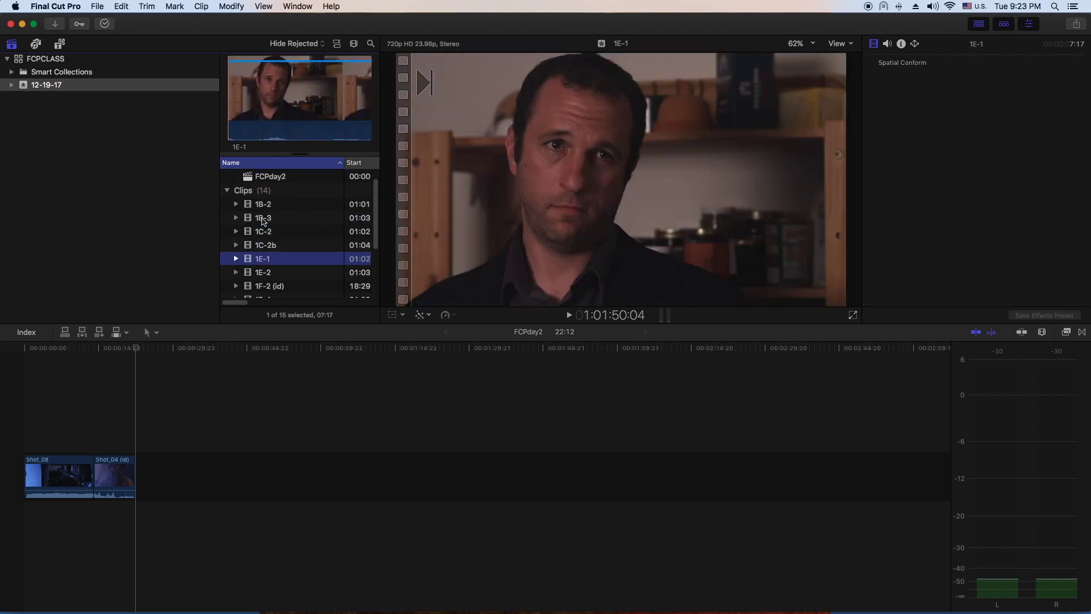
pyautogui.press('Down')
pyautogui.press('Down')
pyautogui.press('Down')
pyautogui.press('Down')
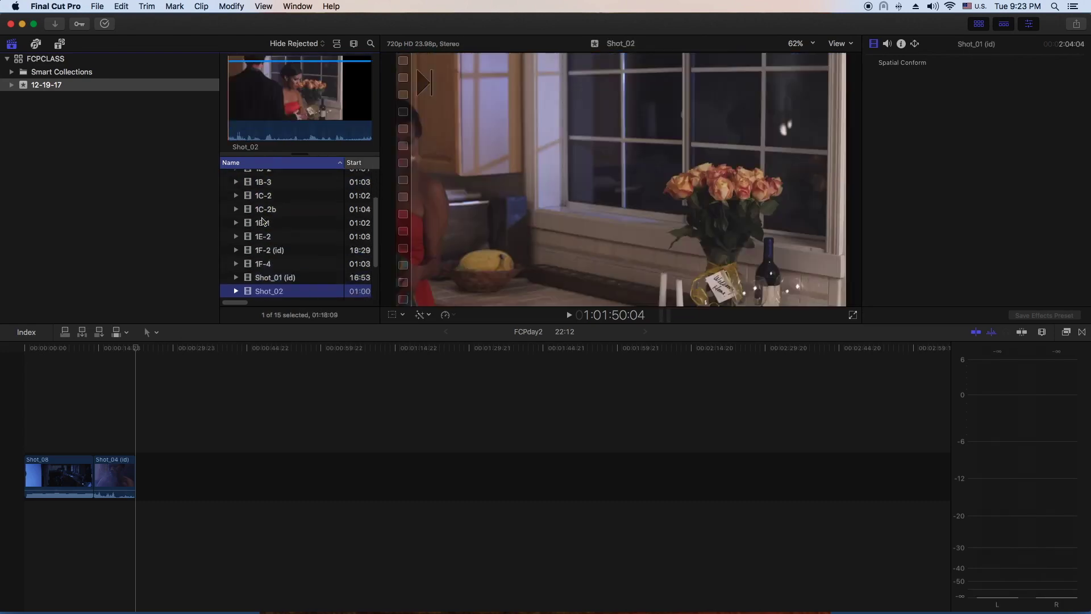
pyautogui.press('Down')
pyautogui.press('Up')
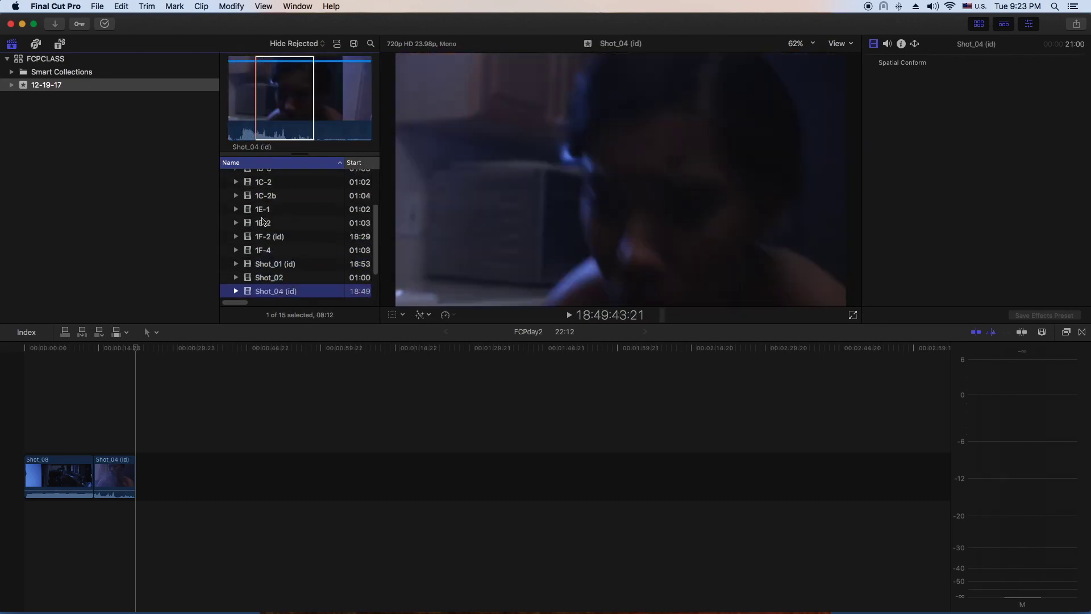
pyautogui.press('Down')
pyautogui.press('Down')
pyautogui.press('Down')
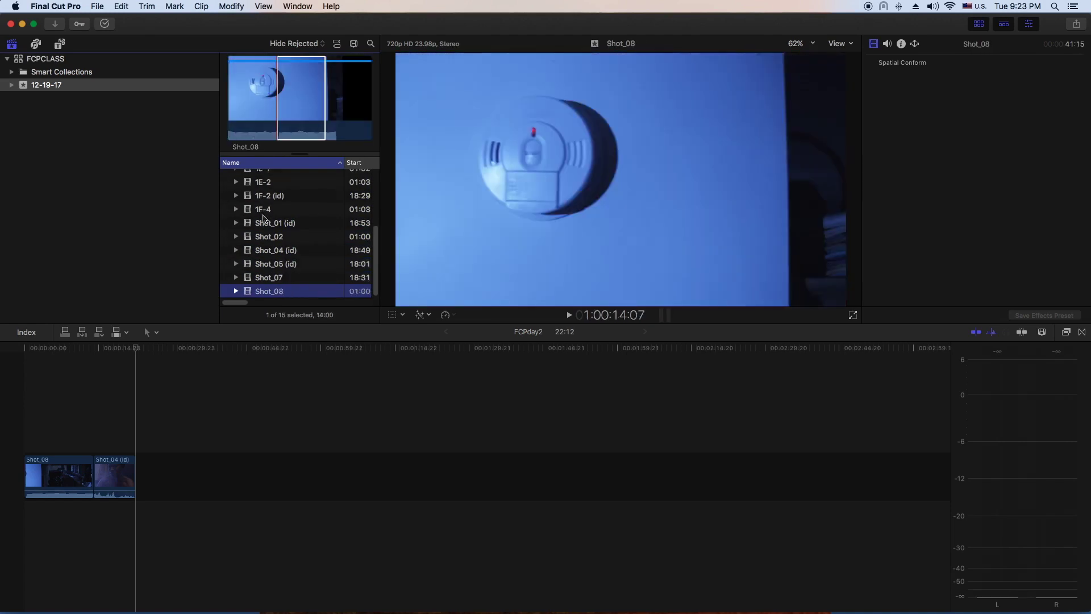
pyautogui.click(298, 84)
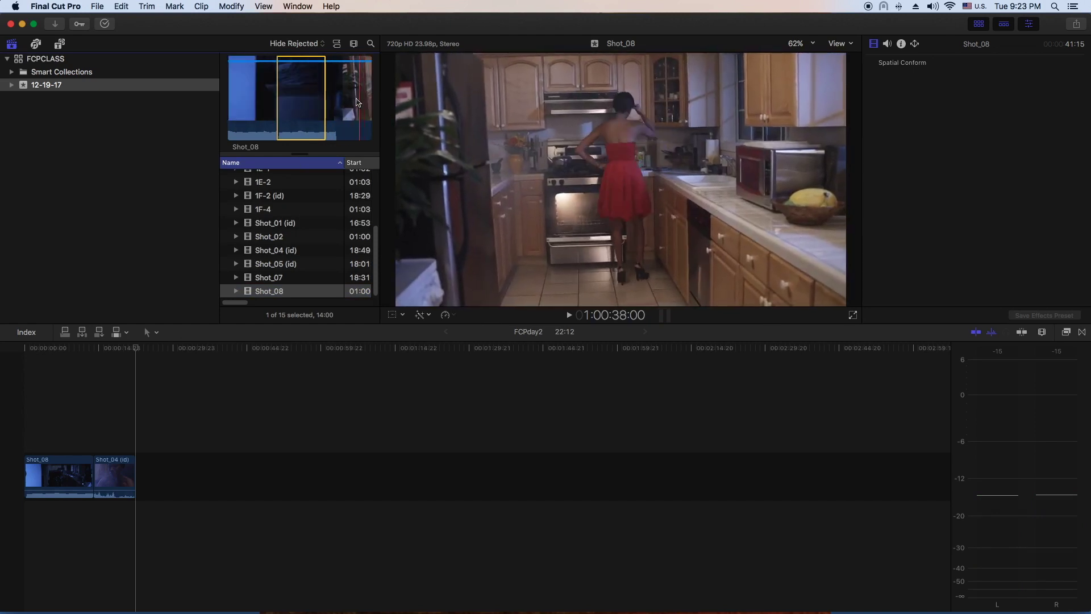
# - Trim the end of Shot_04 (id) in the FCPday2 timeline to a clip duration of 7:16, using 21:06 as the reference point
pyautogui.click(117, 394)
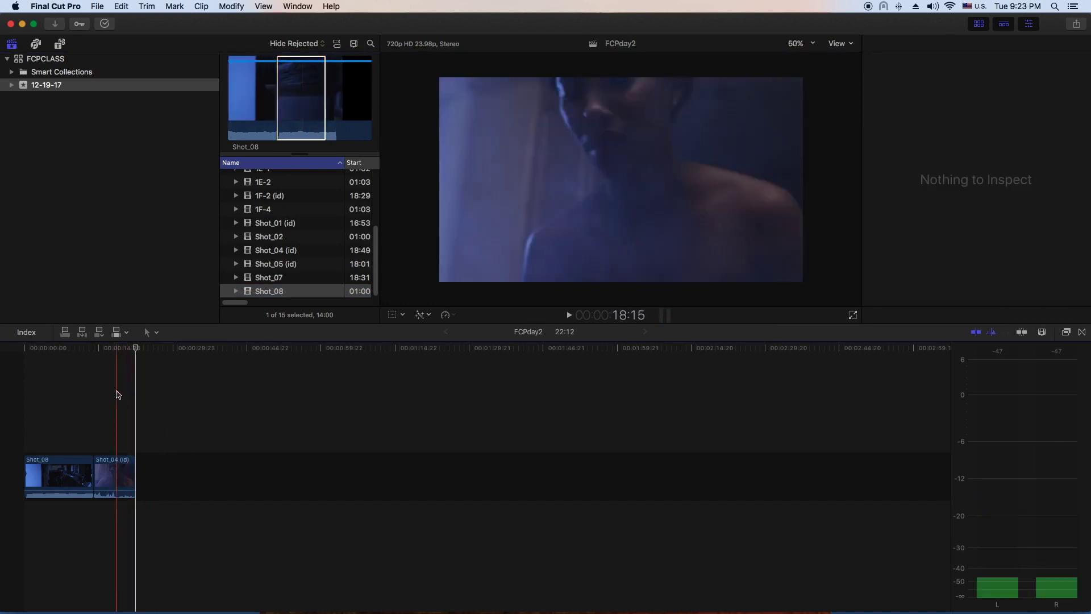
pyautogui.click(105, 353)
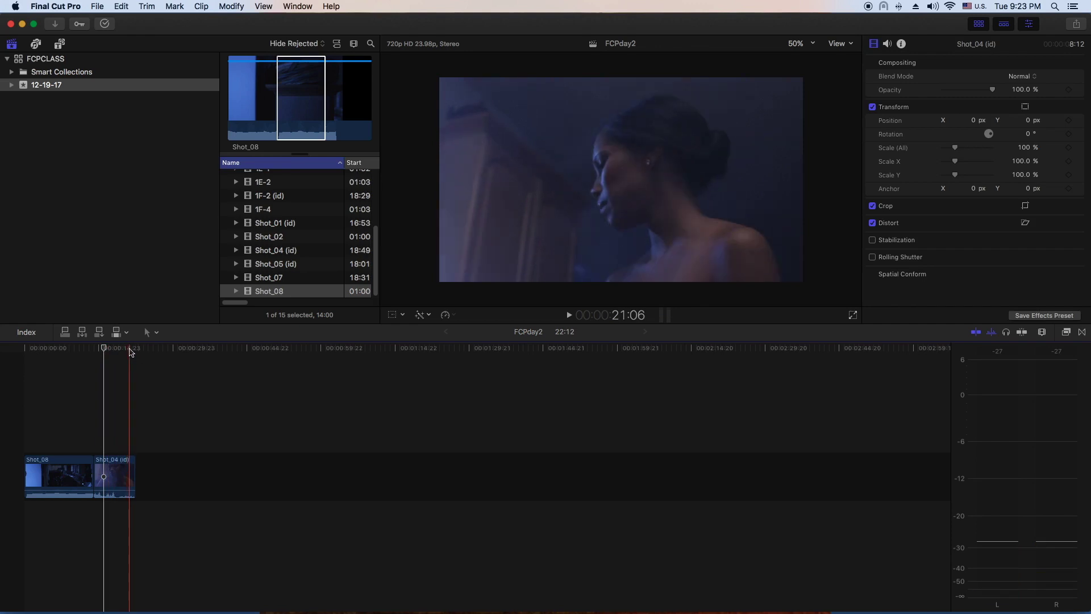
pyautogui.click(130, 351)
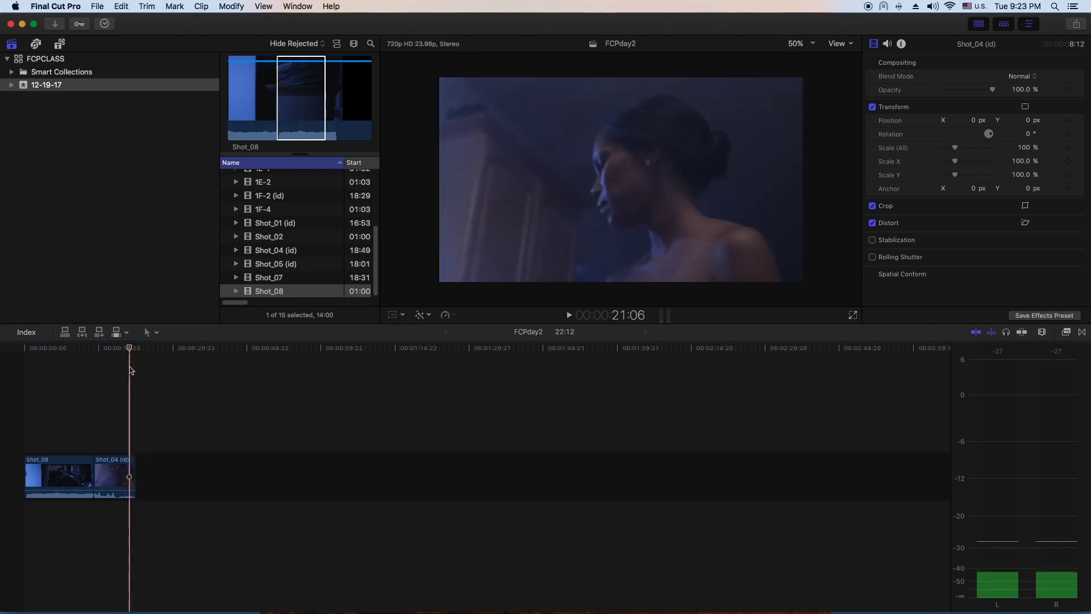
pyautogui.press('s')
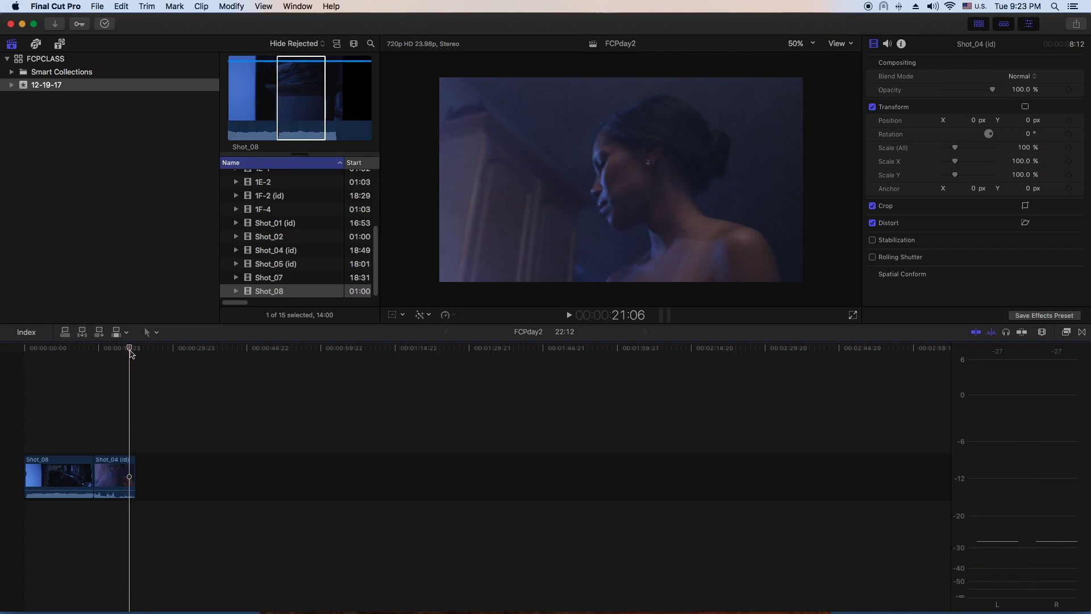
pyautogui.press('super+equal')
pyautogui.press('super+equal')
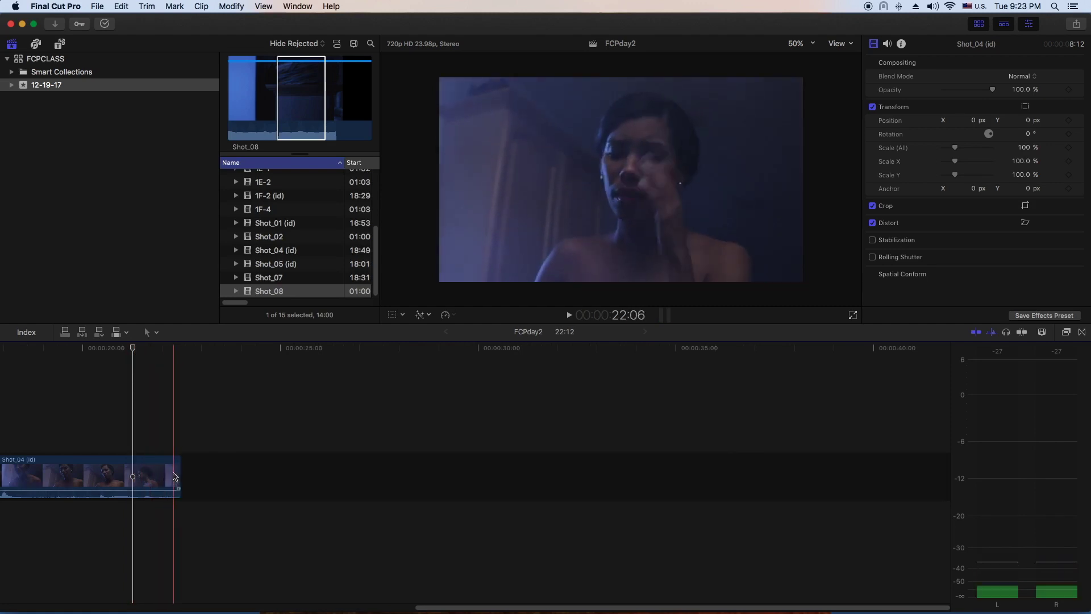
pyautogui.moveTo(179, 473); pyautogui.dragTo(133, 473)
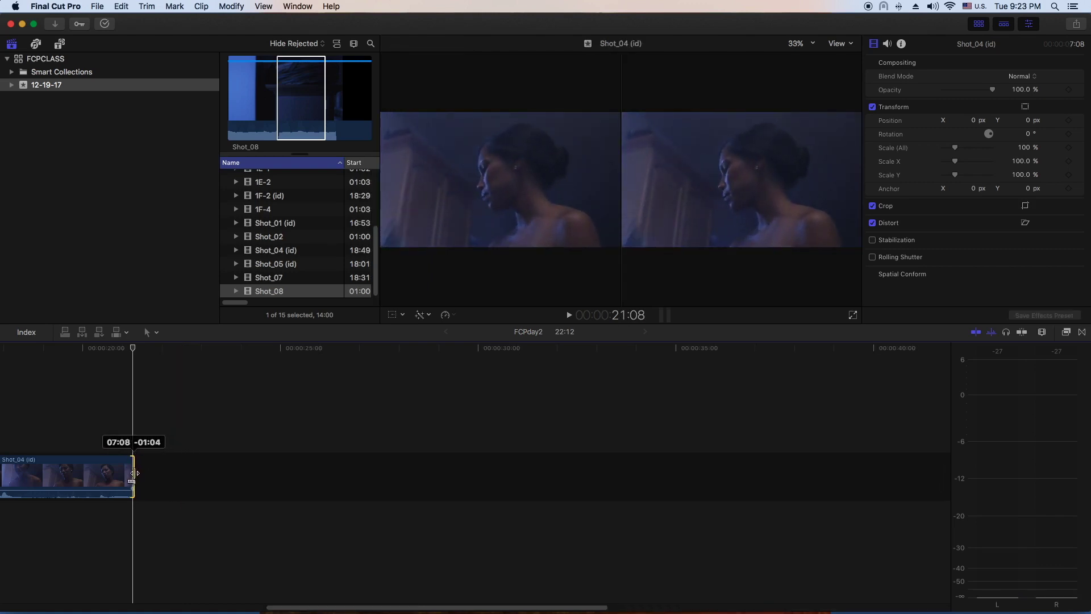
pyautogui.moveTo(135, 474); pyautogui.dragTo(146, 473)
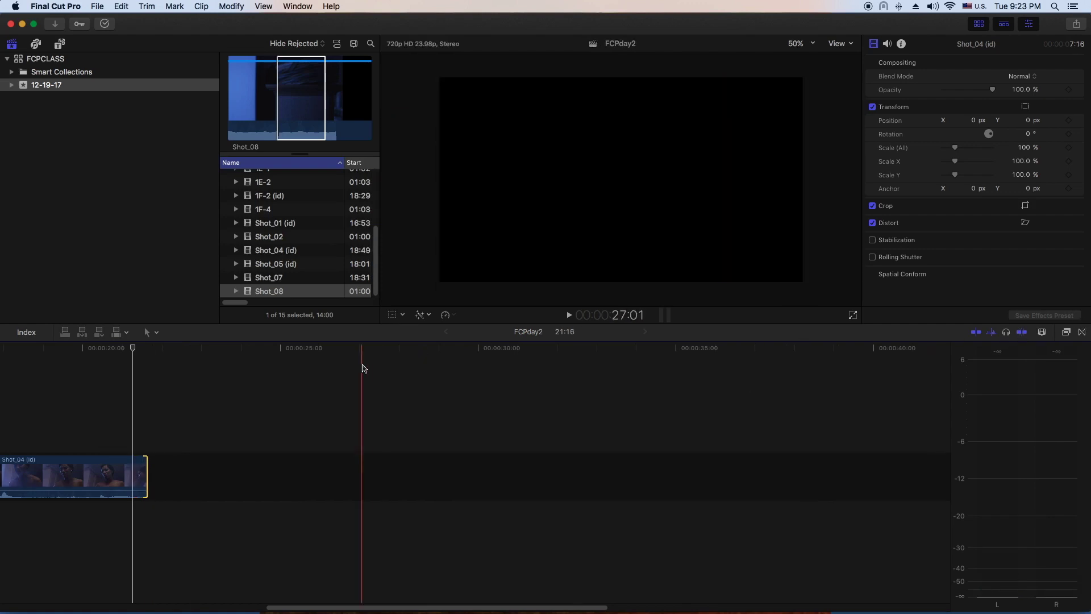
# - Examine the end of Shot_04 (id) in the precision editor and remove the clip from the timeline
pyautogui.doubleClick(148, 479)
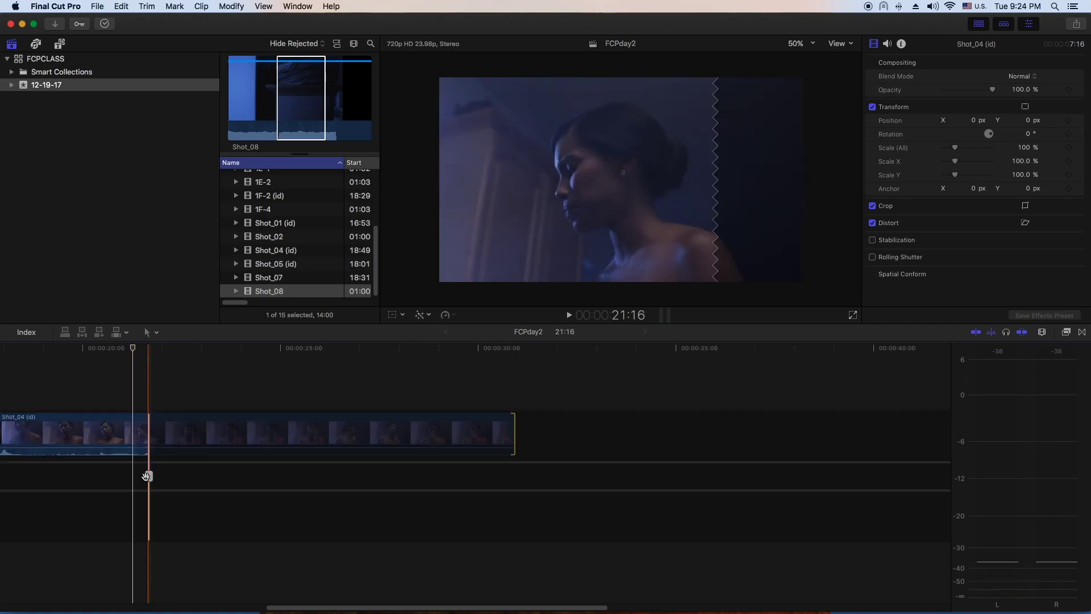
pyautogui.moveTo(147, 476); pyautogui.dragTo(179, 476)
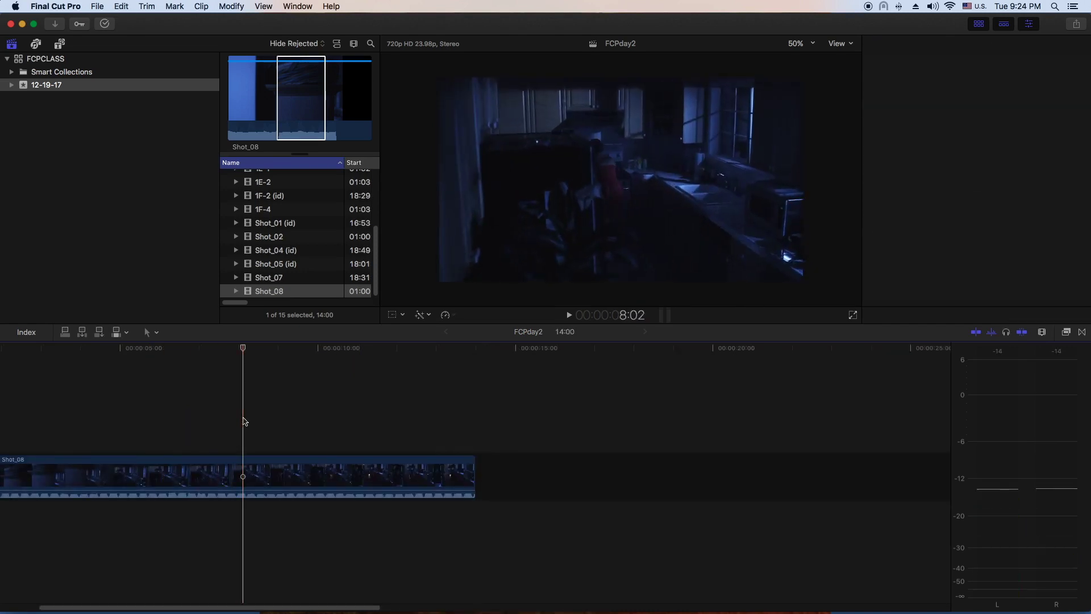
# - Fit the whole project in the timeline and play back Shot_08 from about 1:17
pyautogui.press('cmd+4')
pyautogui.hotkey('shift', 'z')
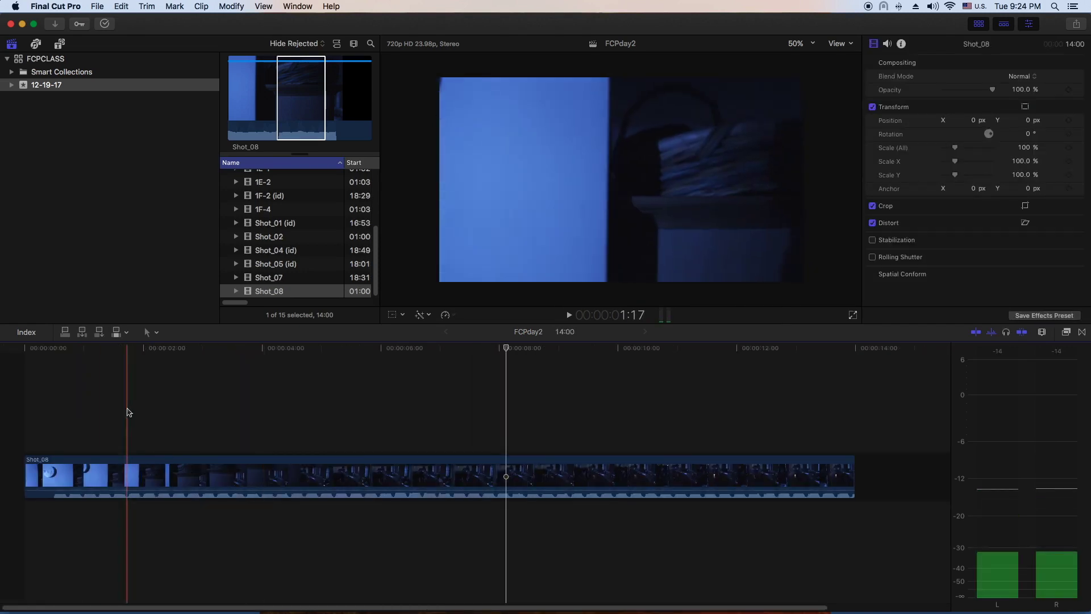
pyautogui.click(128, 412)
pyautogui.press('space')
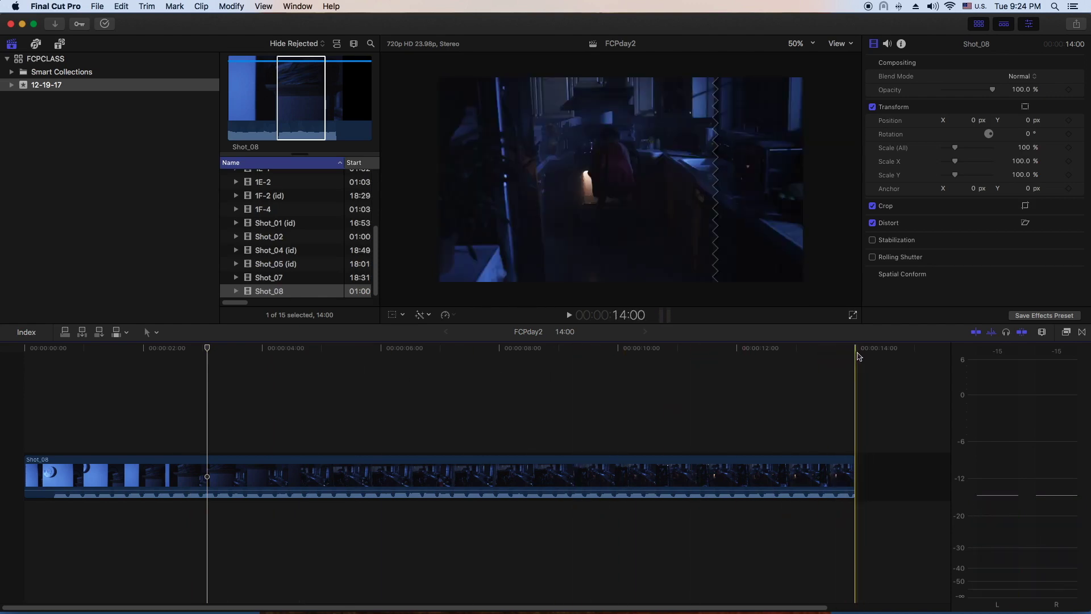
# - Check the marked range of Shot_08 in the browser and preview Shot_07
pyautogui.click(292, 110)
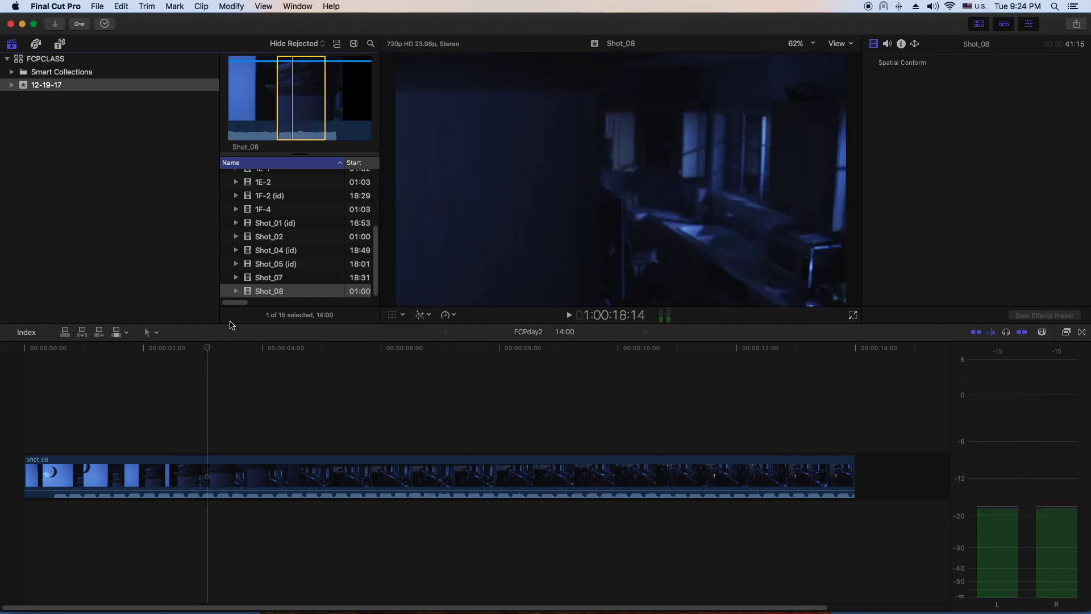
pyautogui.click(187, 332)
pyautogui.click(286, 277)
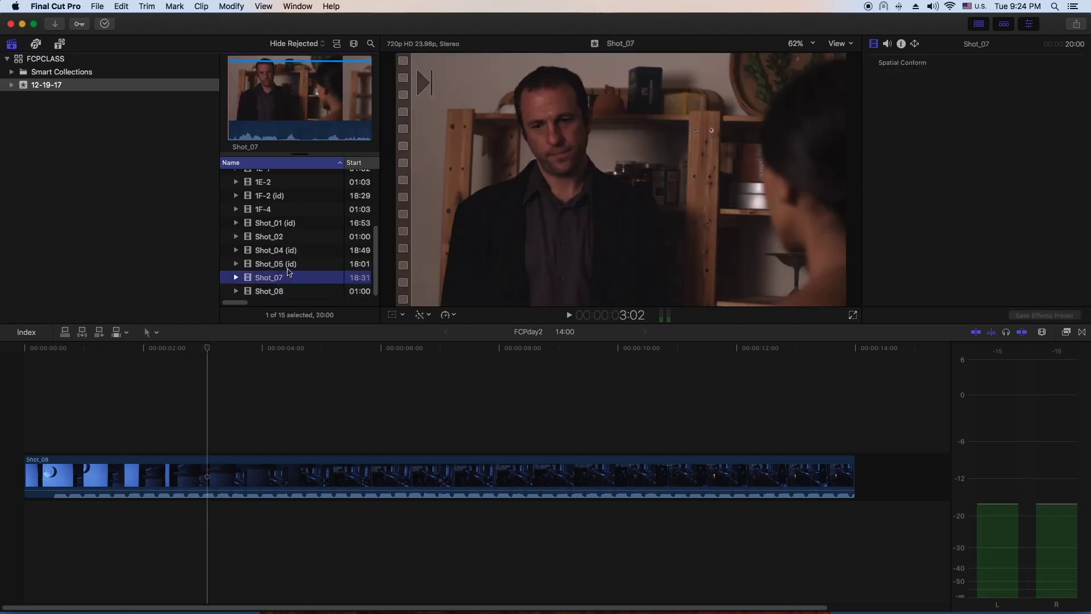
# - Preview Shot_05 (id), then append the marked range of Shot_04 (id) after Shot_08 in the FCPday2 timeline
pyautogui.click(292, 265)
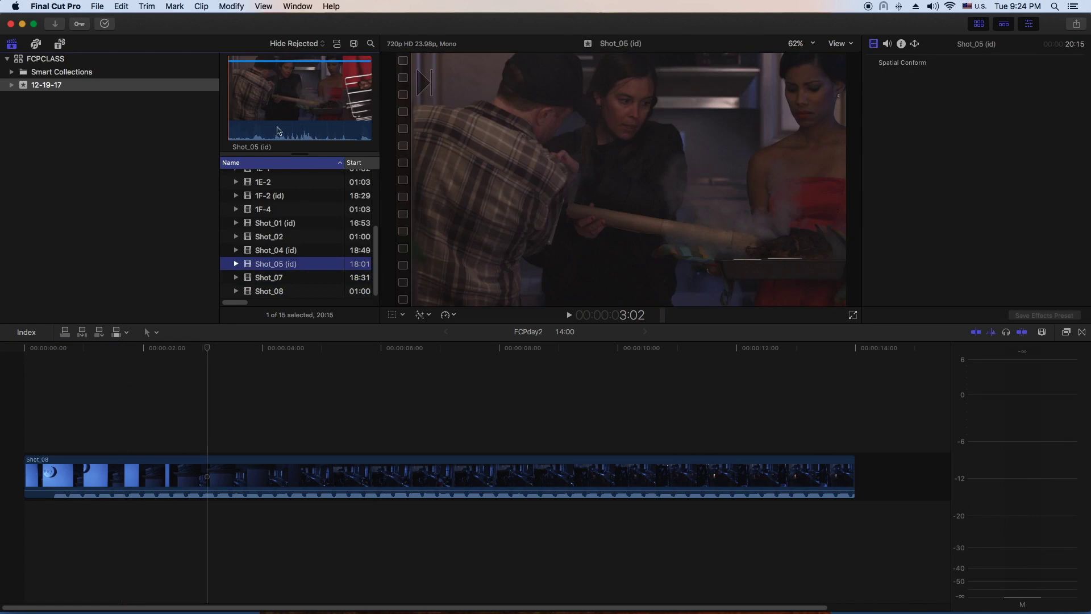
pyautogui.click(323, 110)
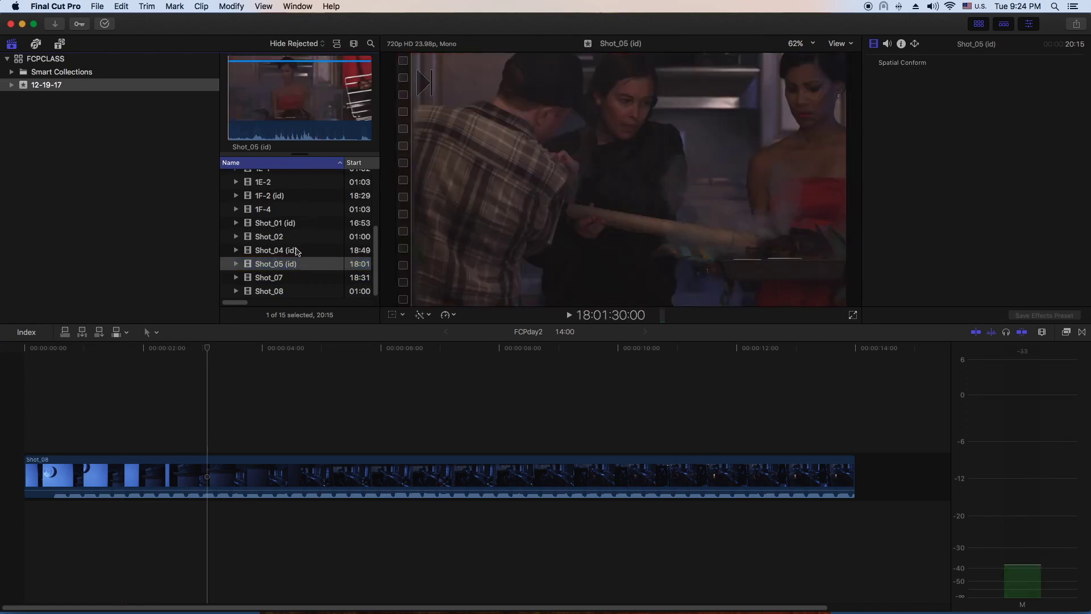
pyautogui.click(297, 251)
pyautogui.click(286, 106)
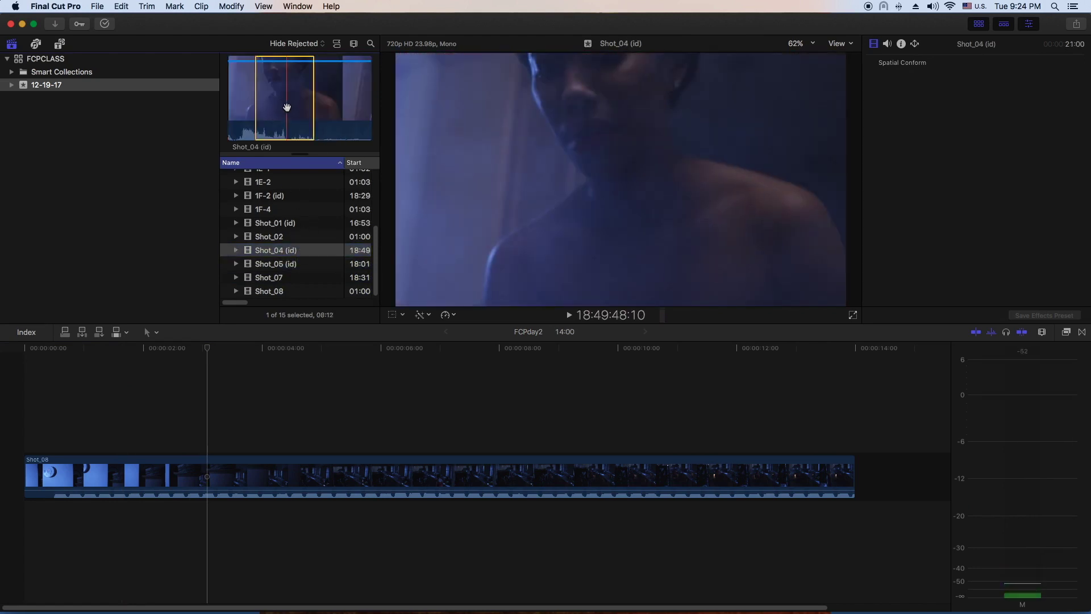
pyautogui.click(755, 434)
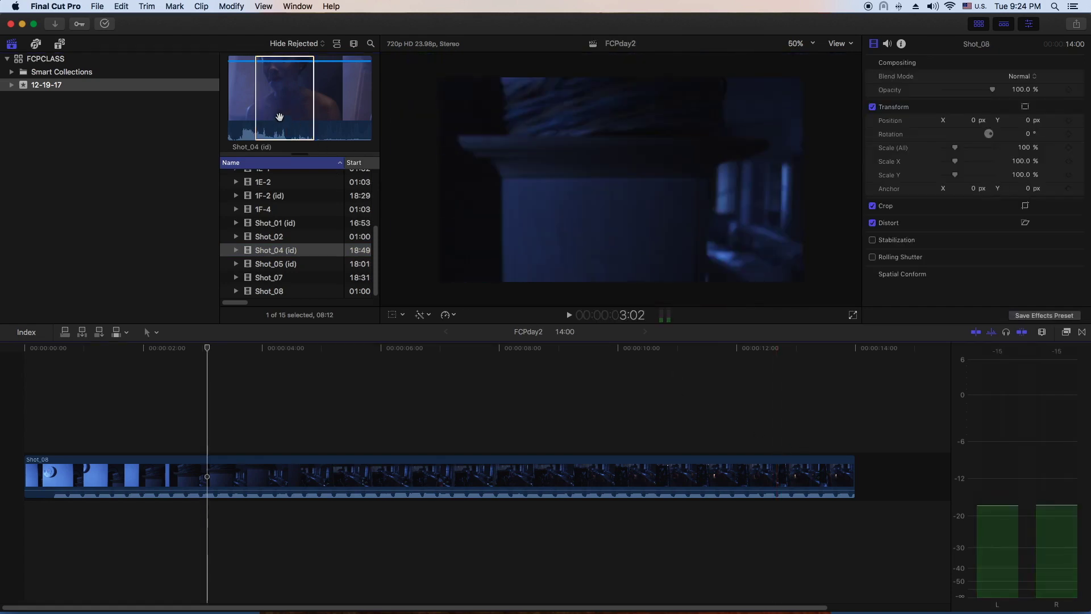
pyautogui.click(280, 116)
pyautogui.press('e')
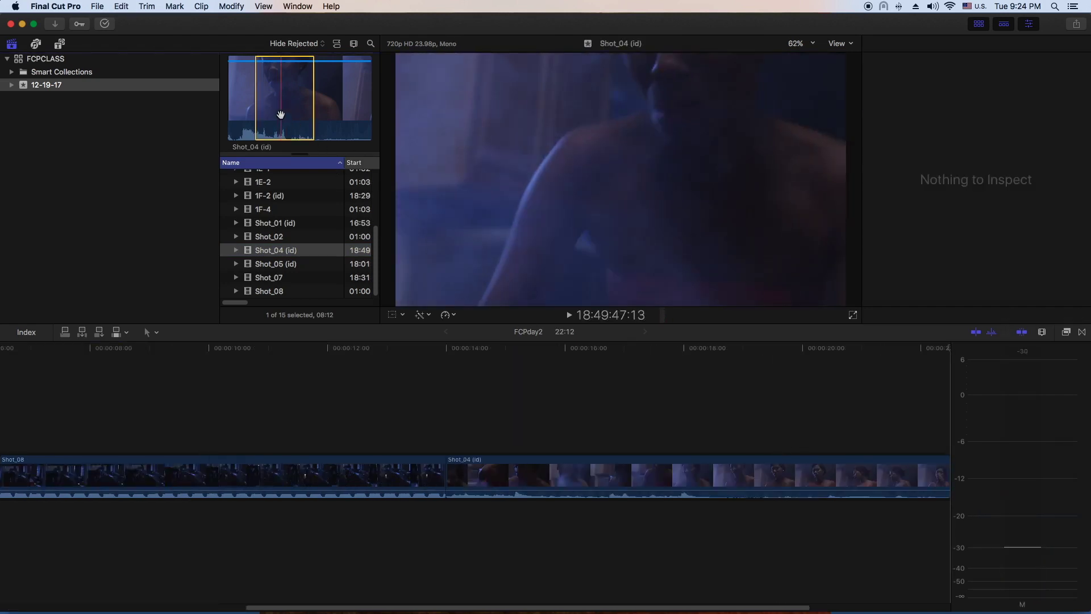
# - Fit the whole project in the timeline and play back the cut into Shot_04 (id) and the clip's closing seconds
pyautogui.press('space')
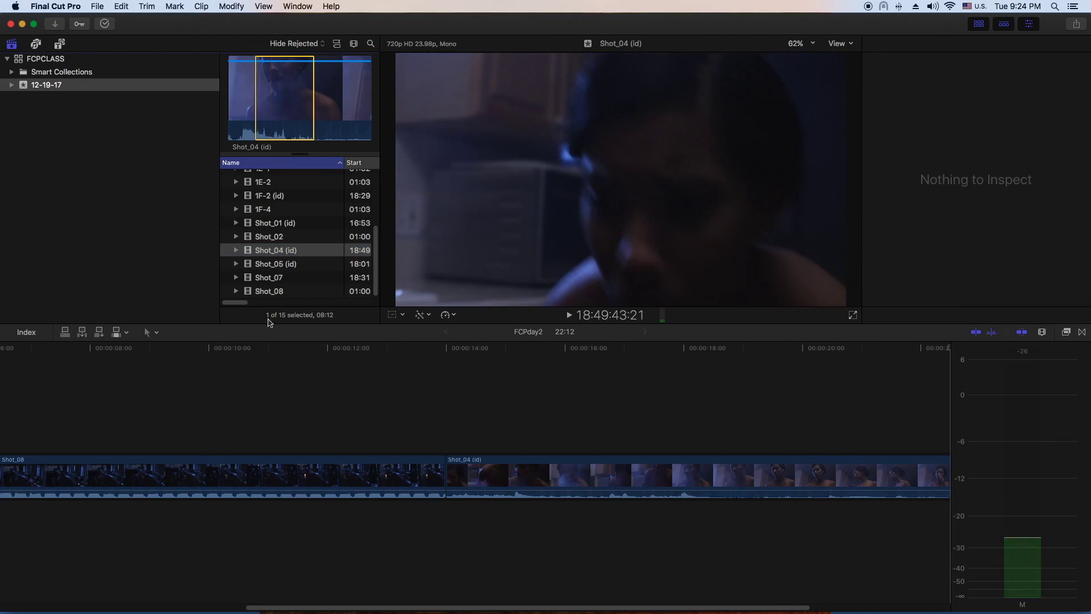
pyautogui.click(274, 349)
pyautogui.hotkey('shift', 'z')
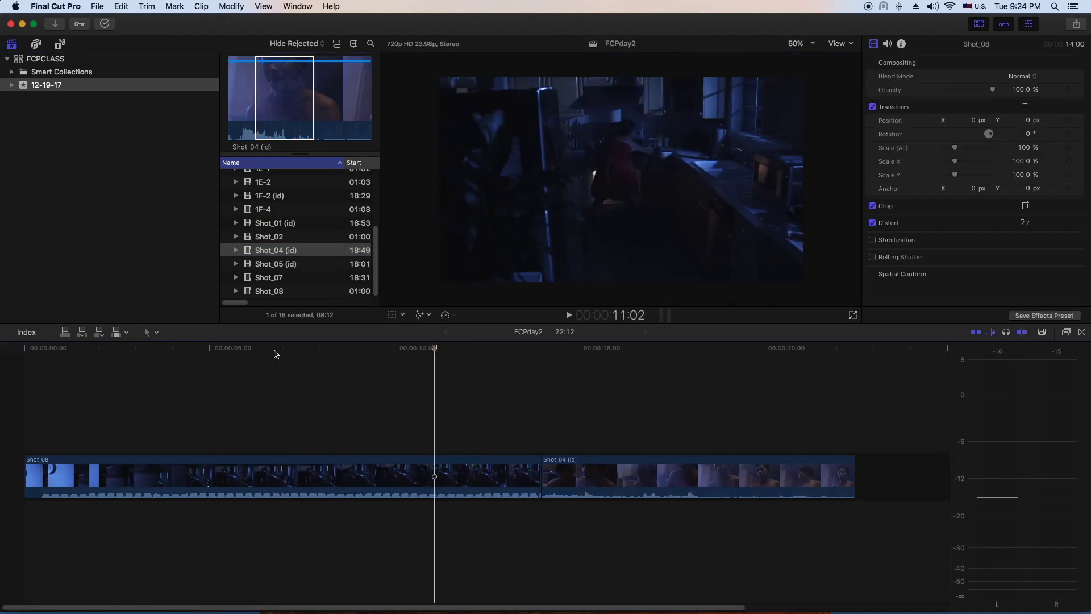
pyautogui.press('space')
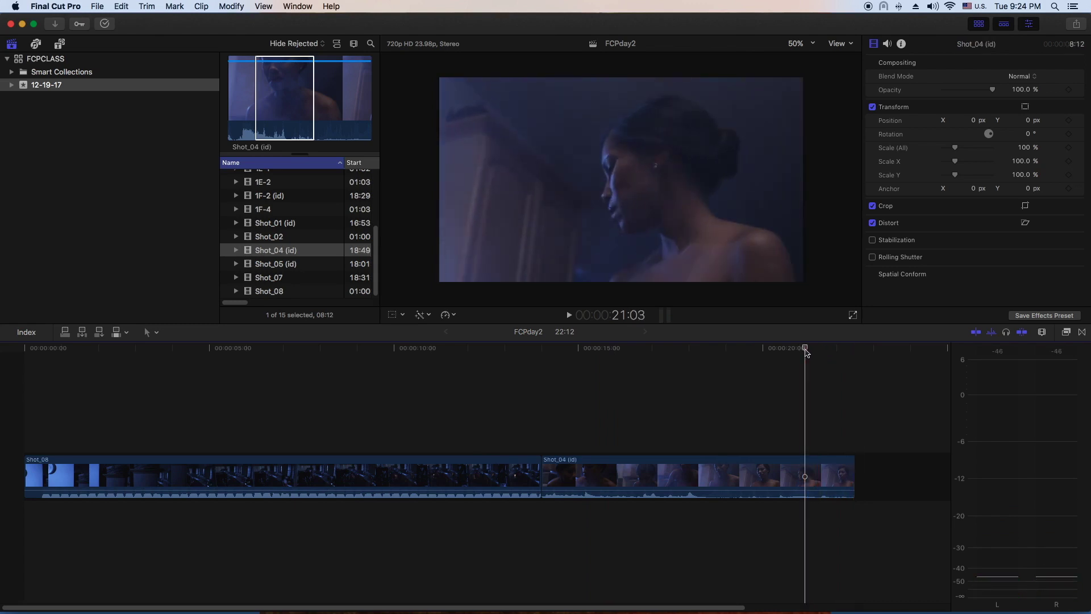
pyautogui.press('space')
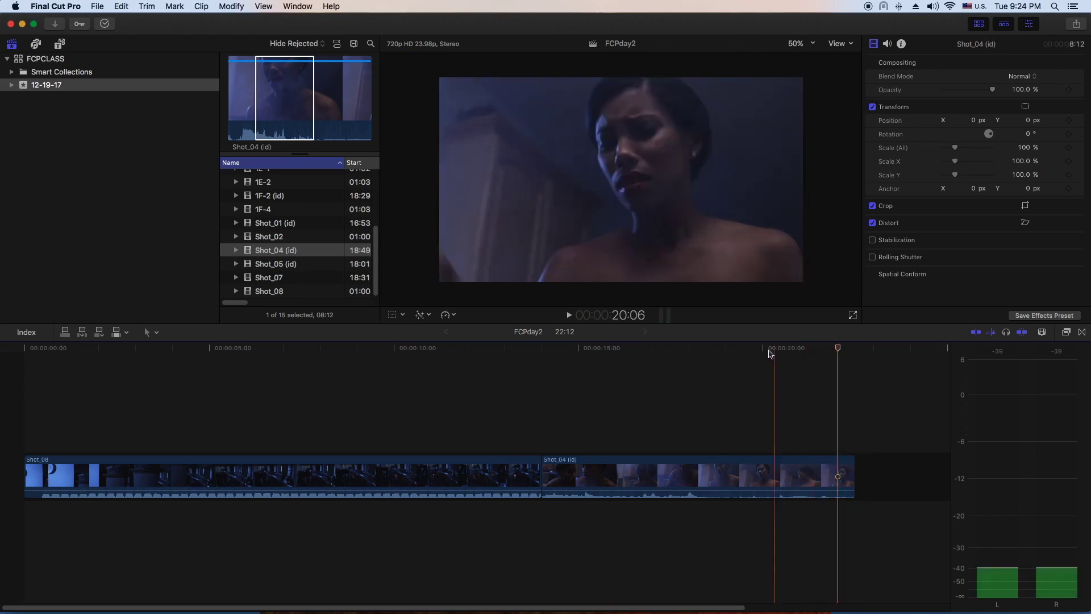
pyautogui.press('space')
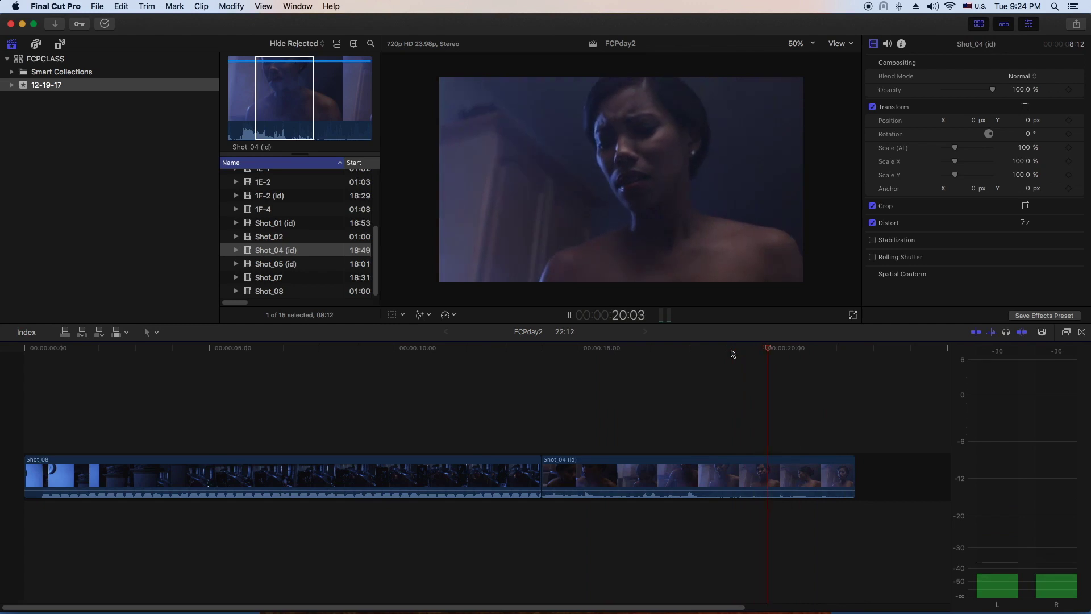
pyautogui.press('space')
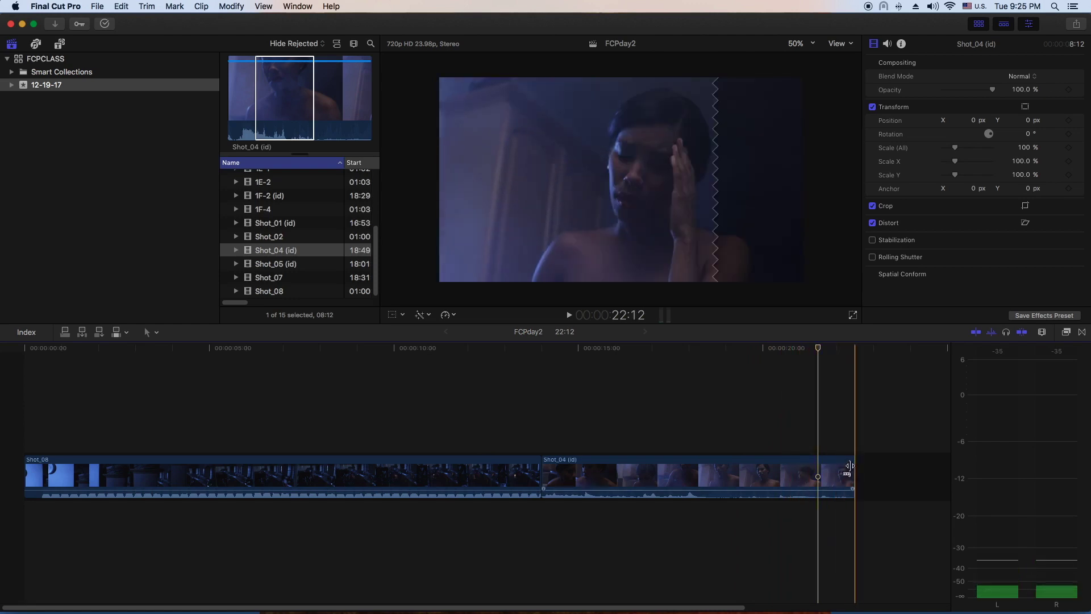
# - Trim the end of Shot_04 (id) to a clip duration of 7:12 in the precision editor and play around the edit point
pyautogui.moveTo(849, 466); pyautogui.dragTo(830, 469)
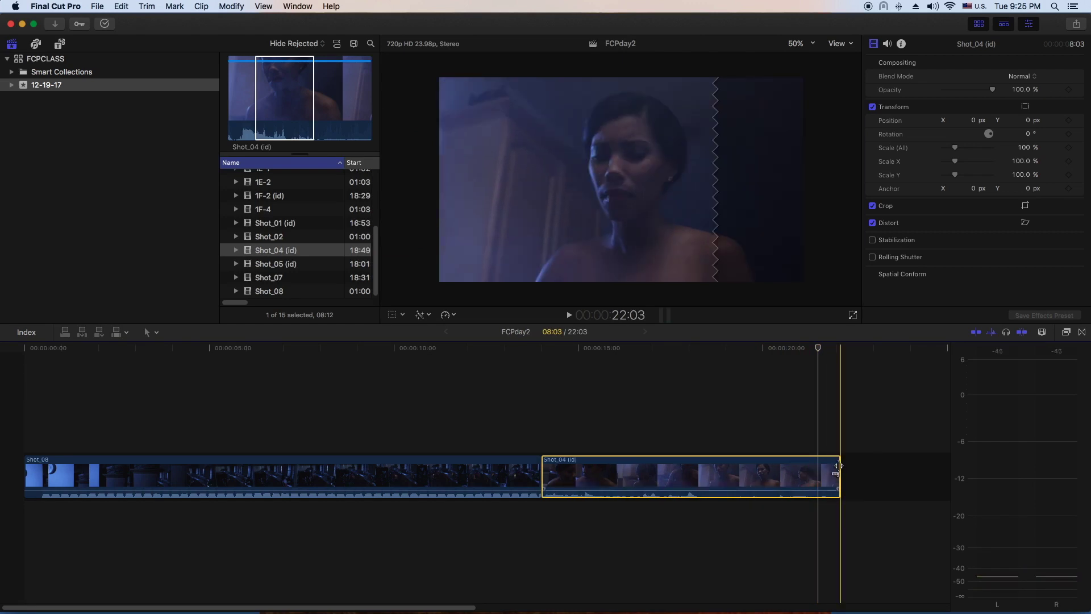
pyautogui.doubleClick(838, 466)
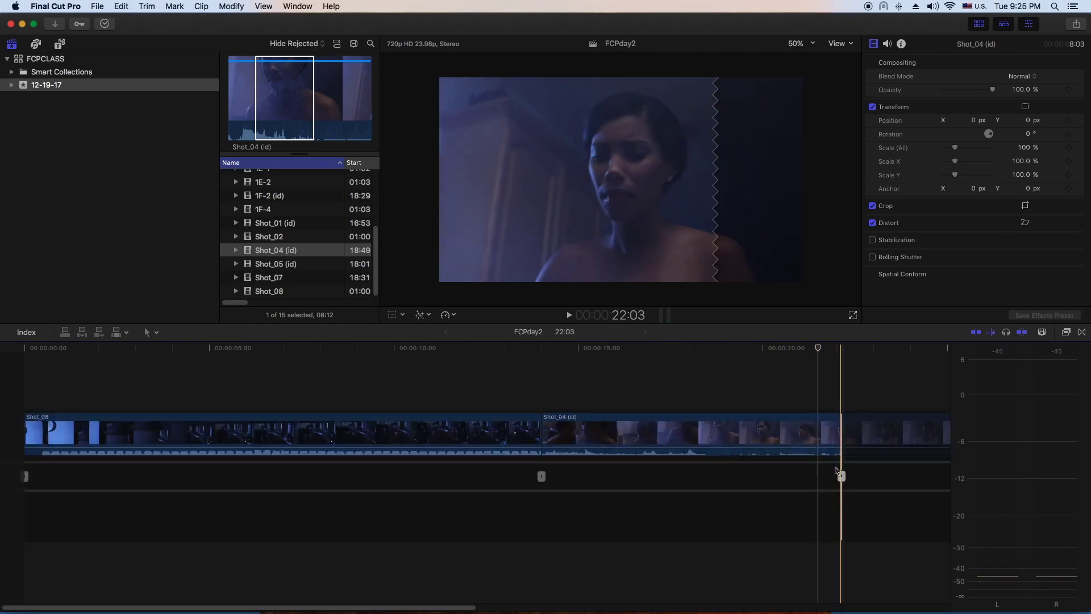
pyautogui.click(824, 438)
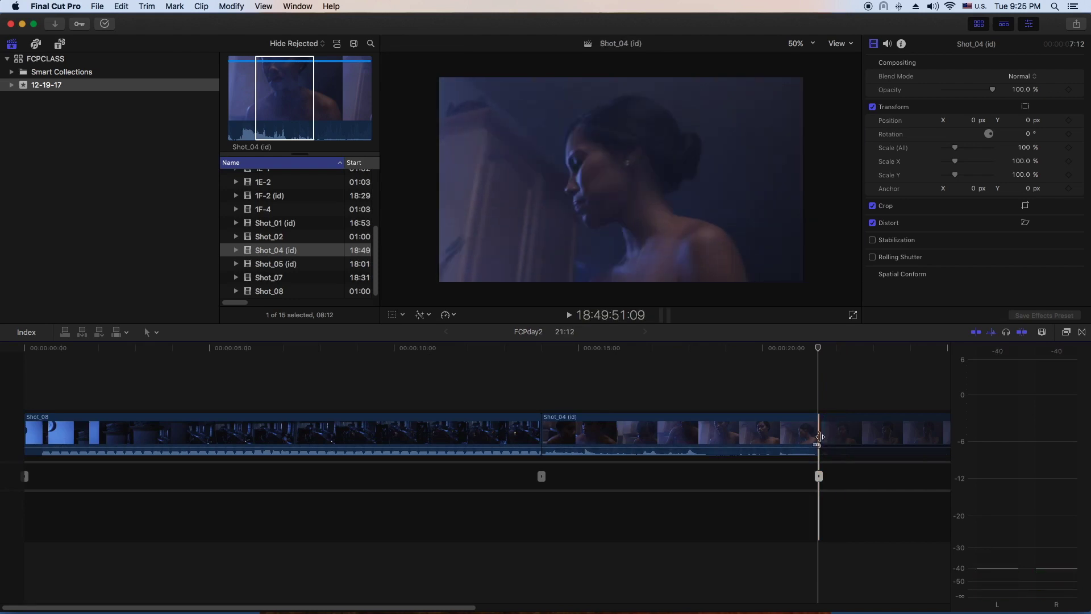
pyautogui.hotkey('shift', '/')
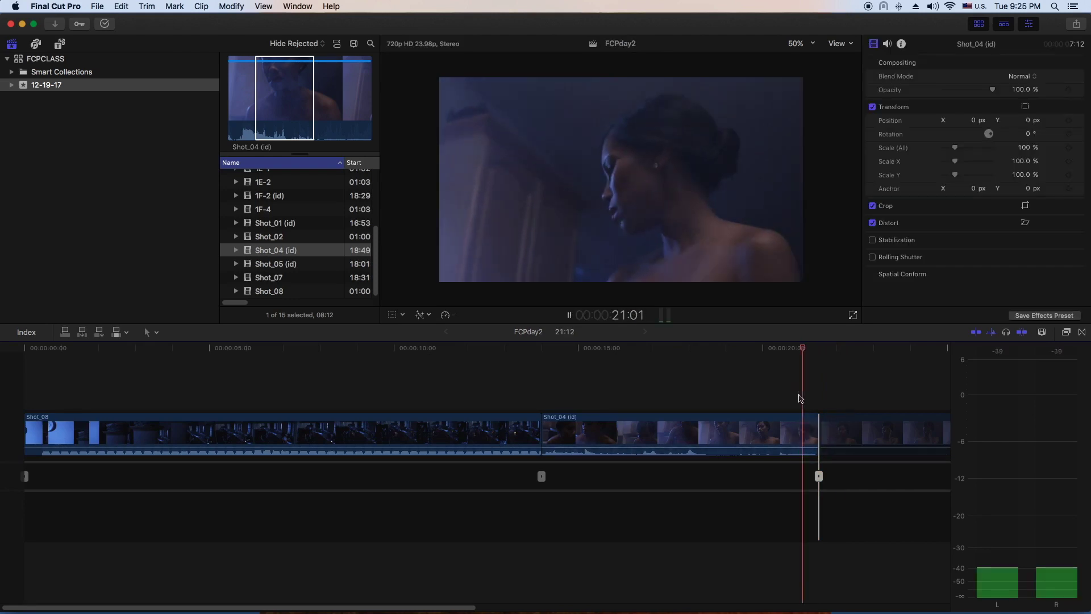
pyautogui.scroll(1, 801, 398)
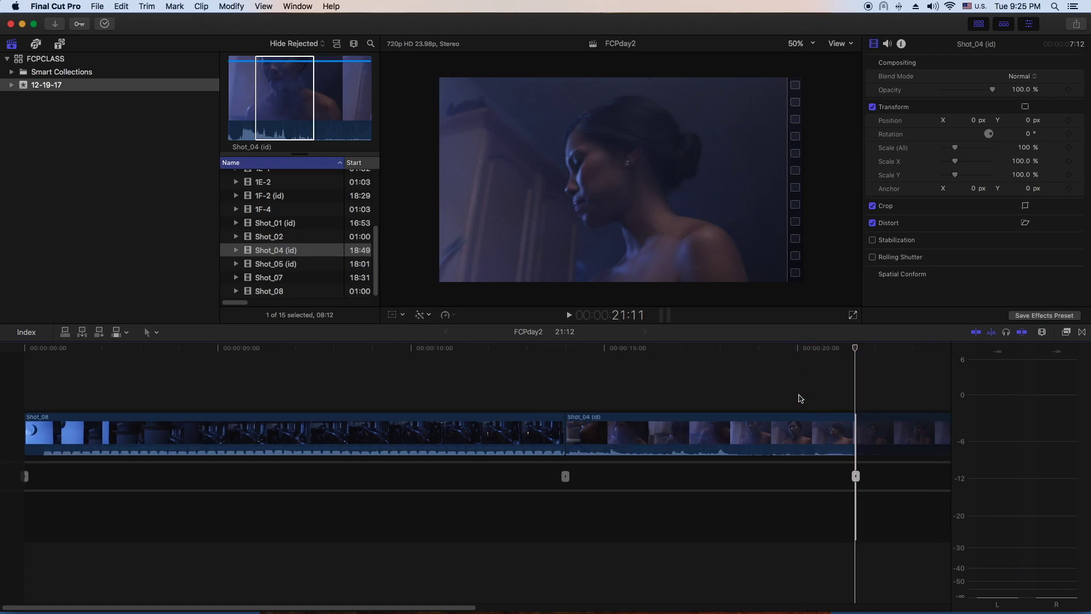
# - Extend the end of Shot_04 (id) by 15 frames to a clip duration of 8:03 and play the clip back
pyautogui.write('+15')
pyautogui.press('Return')
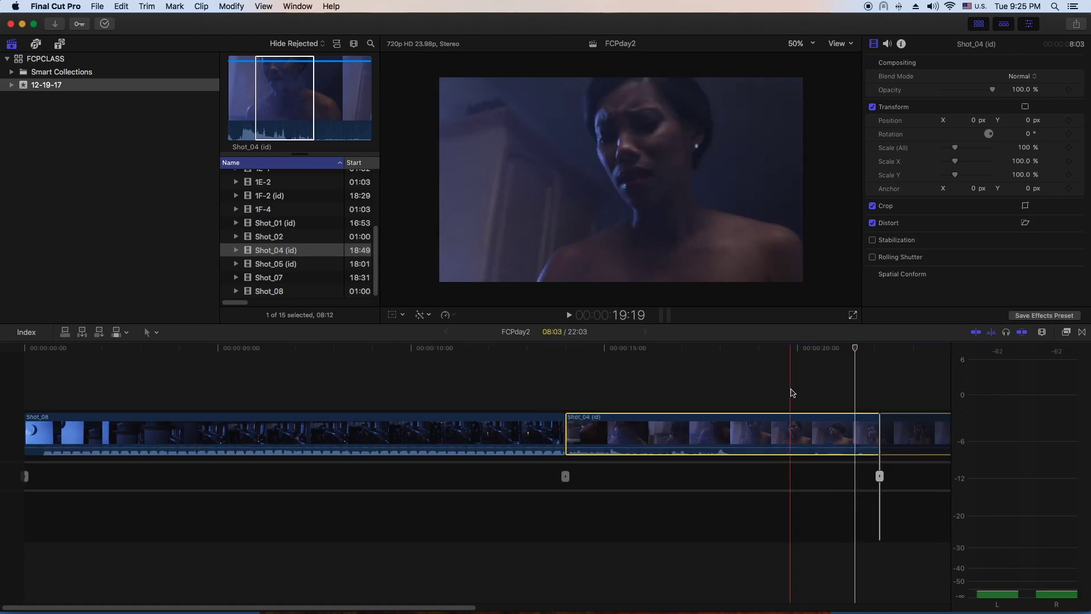
pyautogui.click(572, 392)
pyautogui.press('space')
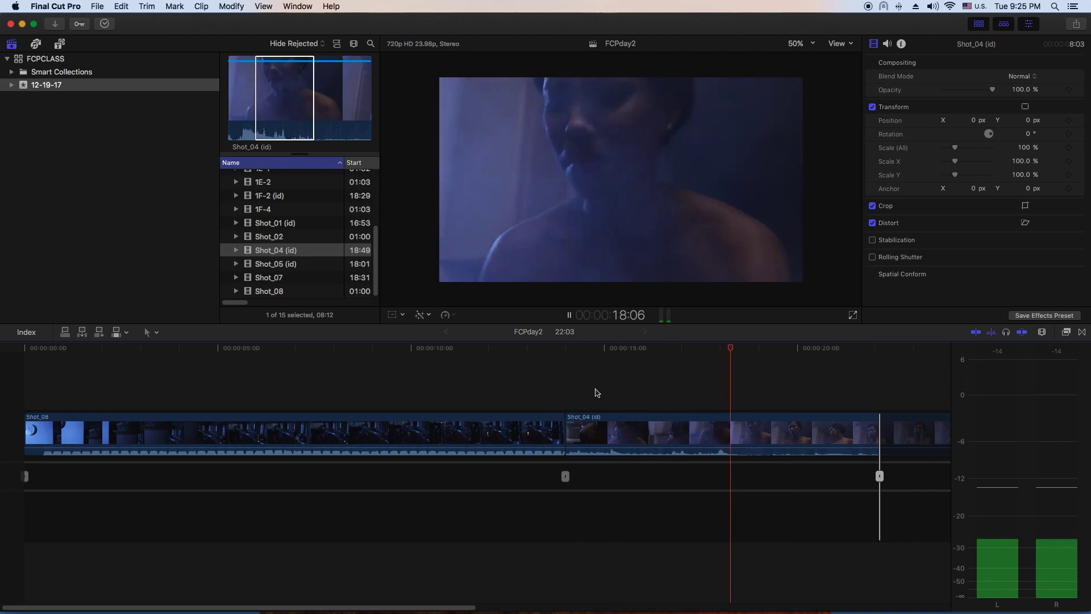
pyautogui.scroll(-1, 595, 392)
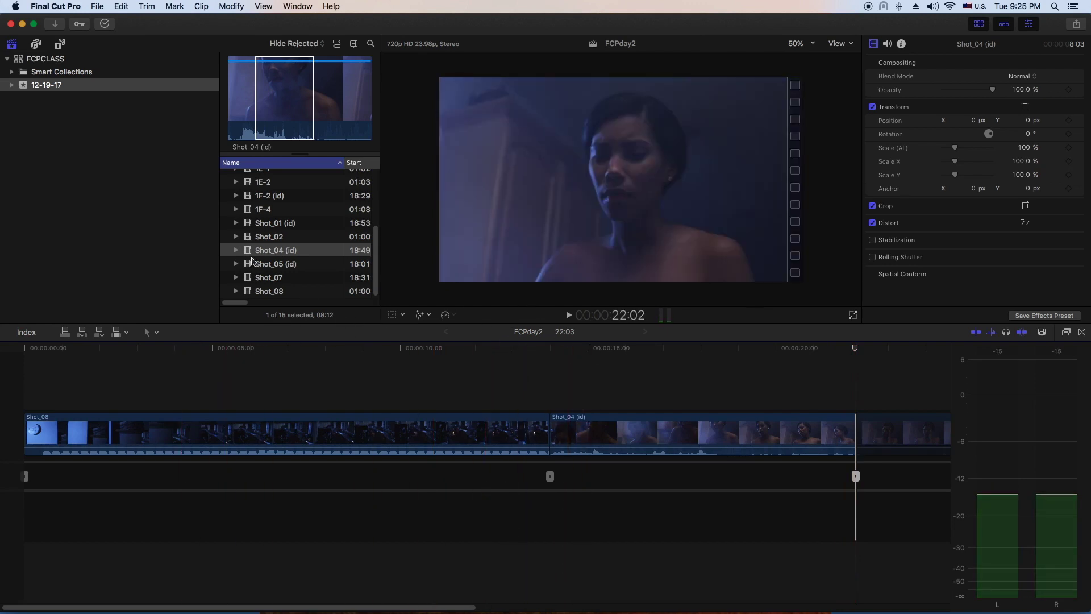
# - Look through Shot_05 (id), Shot_04 (id), Shot_02 and Shot_08 in the browser for the next piece of the scene
pyautogui.click(264, 265)
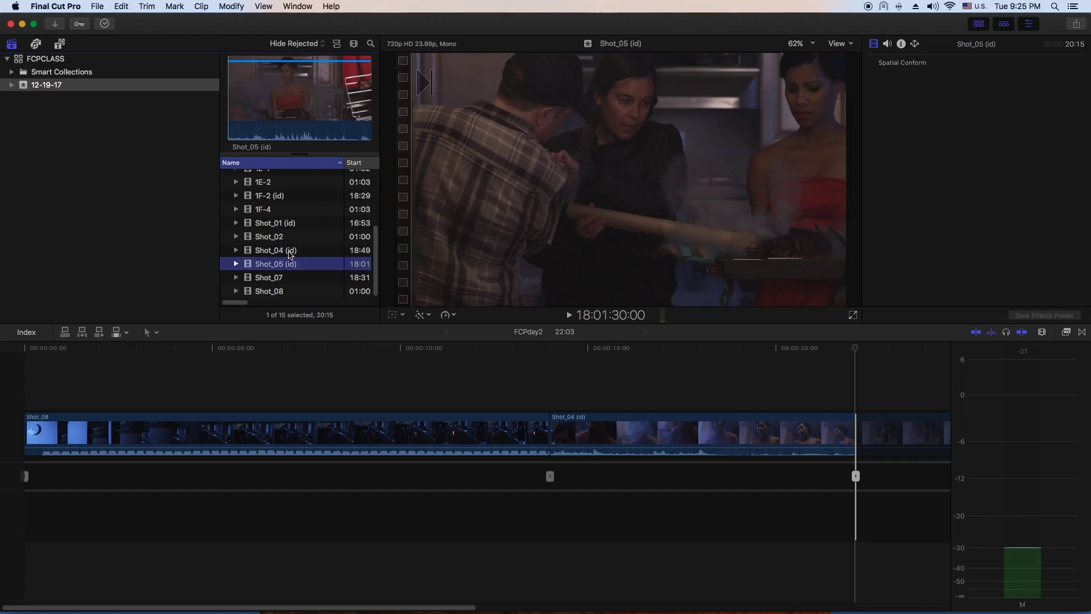
pyautogui.click(290, 254)
pyautogui.click(278, 133)
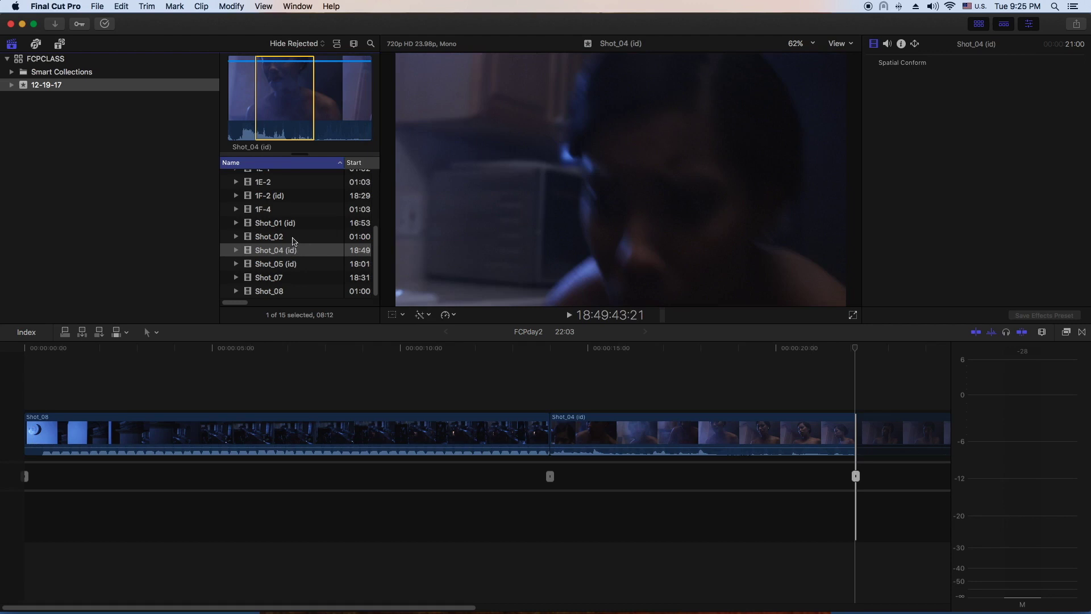
pyautogui.click(294, 241)
pyautogui.click(283, 292)
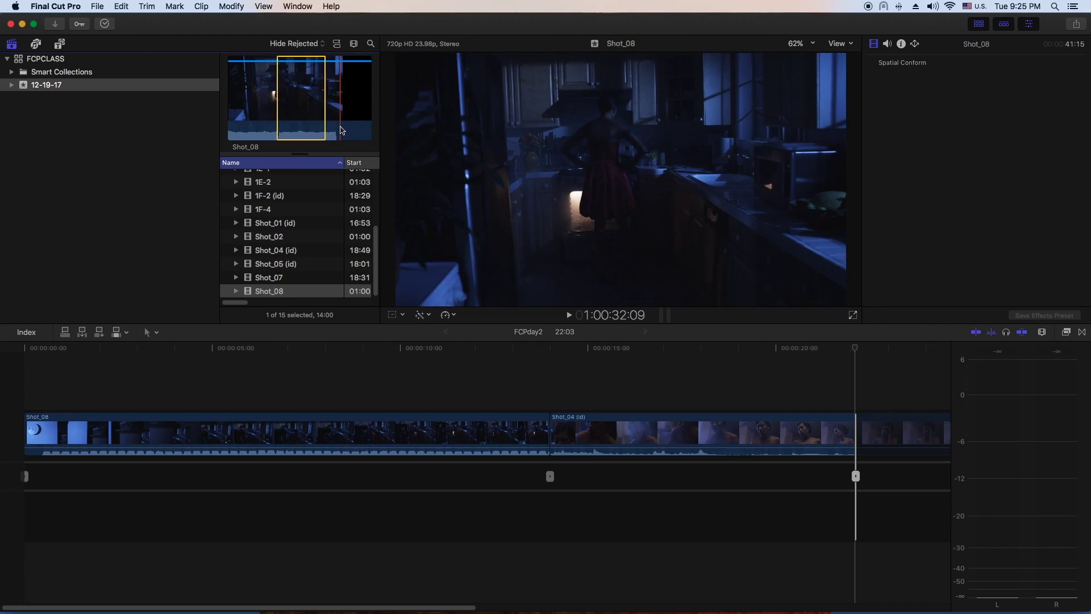
# - Mark a range of 7:08 near the end of Shot_08 and append it after Shot_04 (id) in the timeline
pyautogui.press('space')
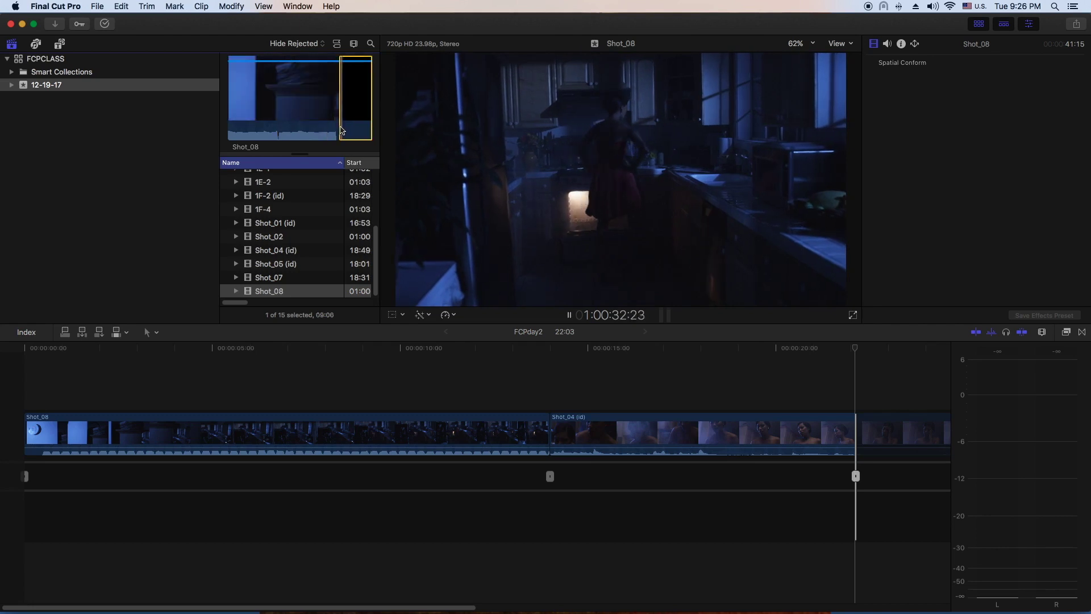
pyautogui.press('space')
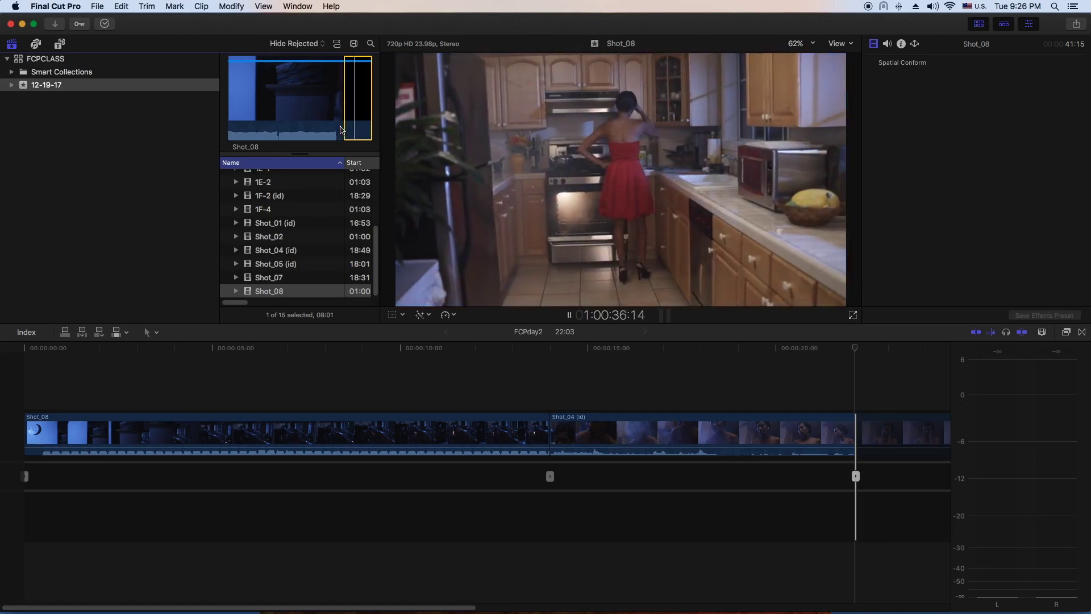
pyautogui.press('space')
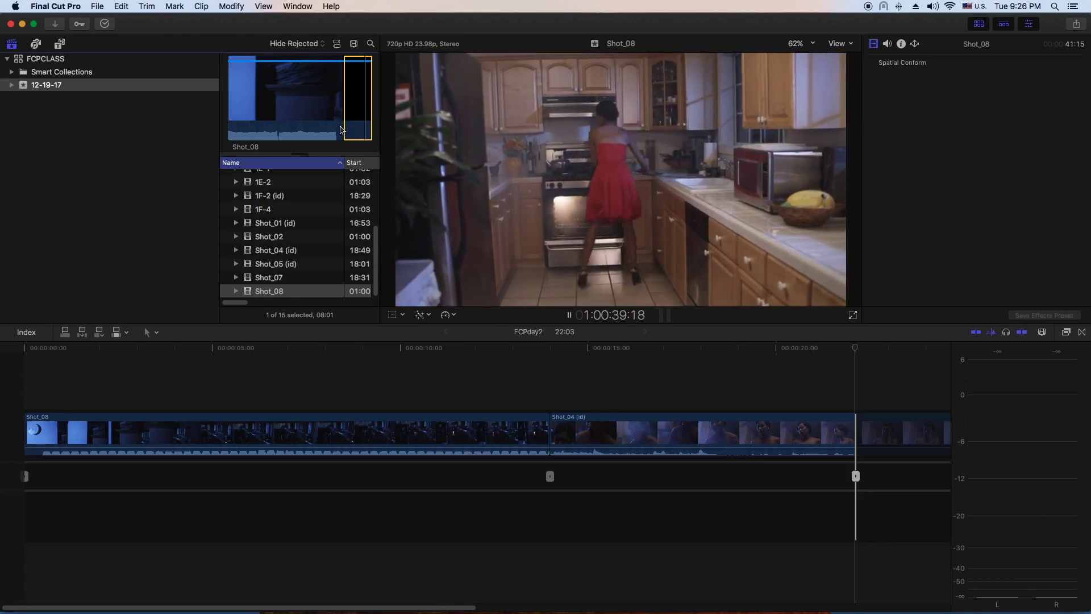
pyautogui.press('space')
pyautogui.press('space')
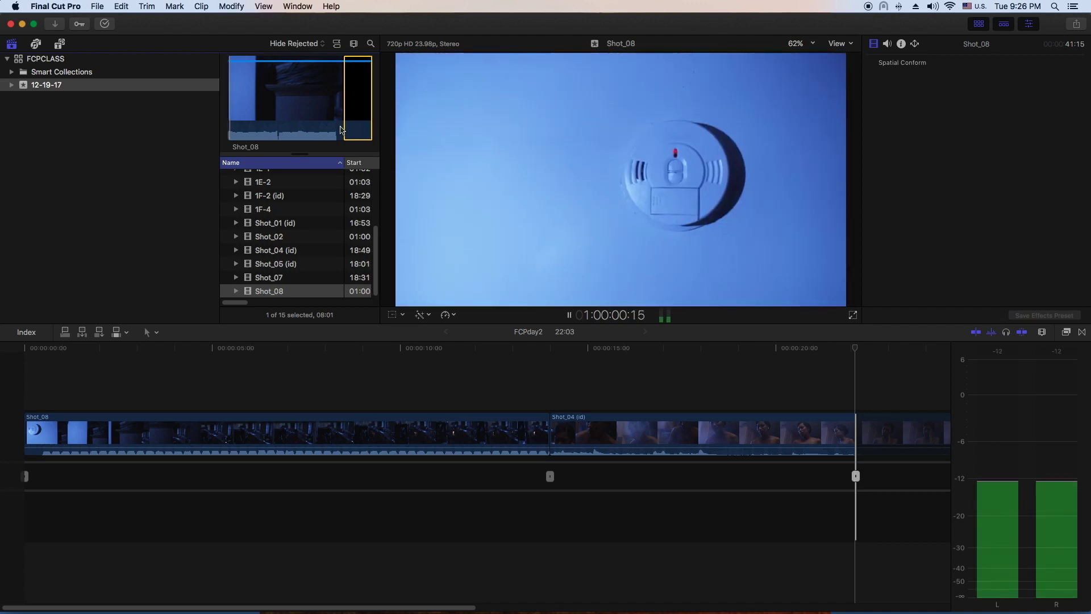
pyautogui.press('space')
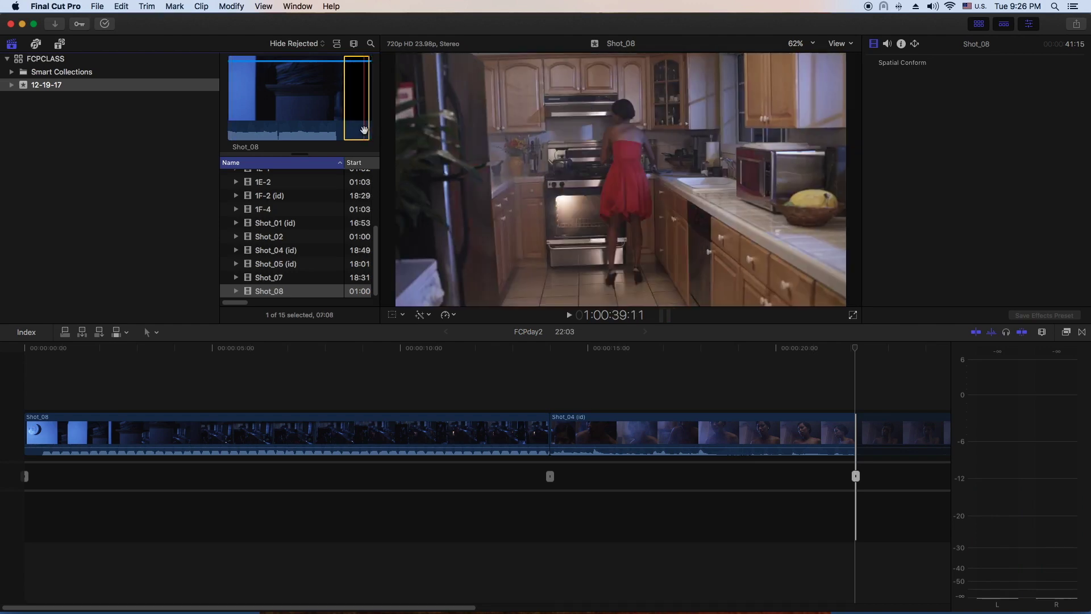
pyautogui.press('e')
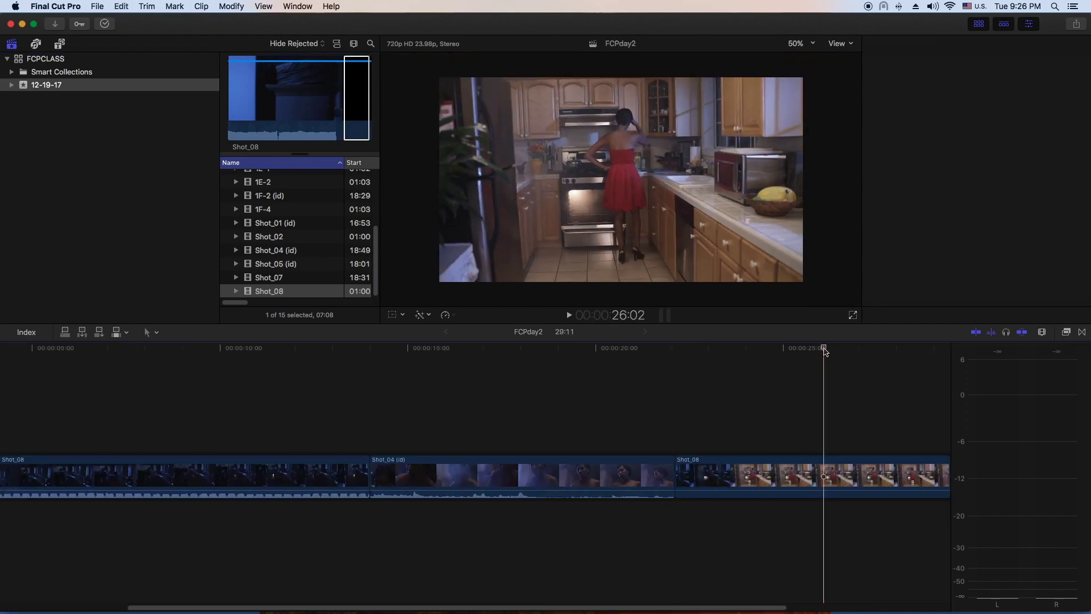
# - Fit the whole project in the timeline and examine the cut from Shot_04 (id) to the second Shot_08 clip by repeated playback
pyautogui.press('cmd+4')
pyautogui.press('space')
pyautogui.hotkey('shift', 'z')
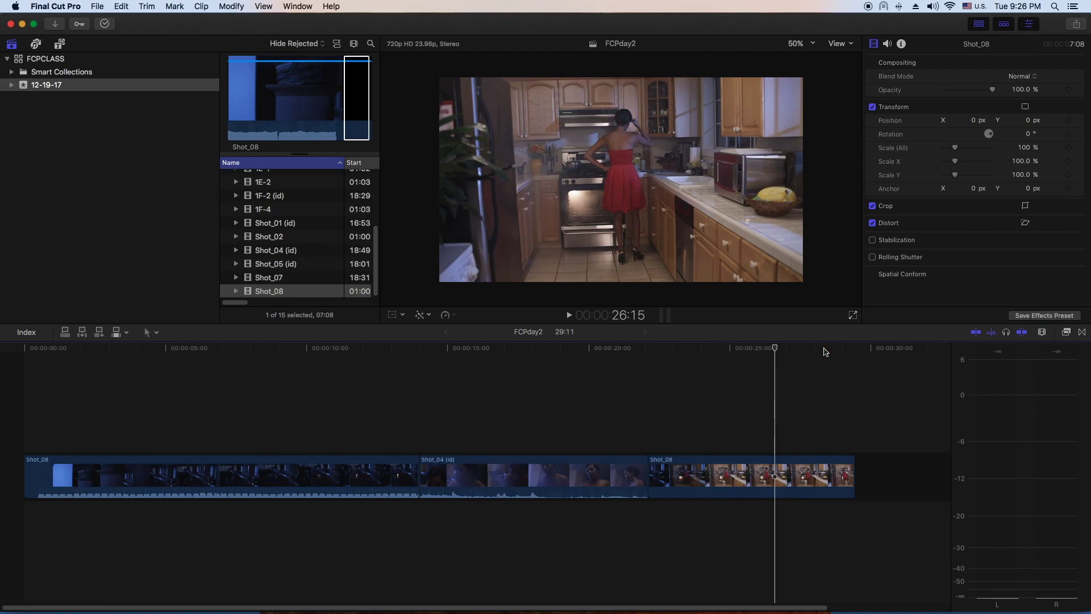
pyautogui.press('space')
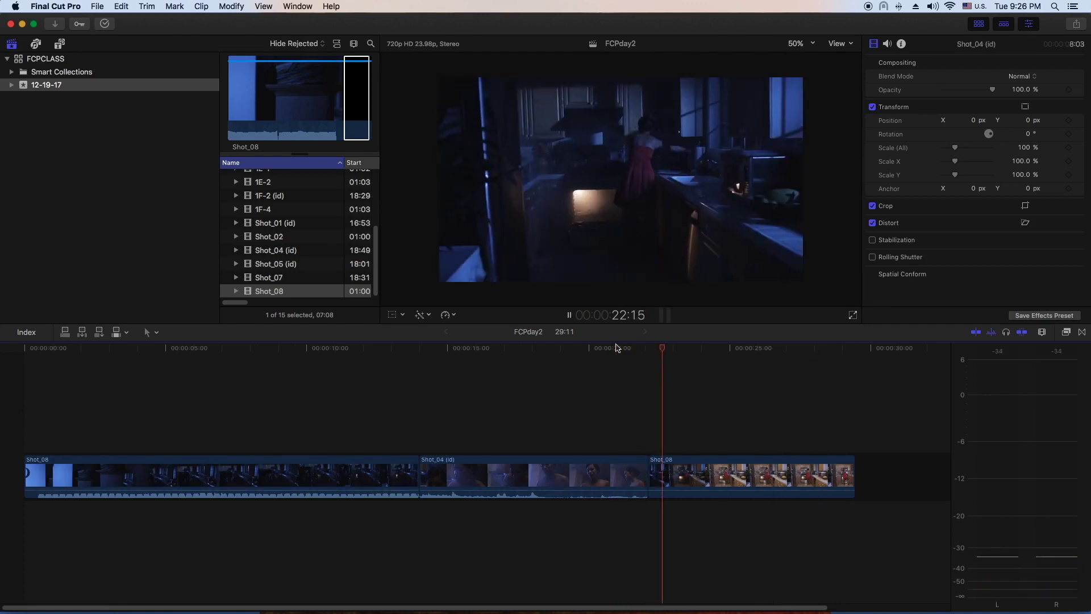
pyautogui.click(597, 349)
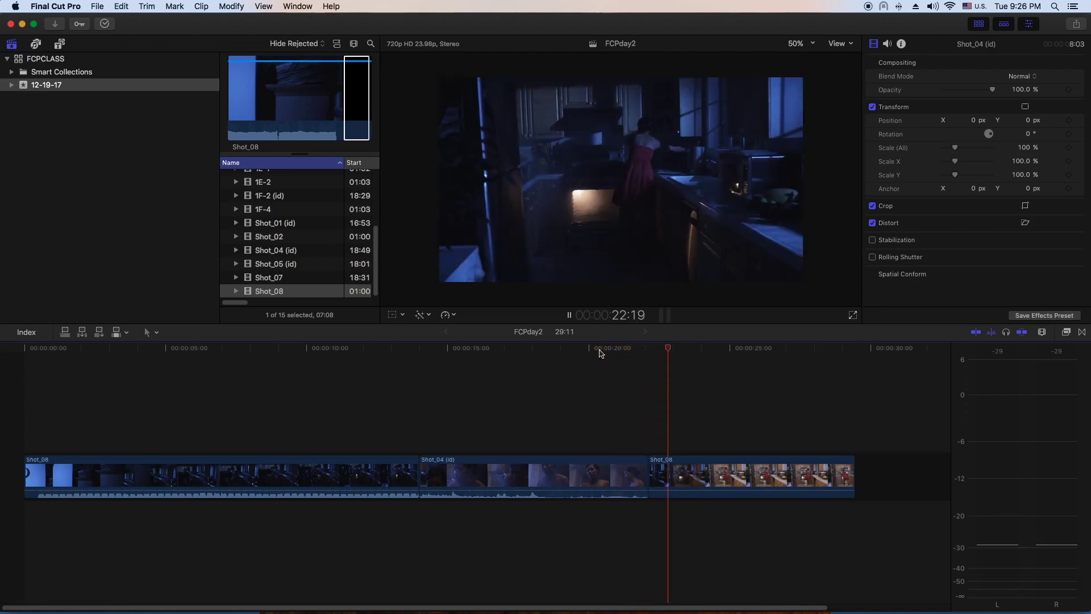
pyautogui.click(571, 351)
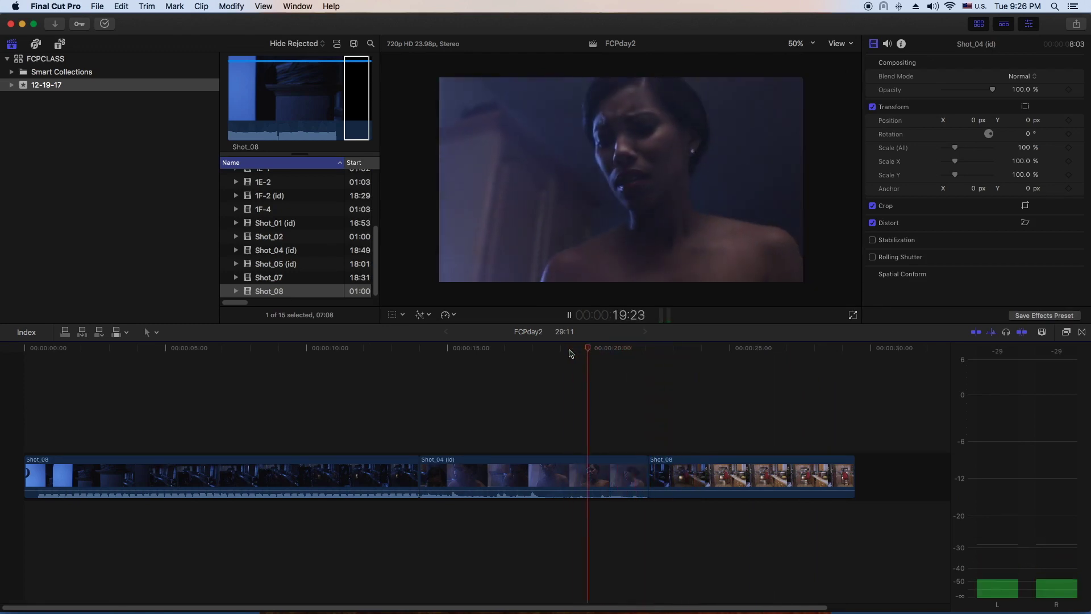
pyautogui.press('space')
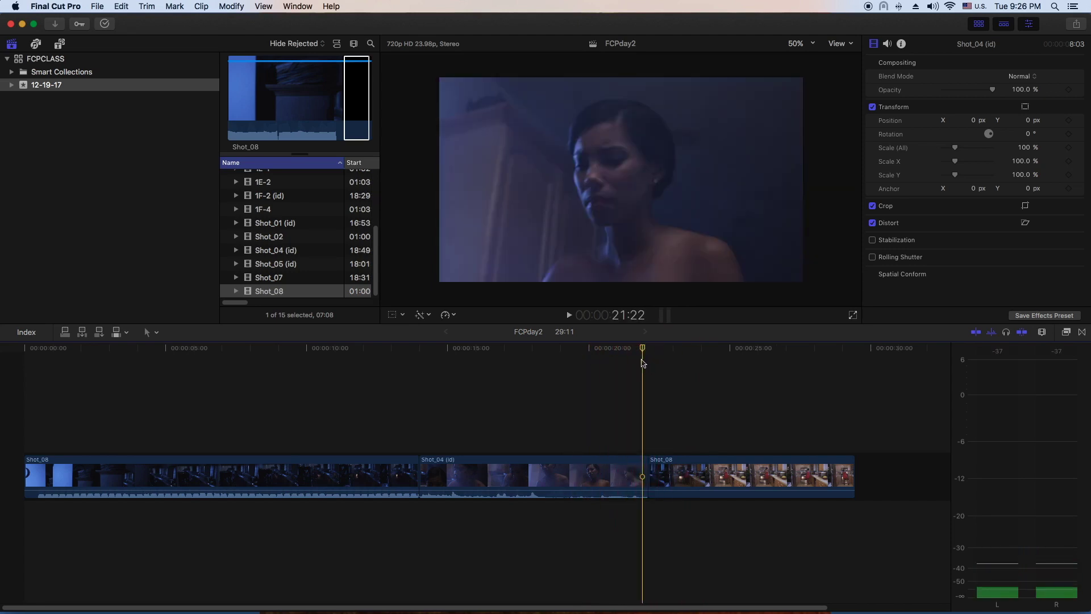
pyautogui.click(660, 352)
pyautogui.moveTo(659, 354); pyautogui.dragTo(648, 357)
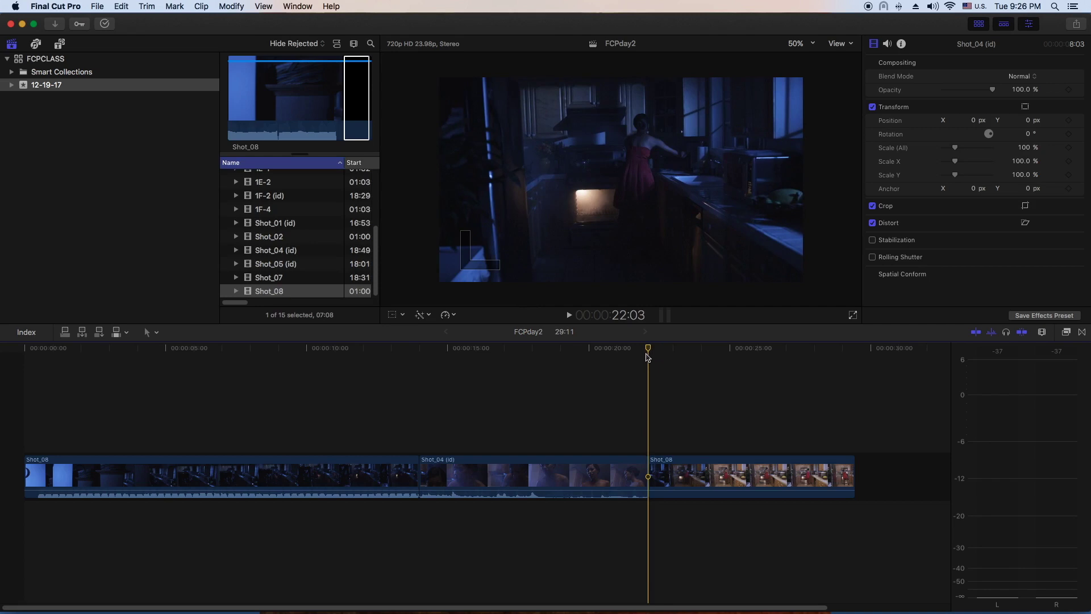
pyautogui.press('space')
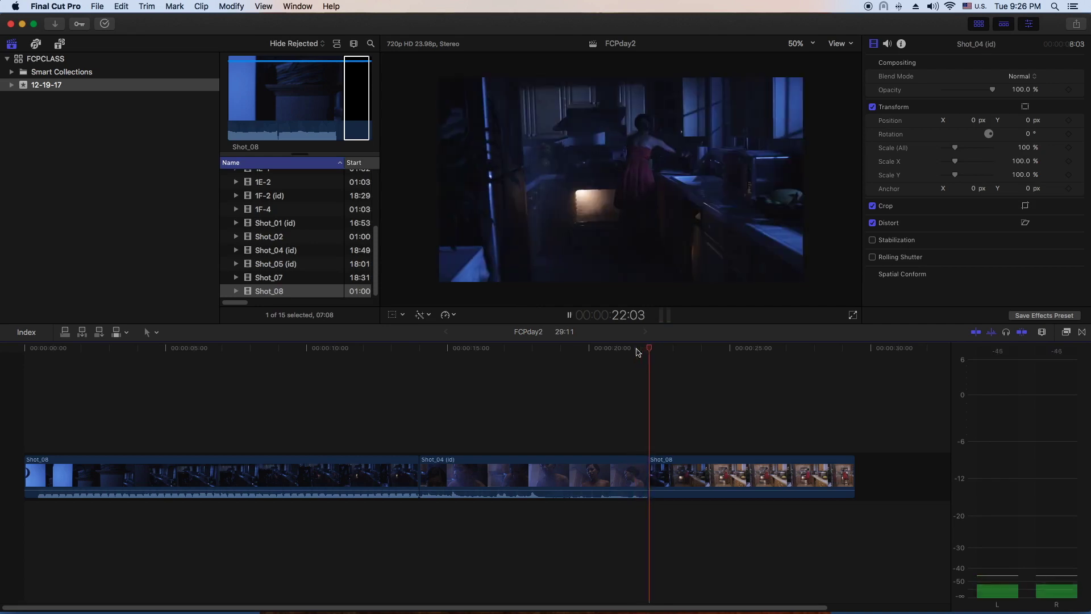
# - Play the first Shot_08 clip to about 7:14 and connect a Basic Title above it starting at that point
pyautogui.press('space')
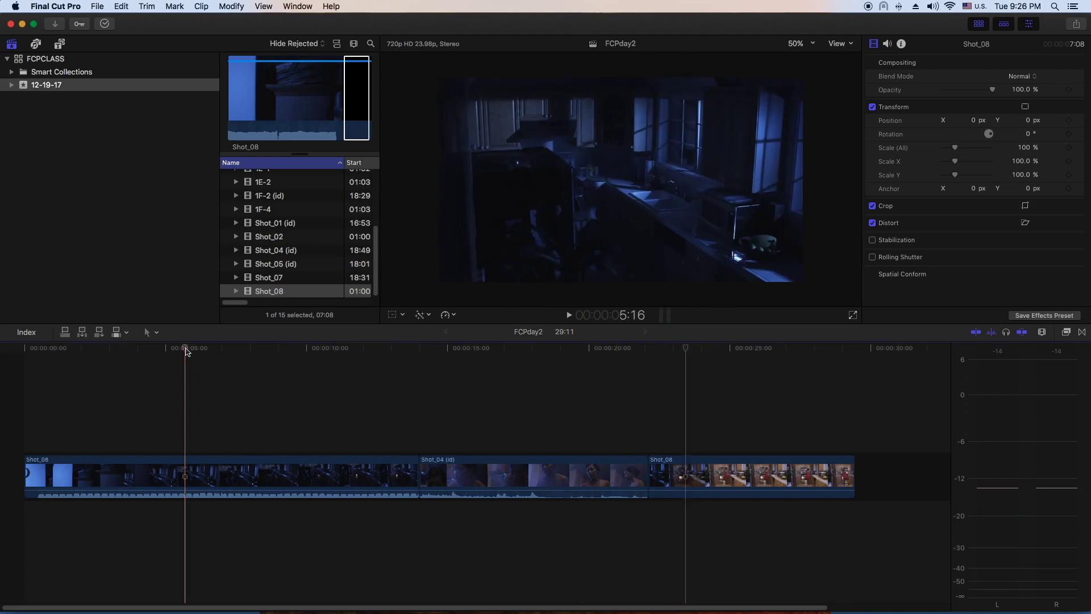
pyautogui.press('space')
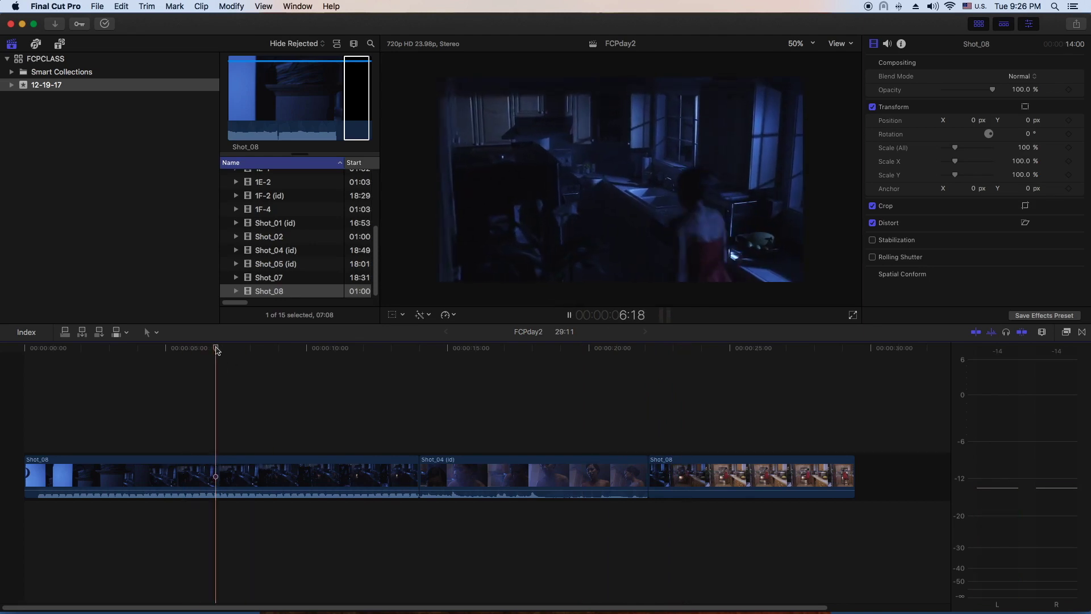
pyautogui.press('space')
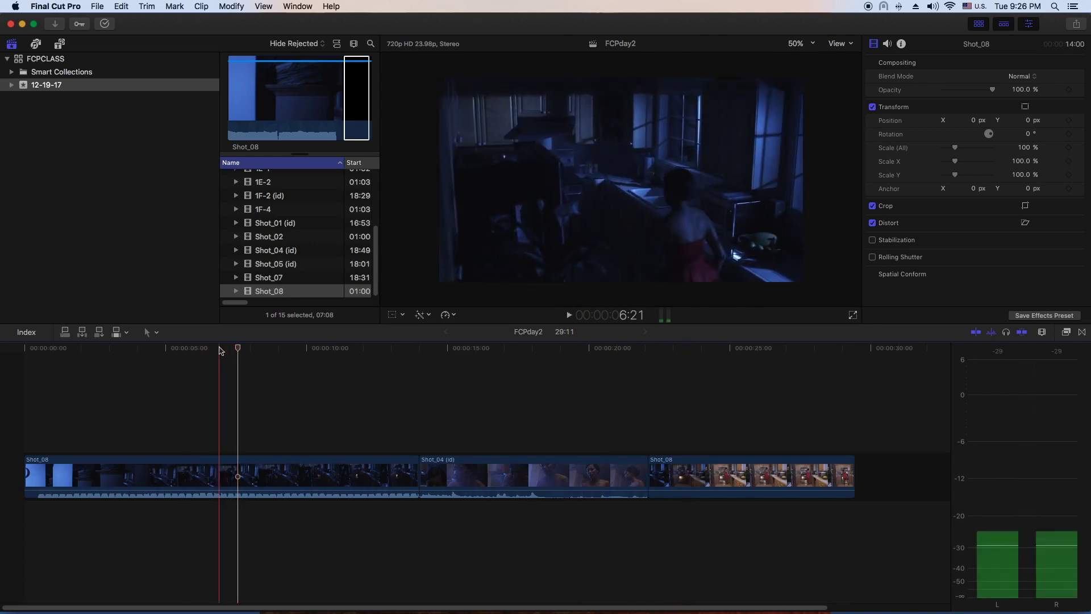
pyautogui.click(60, 44)
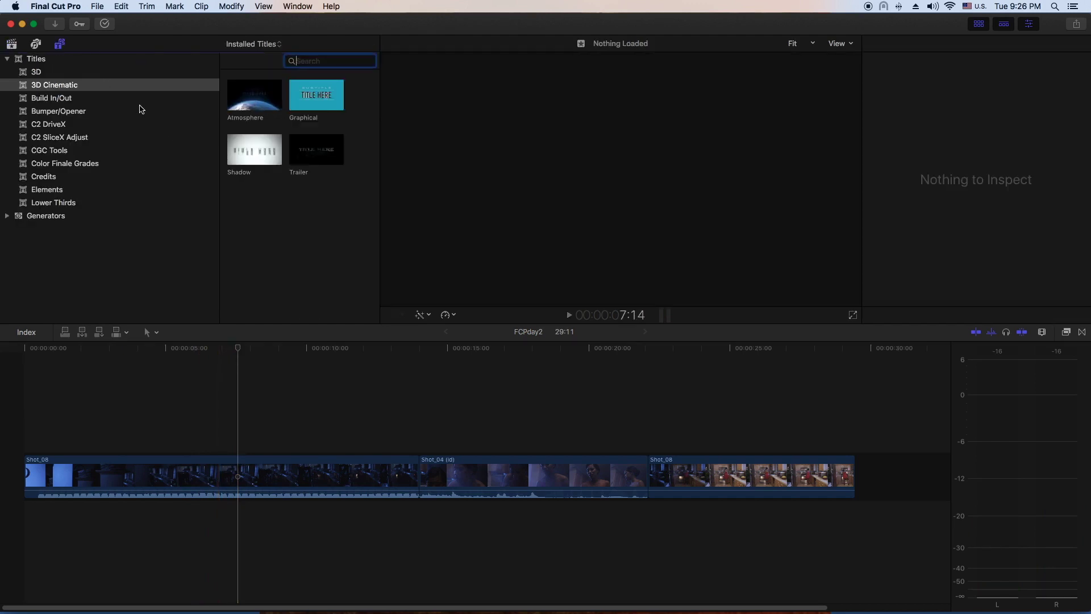
pyautogui.click(37, 59)
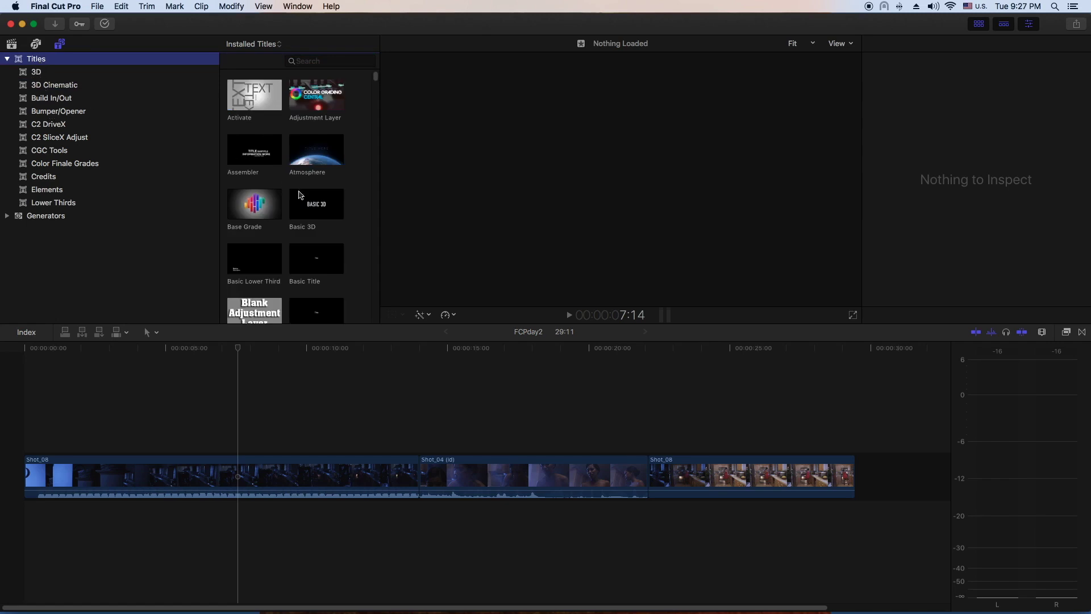
pyautogui.click(320, 260)
pyautogui.moveTo(314, 264); pyautogui.dragTo(256, 448)
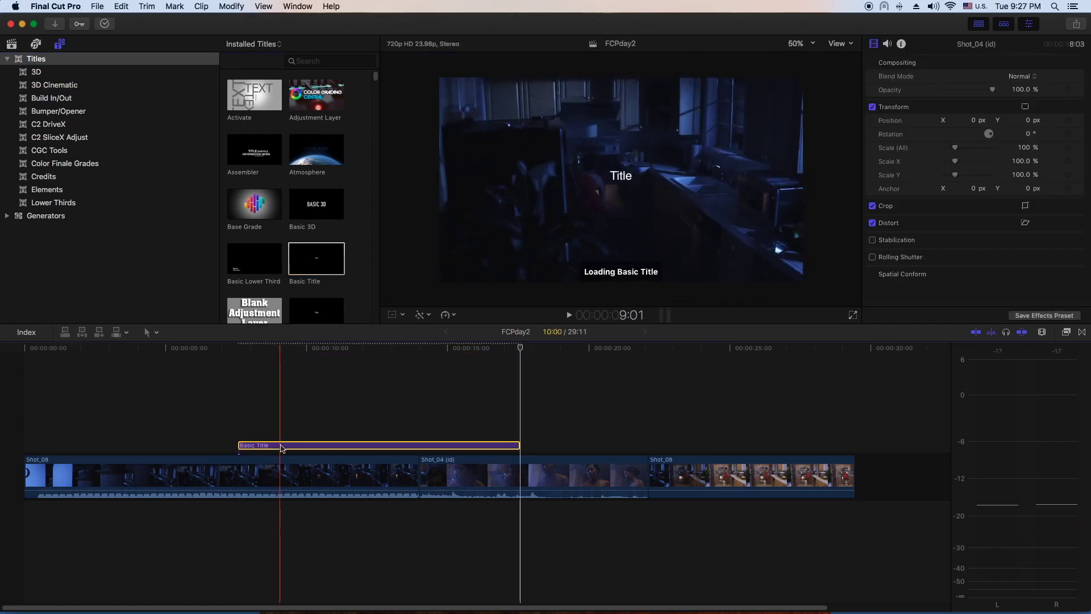
# - Open the placeholder text of the Basic Title for editing and switch the keyboard input source to Monlam Bod-yig v3.00
pyautogui.doubleClick(625, 178)
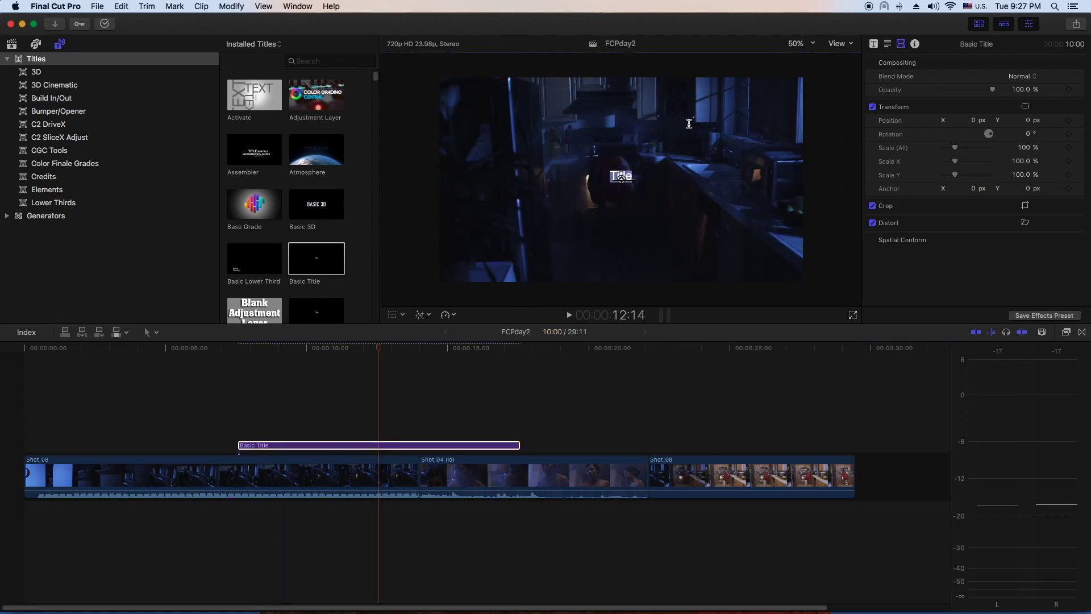
pyautogui.click(970, 7)
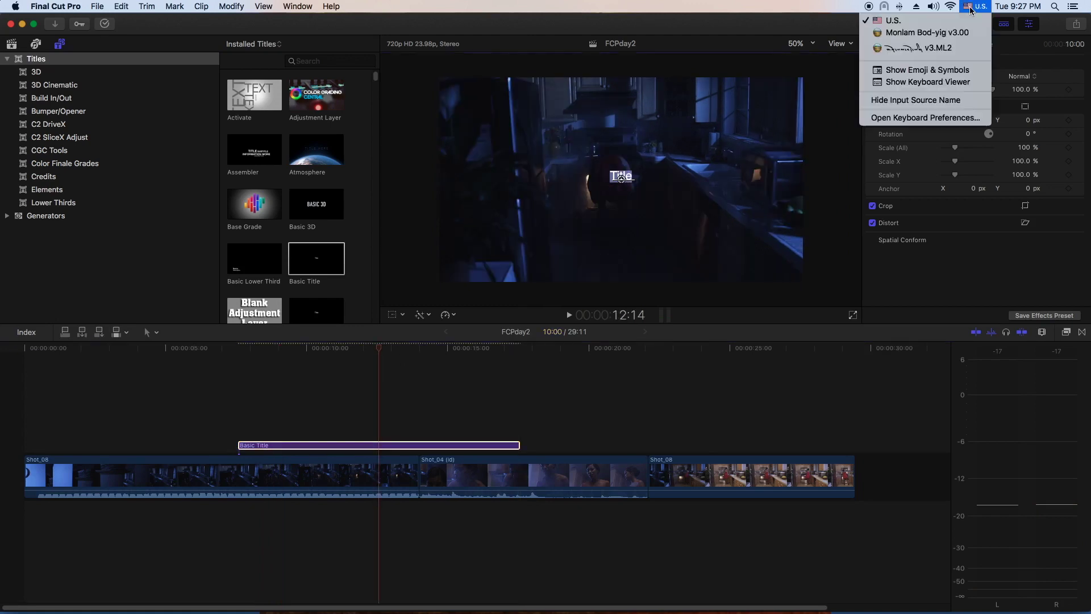
pyautogui.click(960, 35)
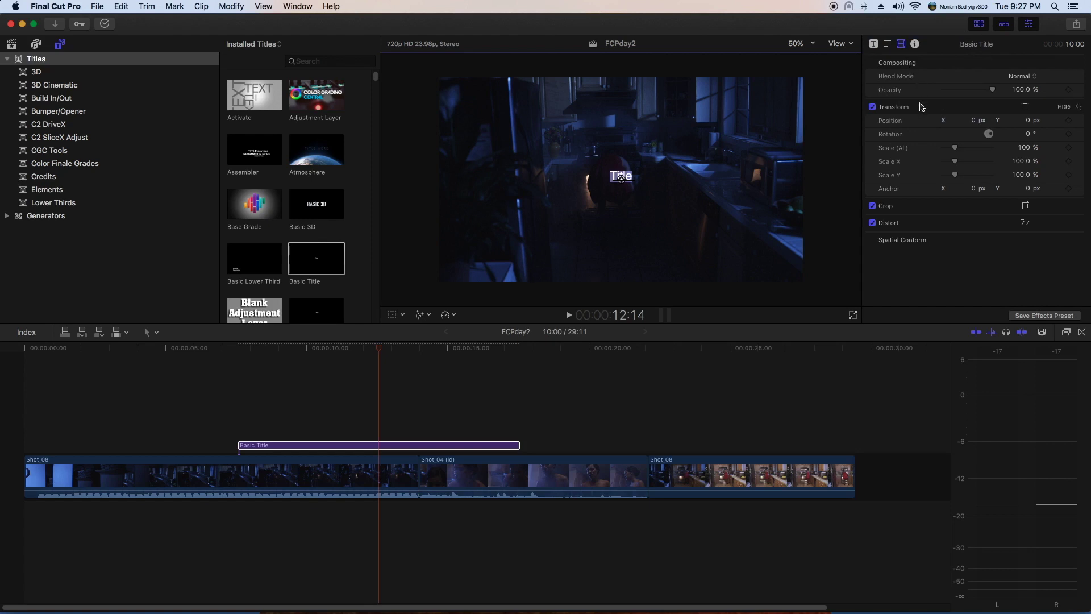
# - Set the Basic Title's font to Qomolangma-Drutsa and its size to 103, and play it briefly over the footage
pyautogui.click(888, 45)
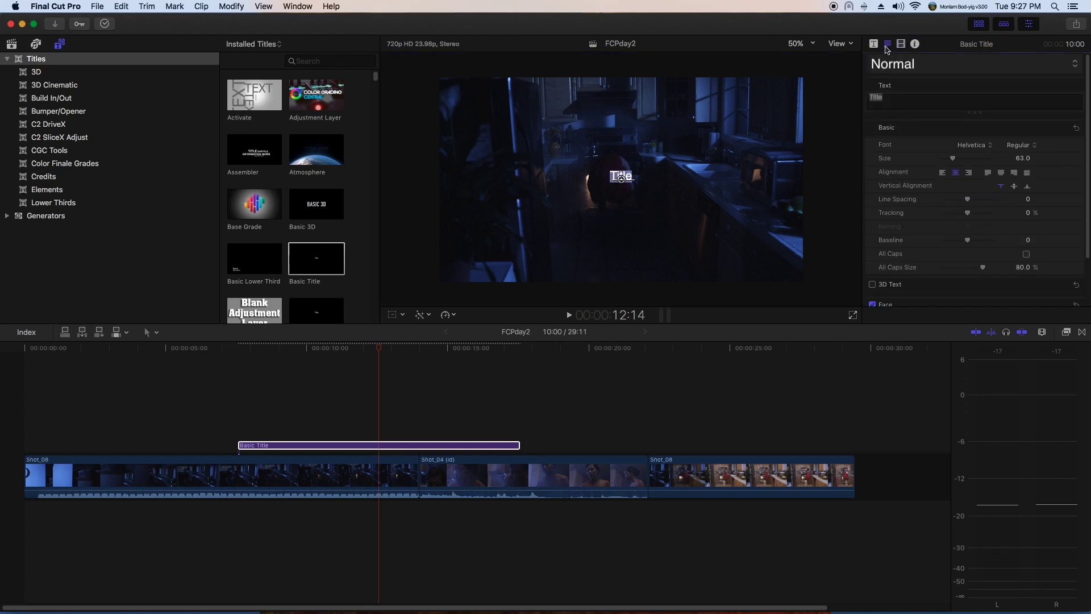
pyautogui.click(991, 146)
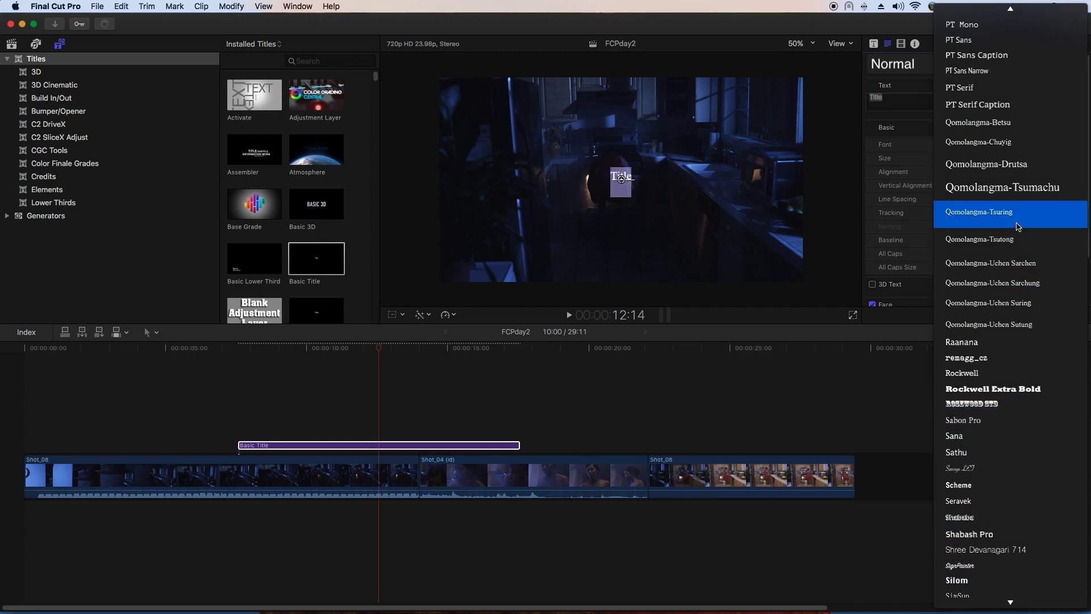
pyautogui.click(987, 164)
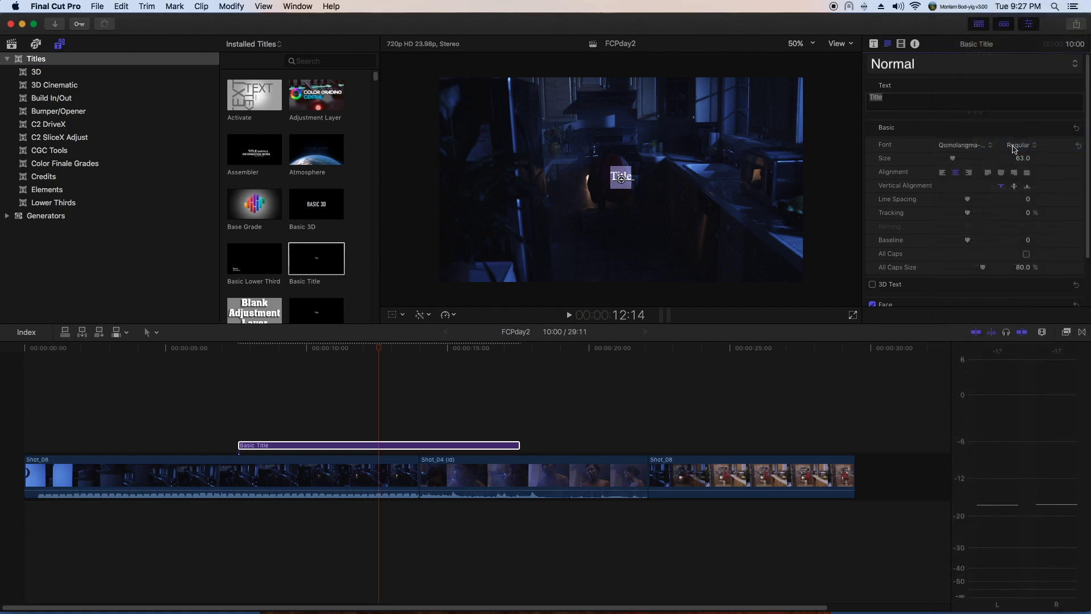
pyautogui.moveTo(955, 158); pyautogui.dragTo(960, 159)
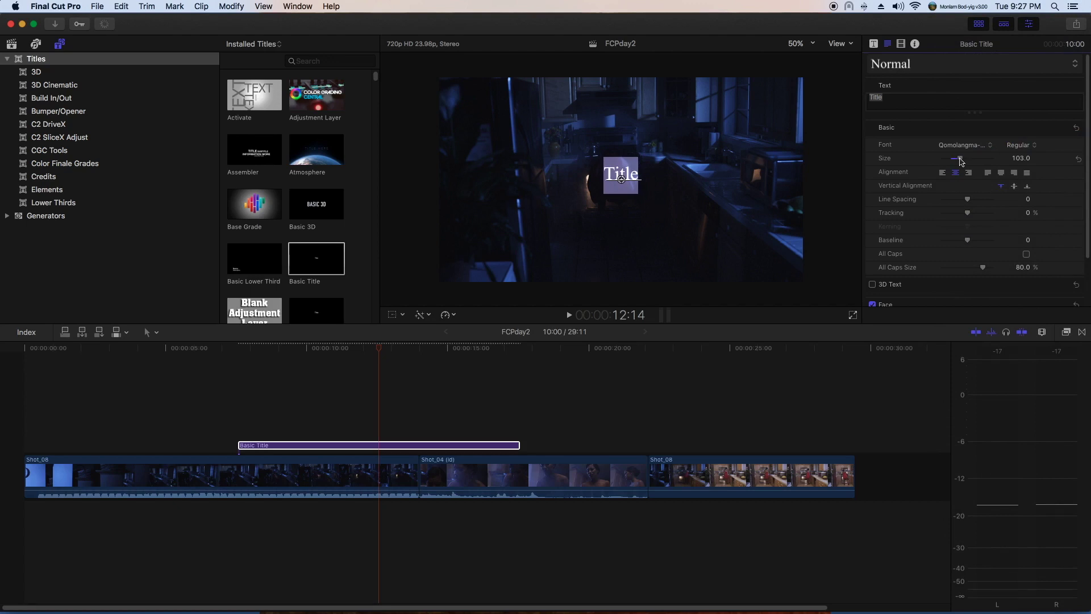
pyautogui.press('space')
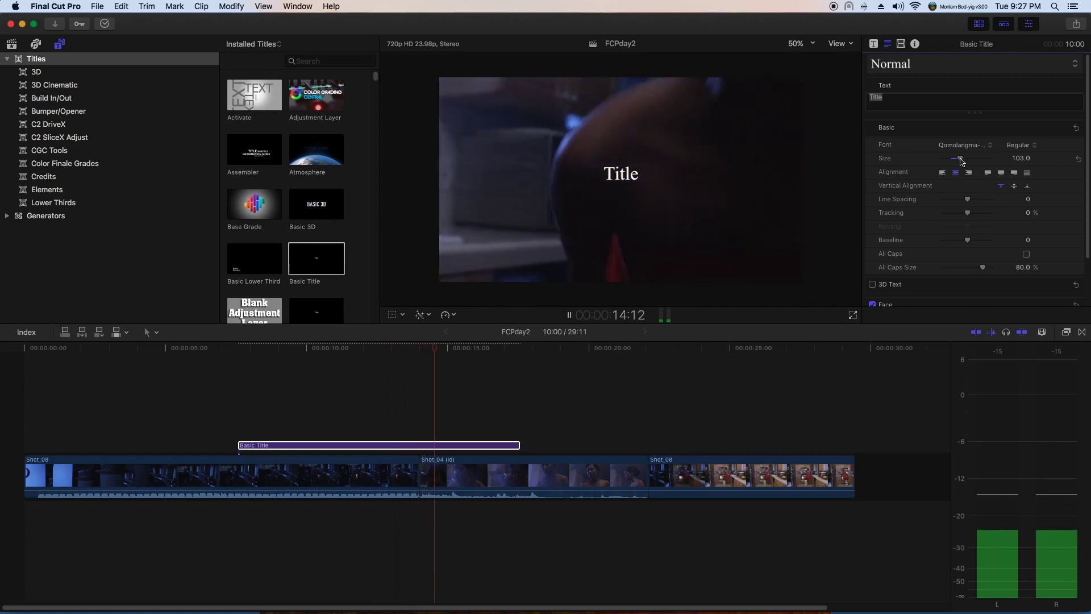
pyautogui.press('space')
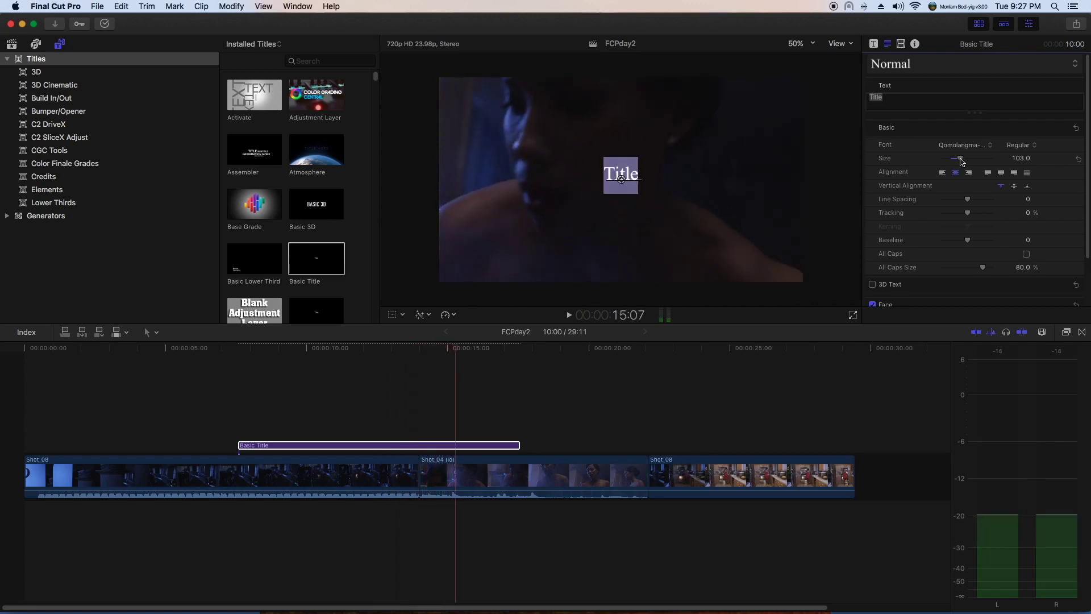
# - Replace the placeholder text of the Basic Title with a single line of Tibetan text
pyautogui.click(892, 102)
pyautogui.press('BackSpace')
pyautogui.press('BackSpace')
pyautogui.press('BackSpace')
pyautogui.press('BackSpace')
pyautogui.press('BackSpace')
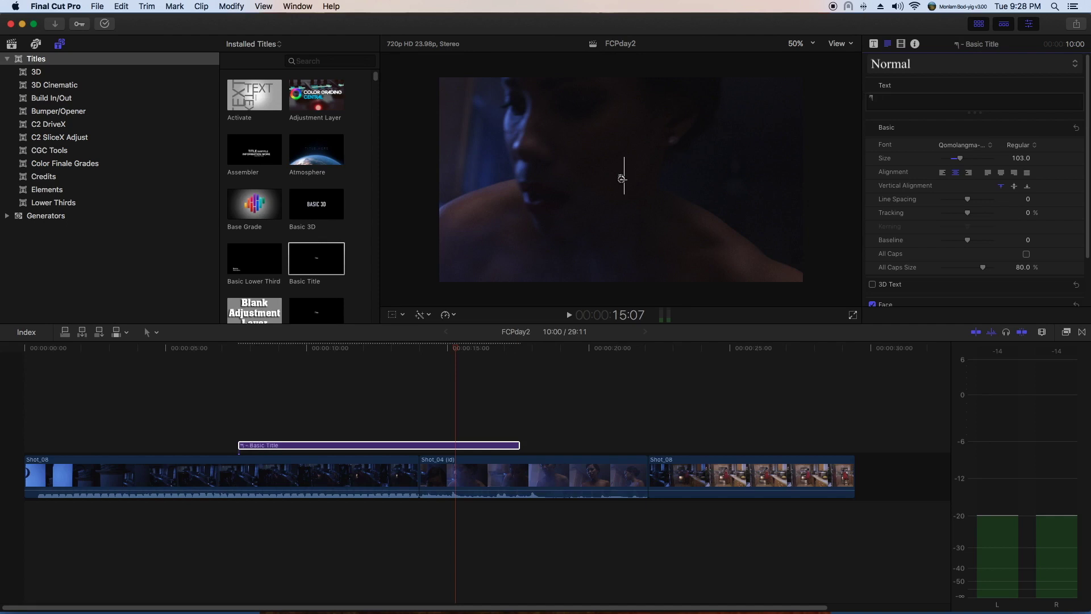
pyautogui.write('ཐ')
pyautogui.write('ུགས་པ')
pyautogui.write('ས་ཀམ')
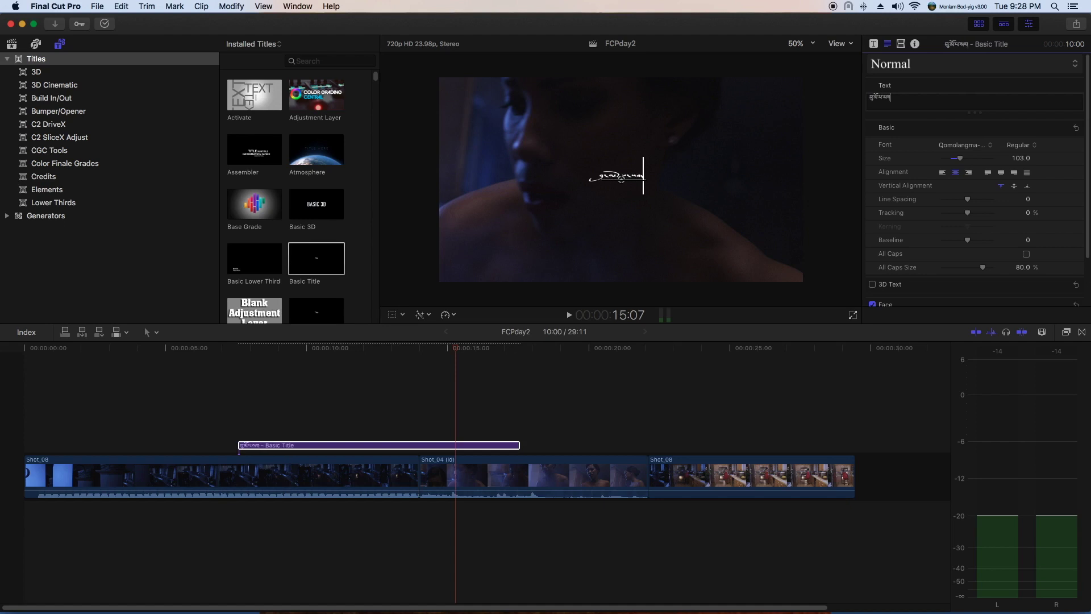
pyautogui.press('BackSpace')
pyautogui.write('ར་ཀམ་པ')
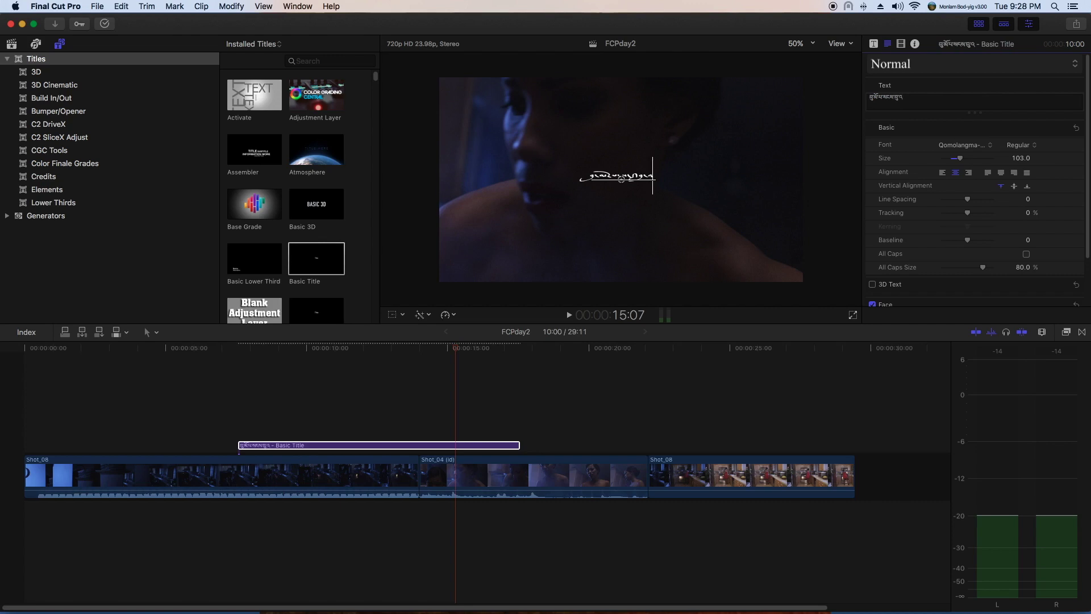
pyautogui.write('ཀྱི')
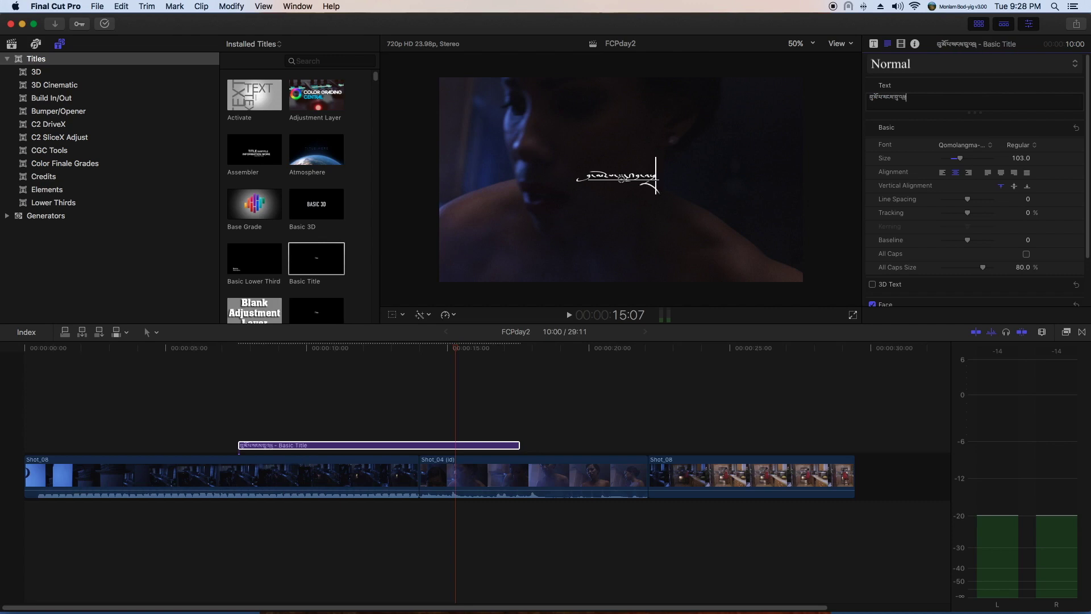
pyautogui.write('ད')
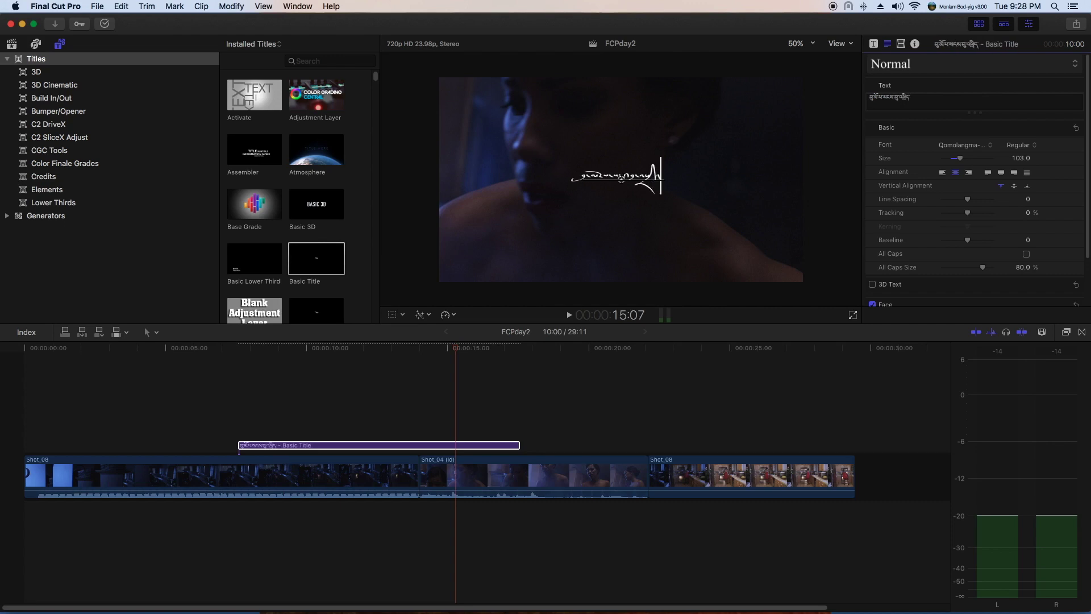
pyautogui.write('་ལགས')
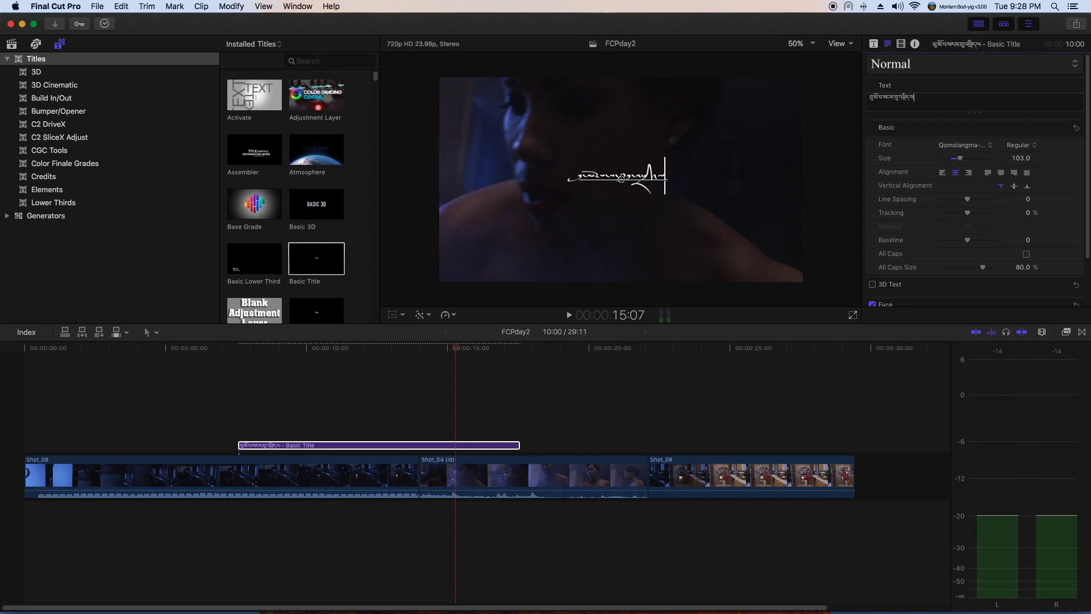
pyautogui.write('་ཏེ')
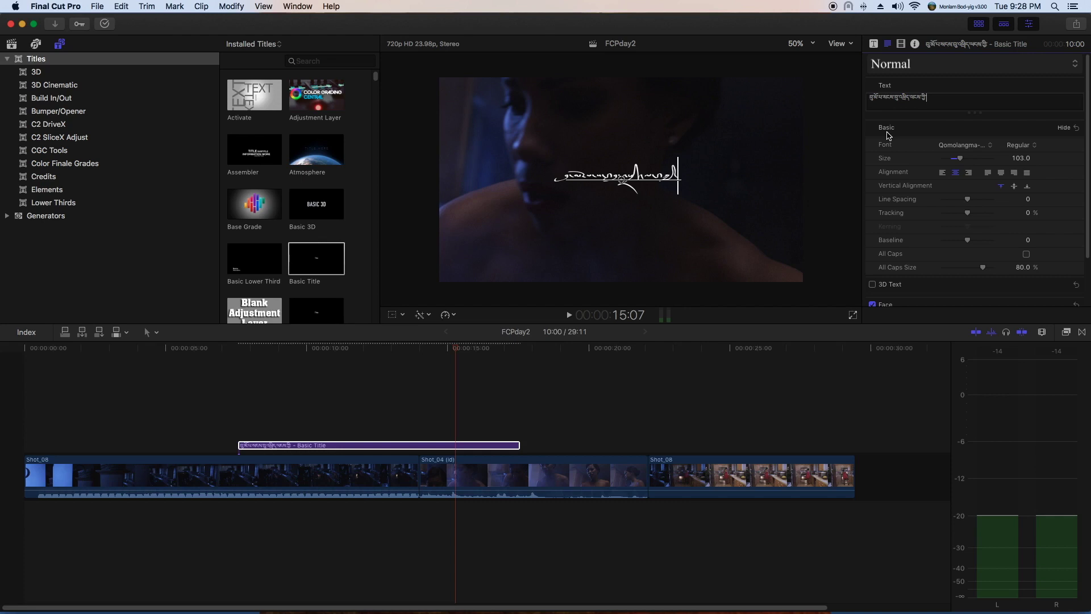
pyautogui.write('ནས')
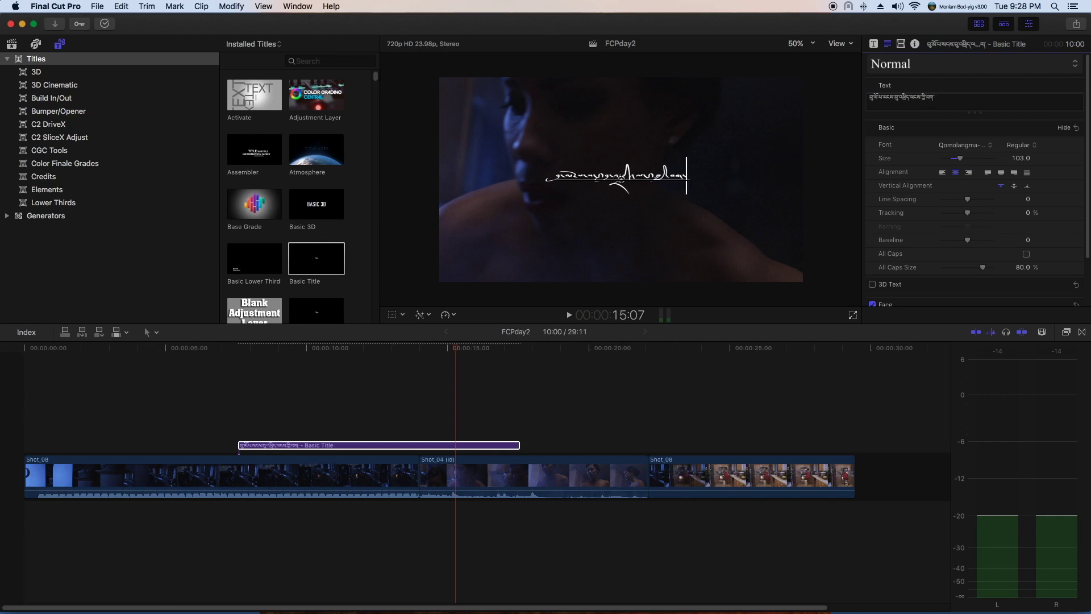
pyautogui.write('ཉི')
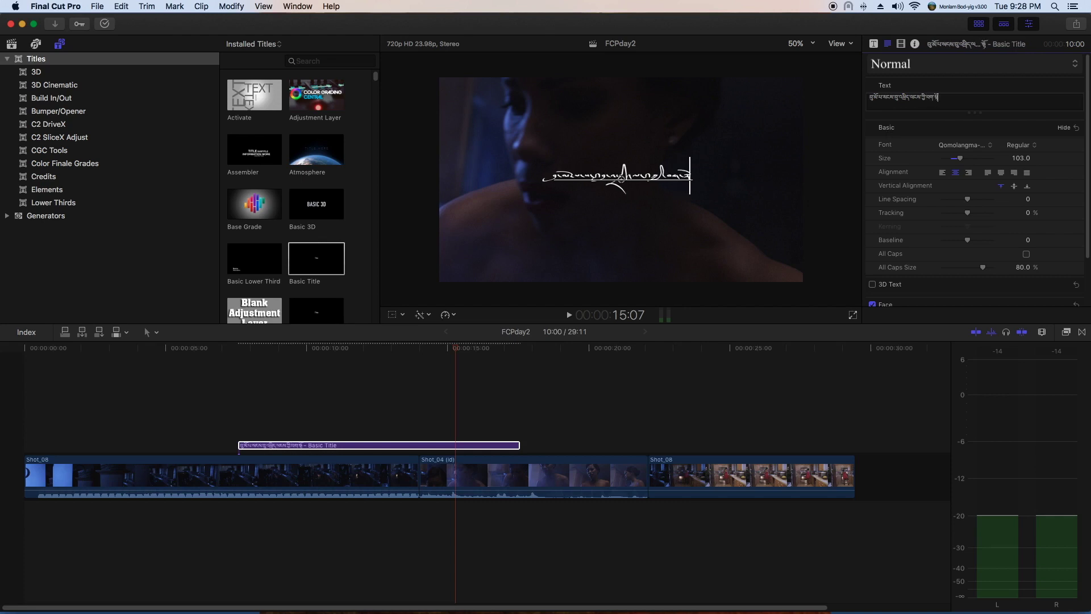
pyautogui.write('ན་ཏེ')
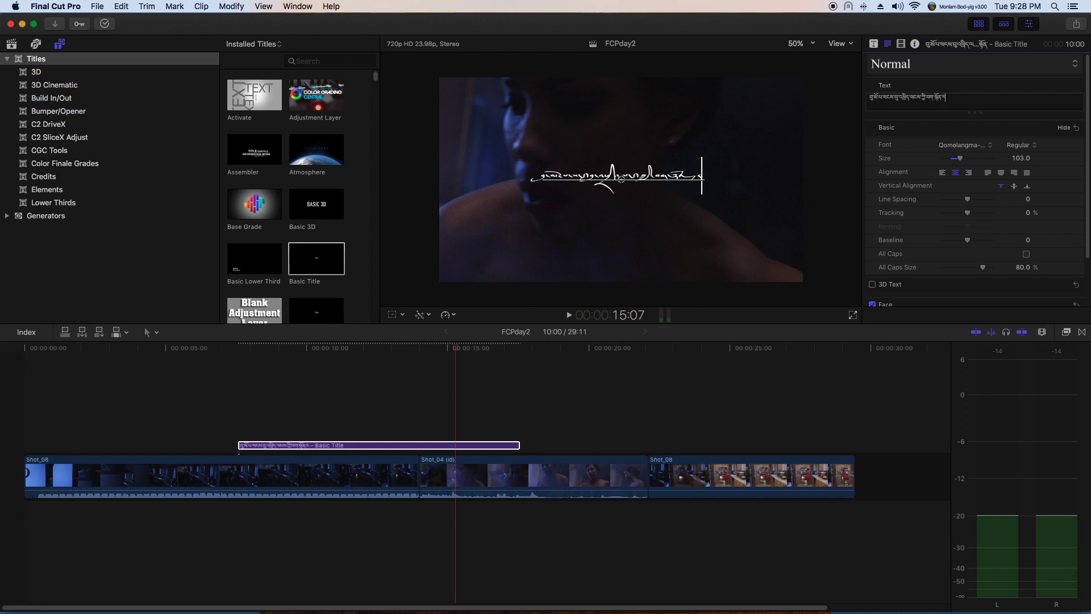
pyautogui.write('ན')
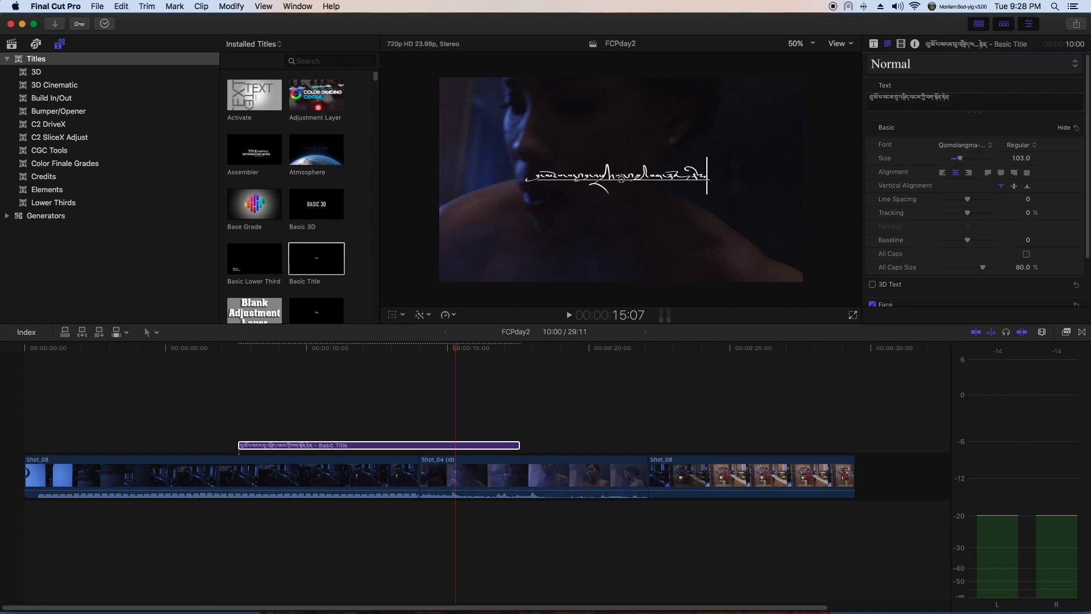
pyautogui.write('དེ་འ')
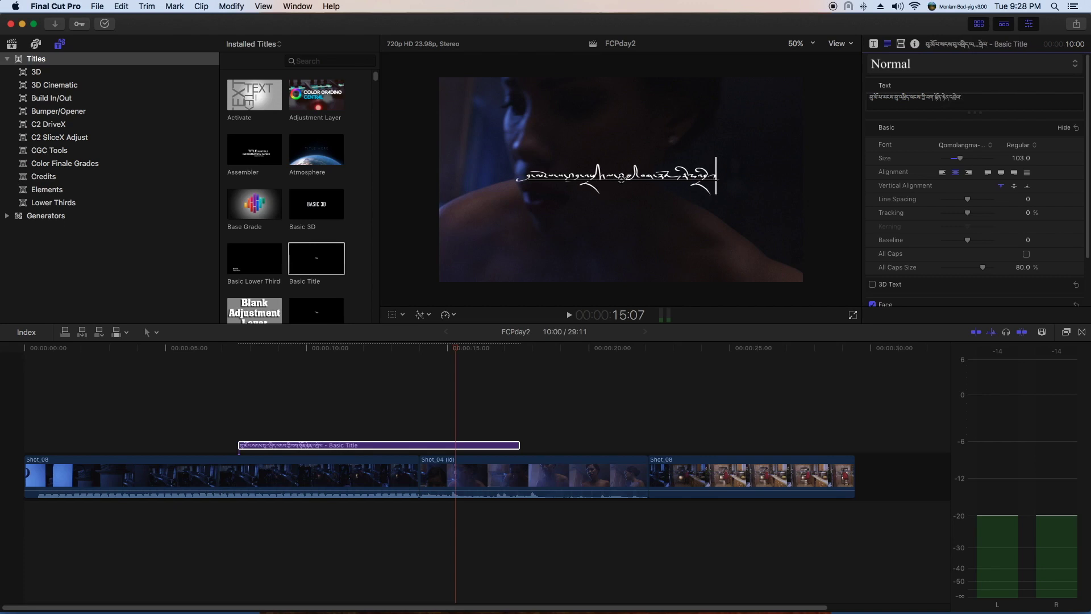
pyautogui.write('མ་')
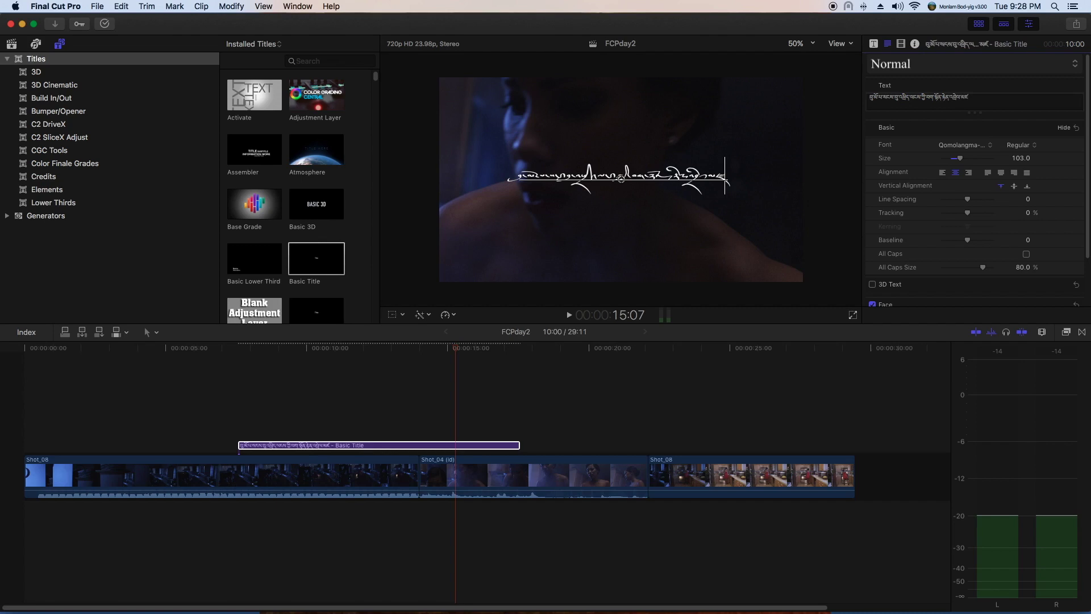
pyautogui.write('ད')
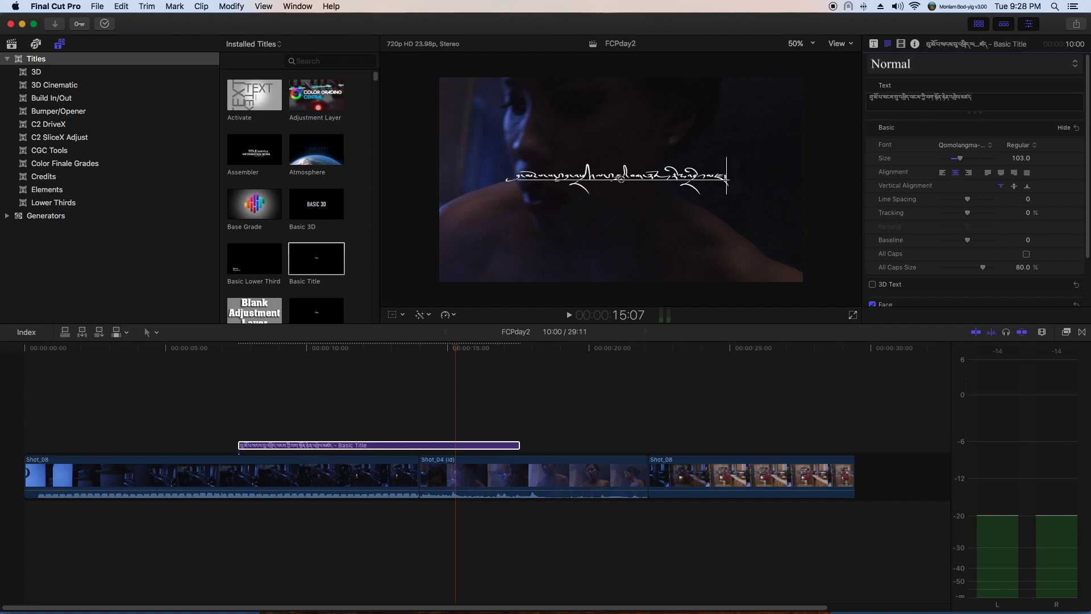
pyautogui.write('།།')
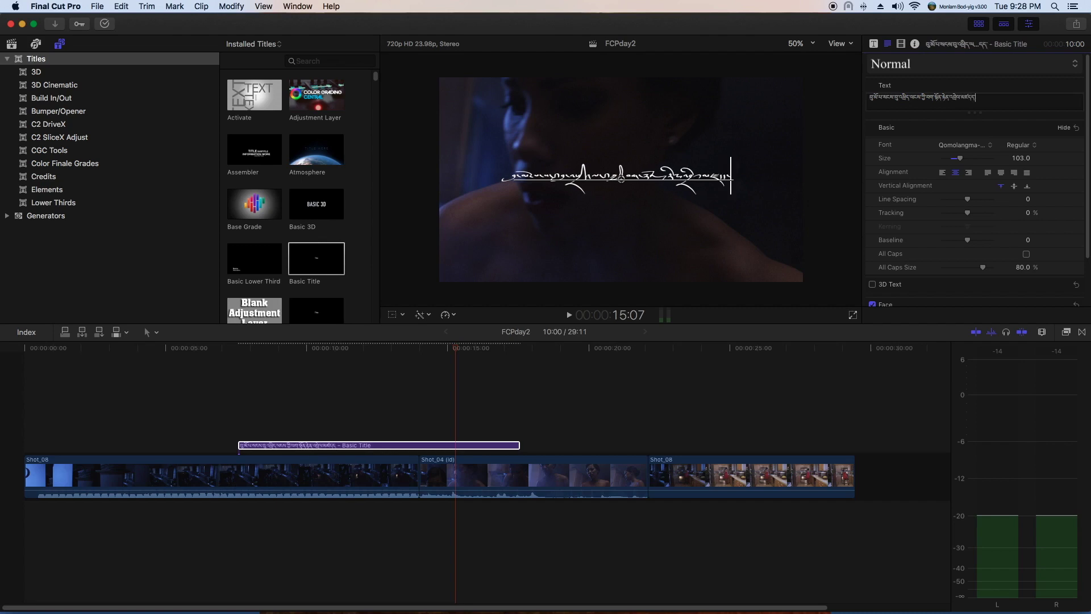
pyautogui.write('ཆེ')
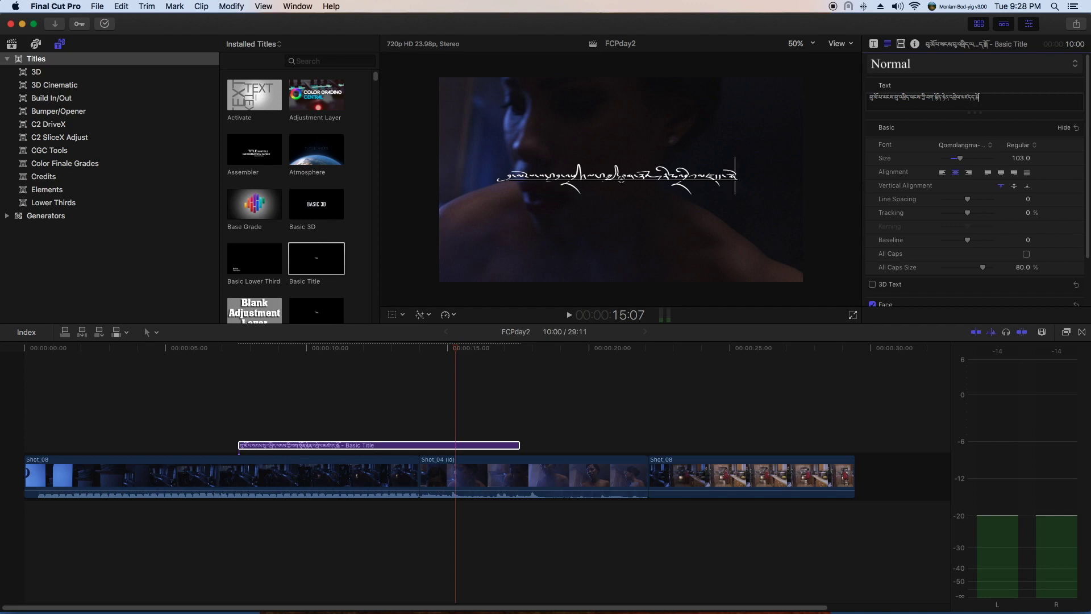
pyautogui.write('ན')
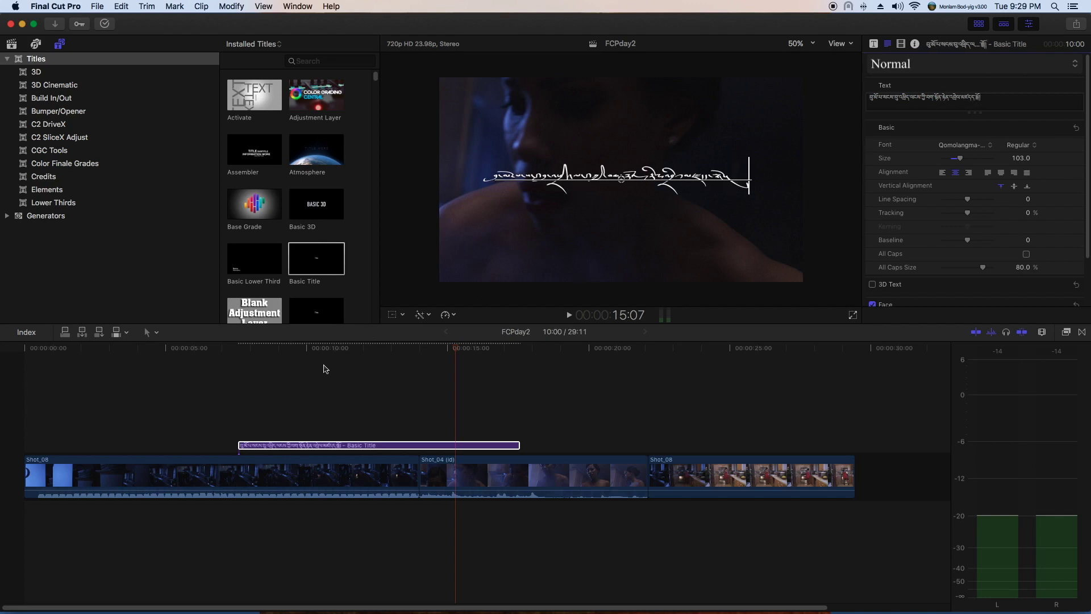
# - Play the Tibetan title from just before its start, examine its lettering over the picture, and deselect the title clip
pyautogui.click(232, 352)
pyautogui.press('space')
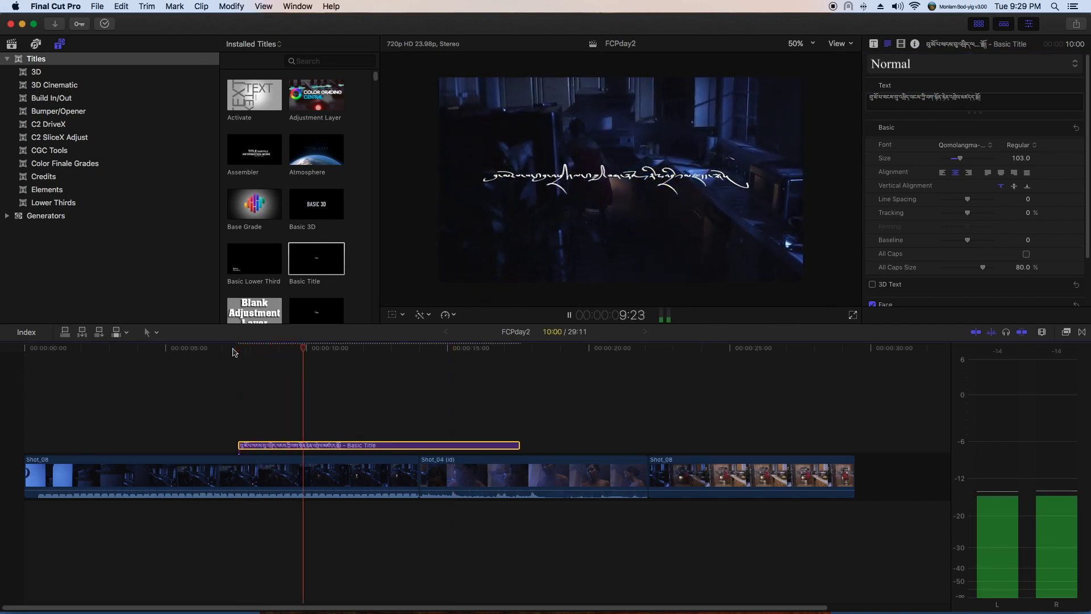
pyautogui.press('space')
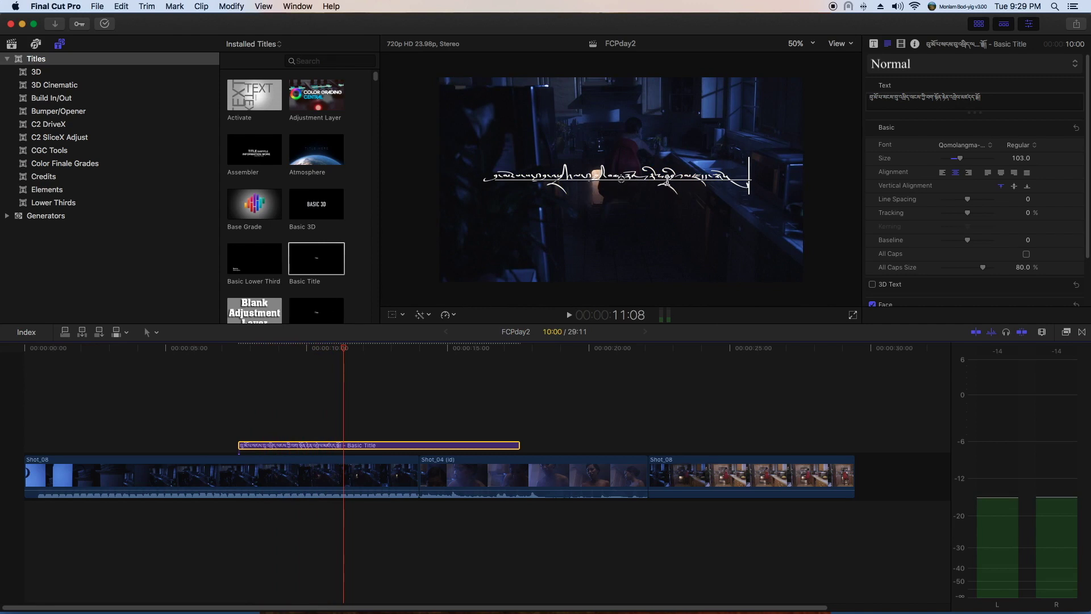
pyautogui.click(571, 178)
pyautogui.click(538, 181)
pyautogui.click(493, 177)
pyautogui.click(552, 176)
pyautogui.click(409, 397)
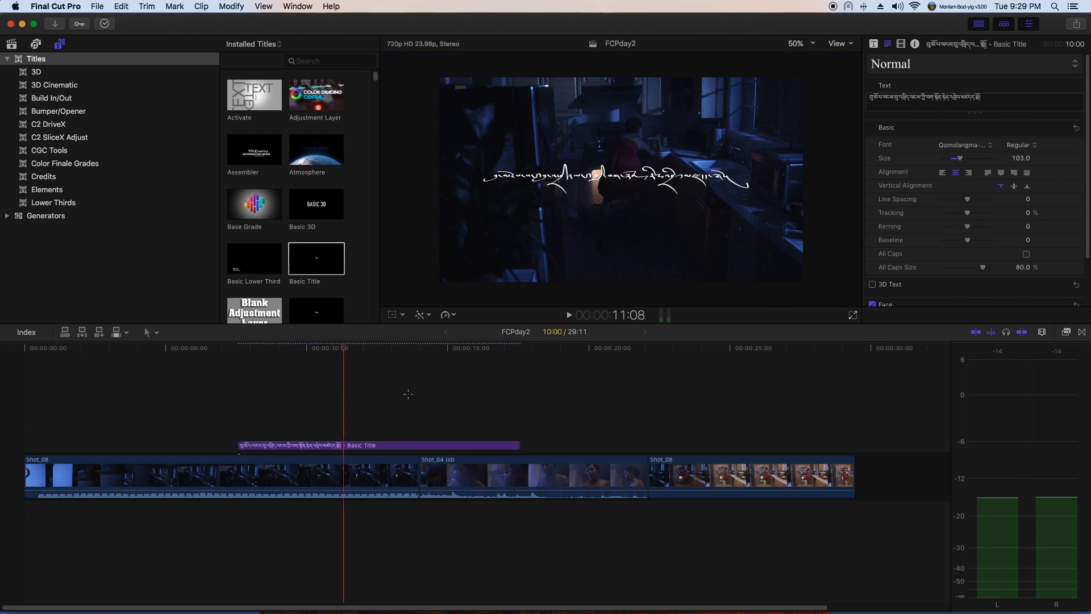
# - Move the Tibetan title lower in the picture, into the lower third and slightly right of centre
pyautogui.click(408, 397)
pyautogui.click(568, 177)
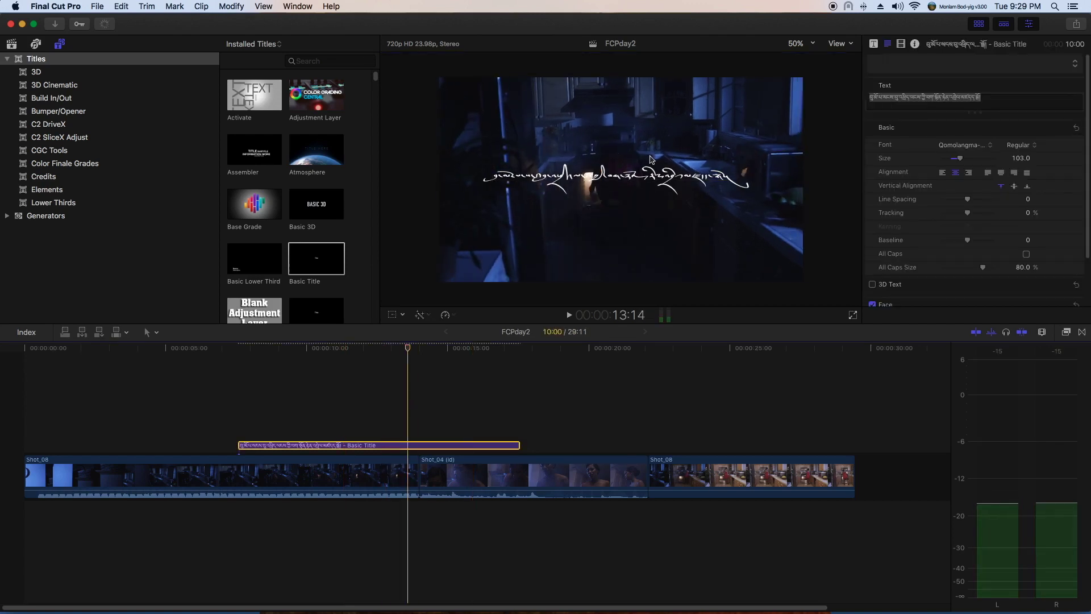
pyautogui.moveTo(652, 177); pyautogui.dragTo(677, 231)
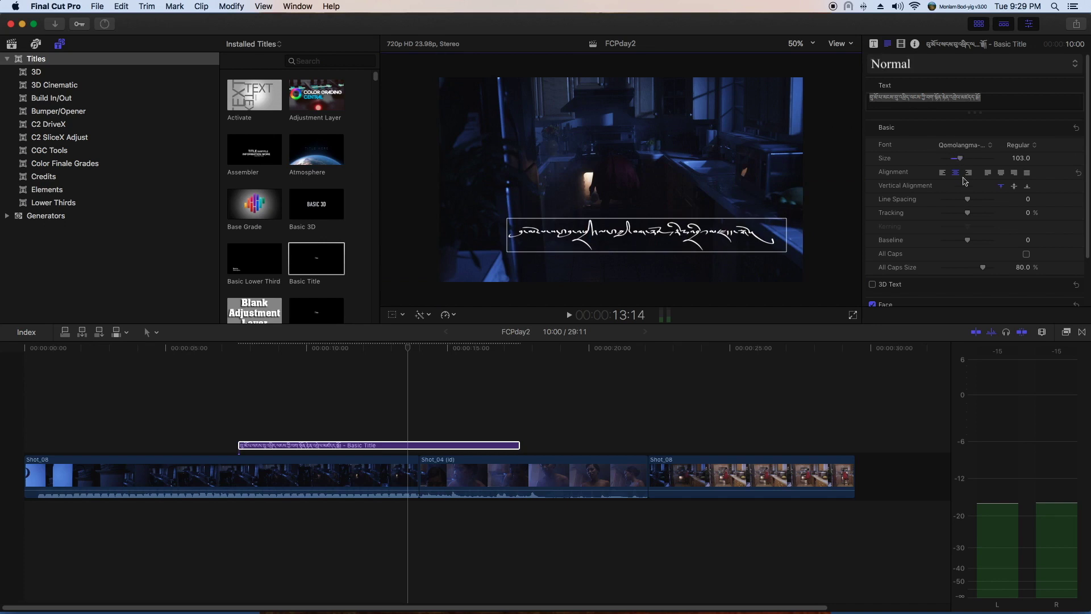
# - Set the face color of the Tibetan title to golden yellow and close the color picker
pyautogui.scroll(-4, 1031, 227)
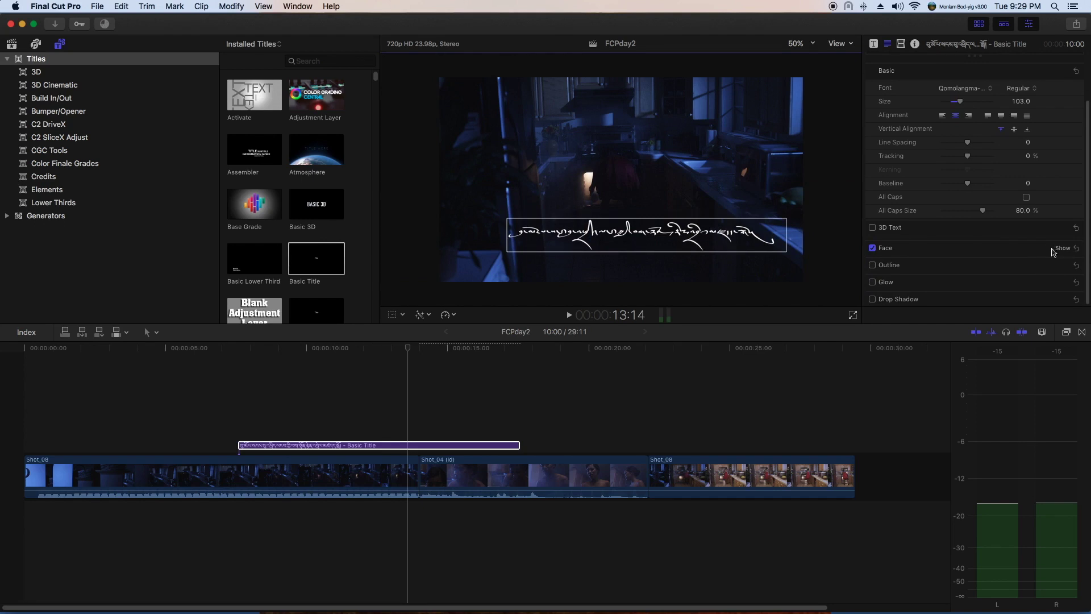
pyautogui.click(1062, 249)
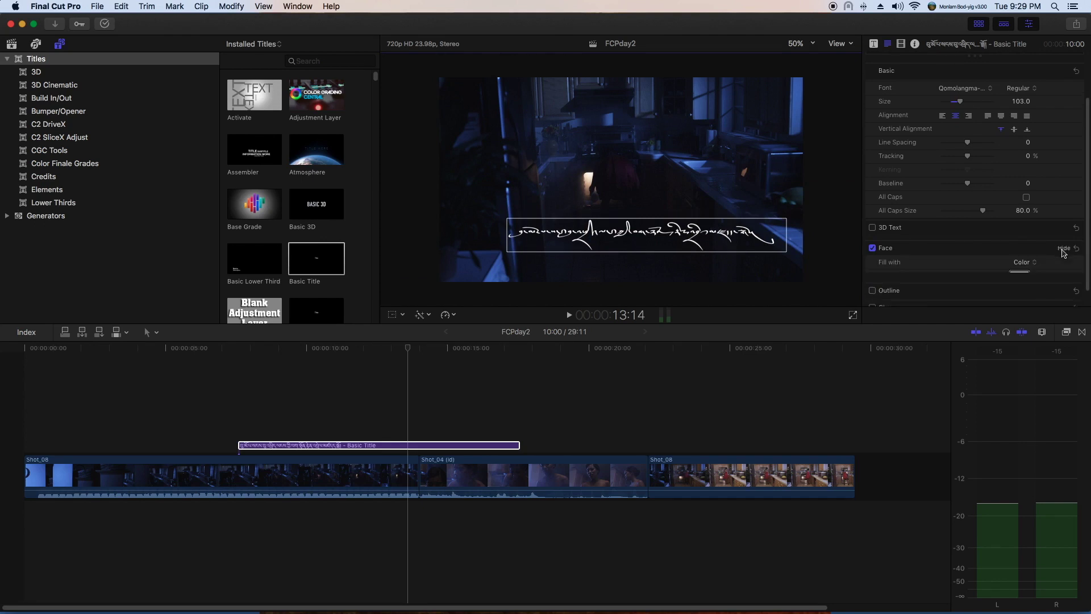
pyautogui.click(1020, 277)
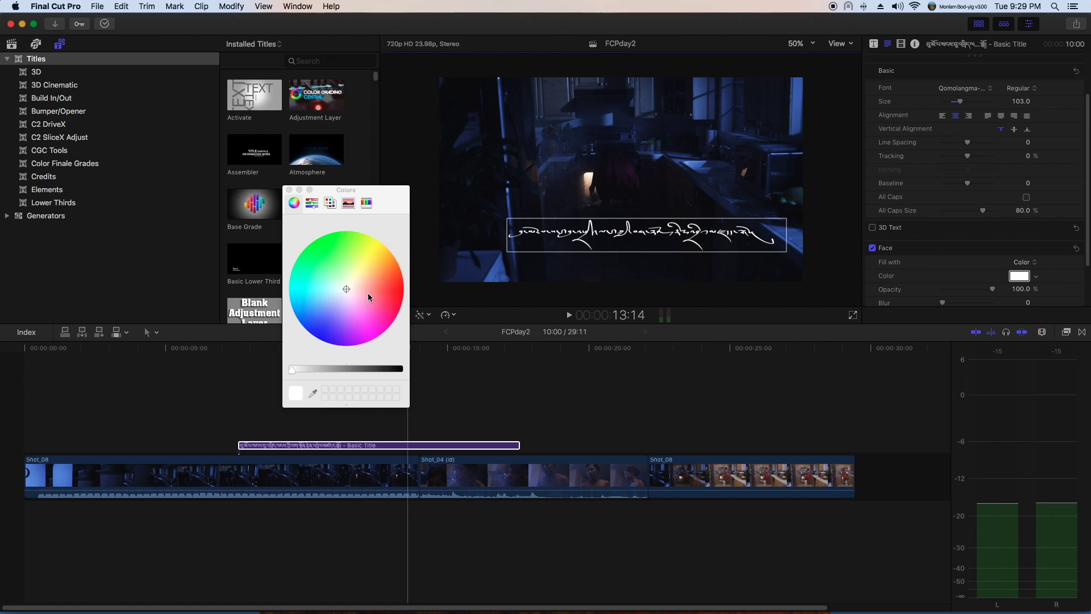
pyautogui.click(380, 251)
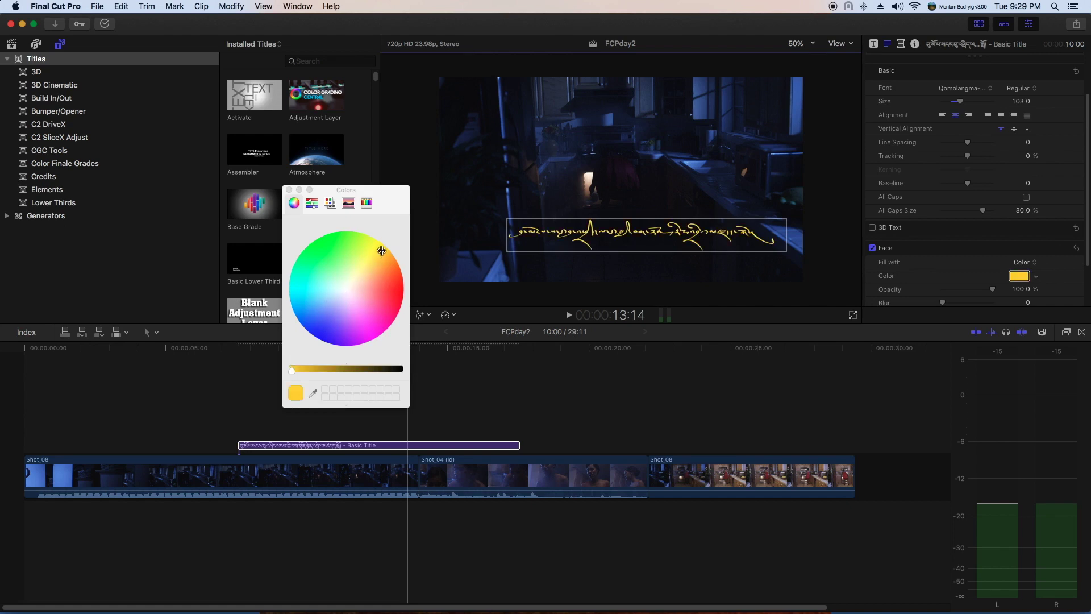
pyautogui.click(289, 190)
# - Play the footage from the start of the title to check the recolored lettering over the picture
pyautogui.click(249, 348)
pyautogui.press('space')
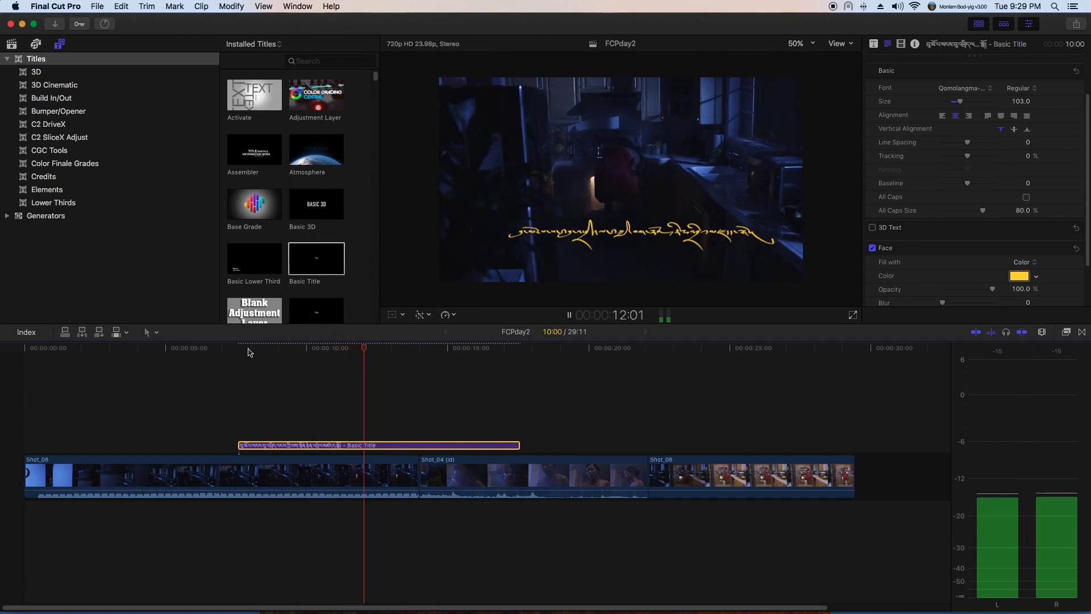
pyautogui.press('space')
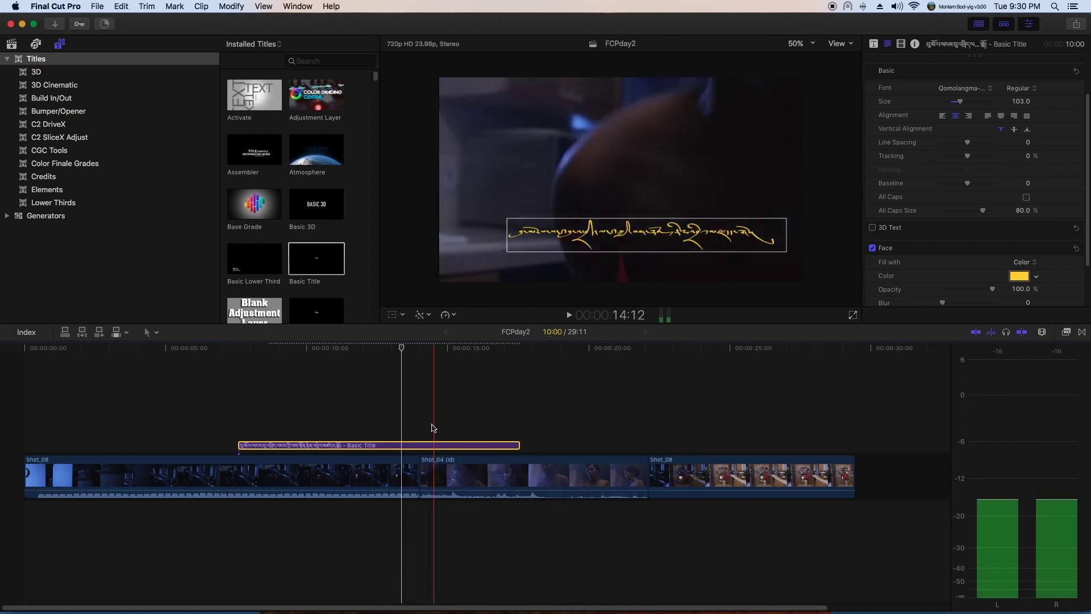
# - Trim the end of the Tibetan title to the cut between Shot_08 and Shot_04 (id) at 14:00
pyautogui.click(426, 448)
pyautogui.click(427, 446)
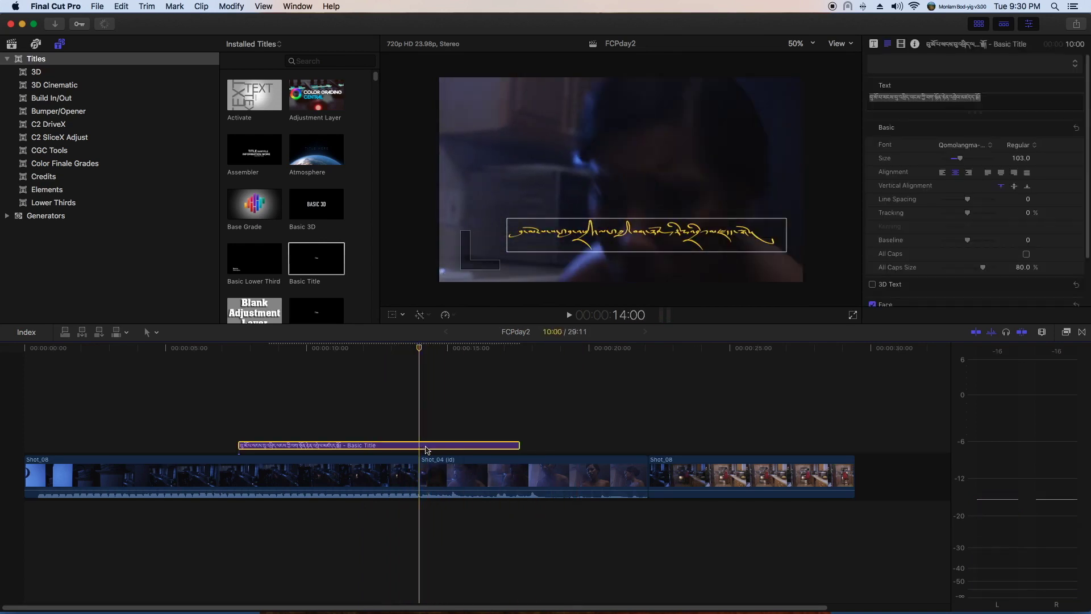
pyautogui.moveTo(519, 445); pyautogui.dragTo(419, 445)
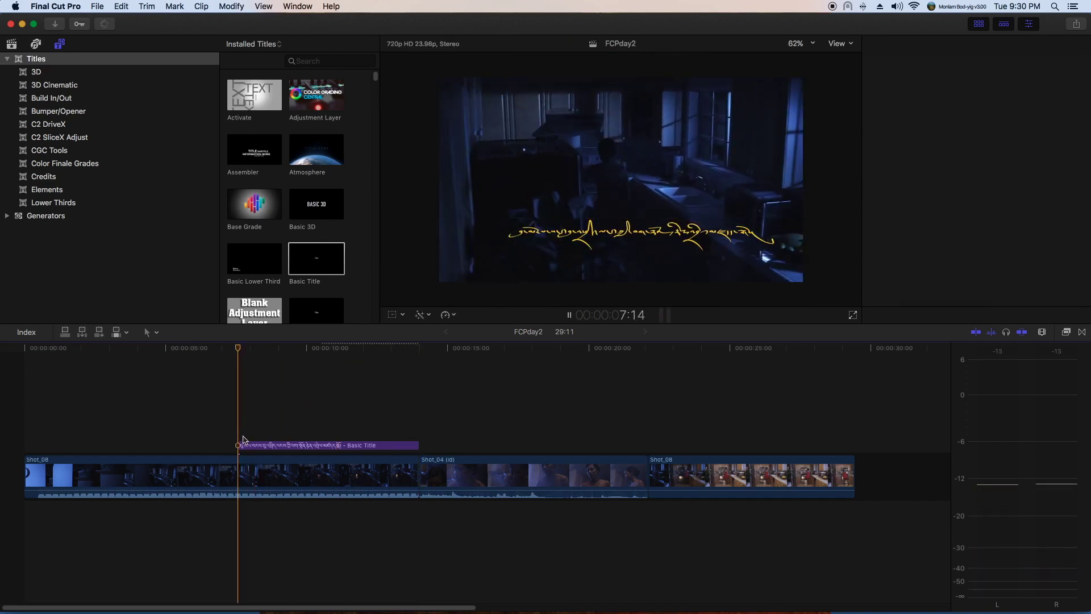
# - Play the shortened title from its start, and park the playhead 21 frames into the first Shot_08 clip
pyautogui.press('space')
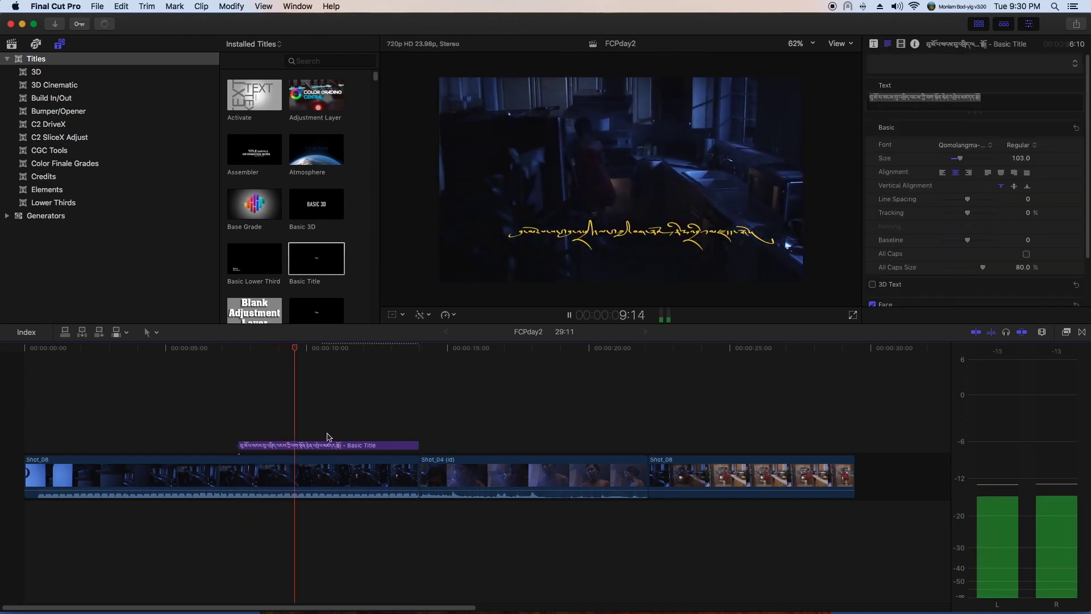
pyautogui.press('space')
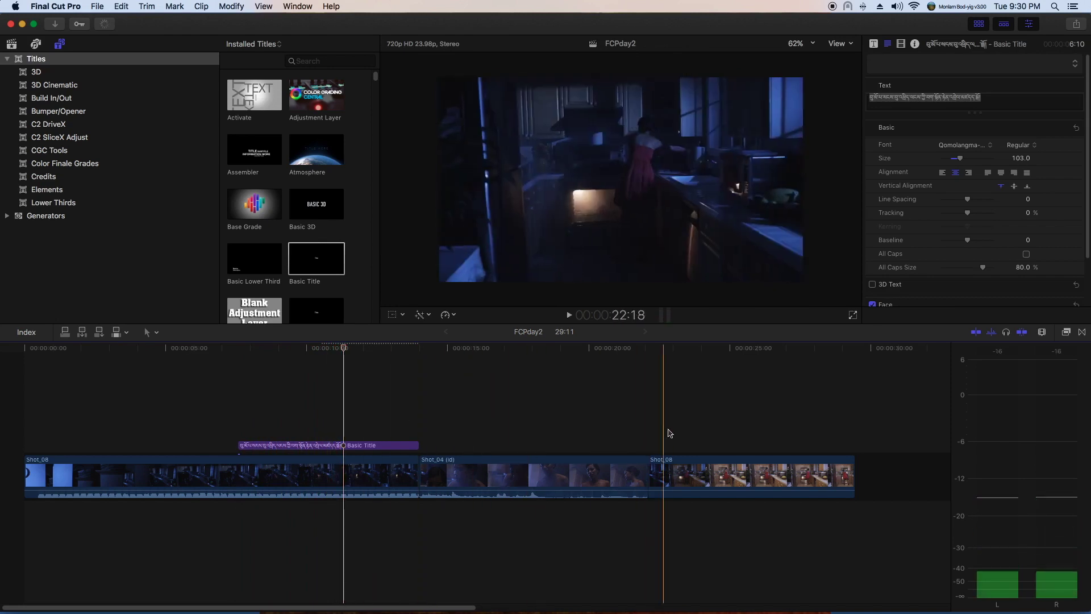
pyautogui.click(629, 439)
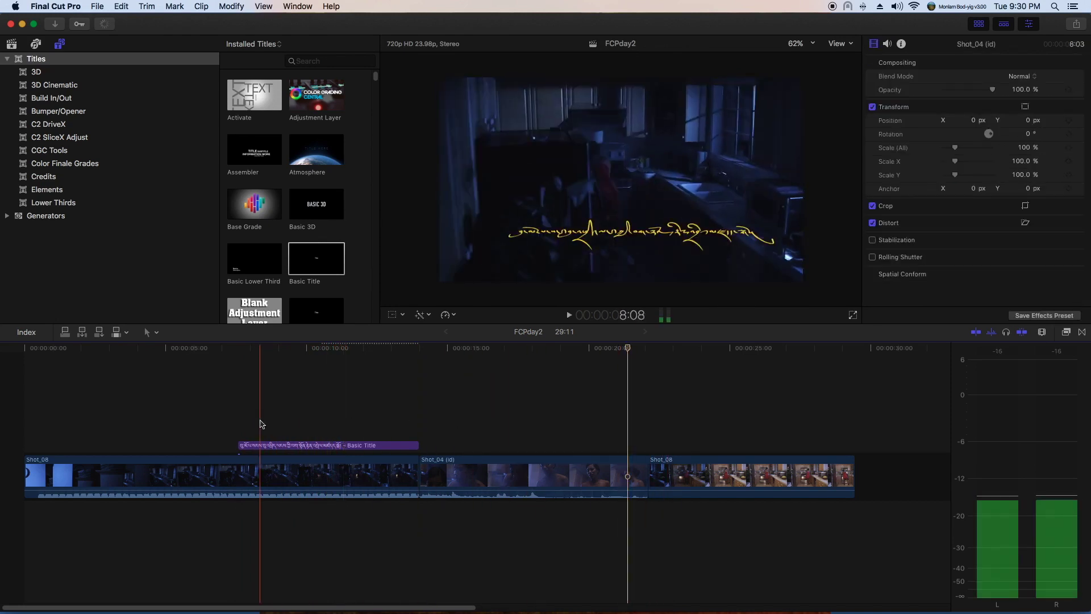
pyautogui.click(159, 425)
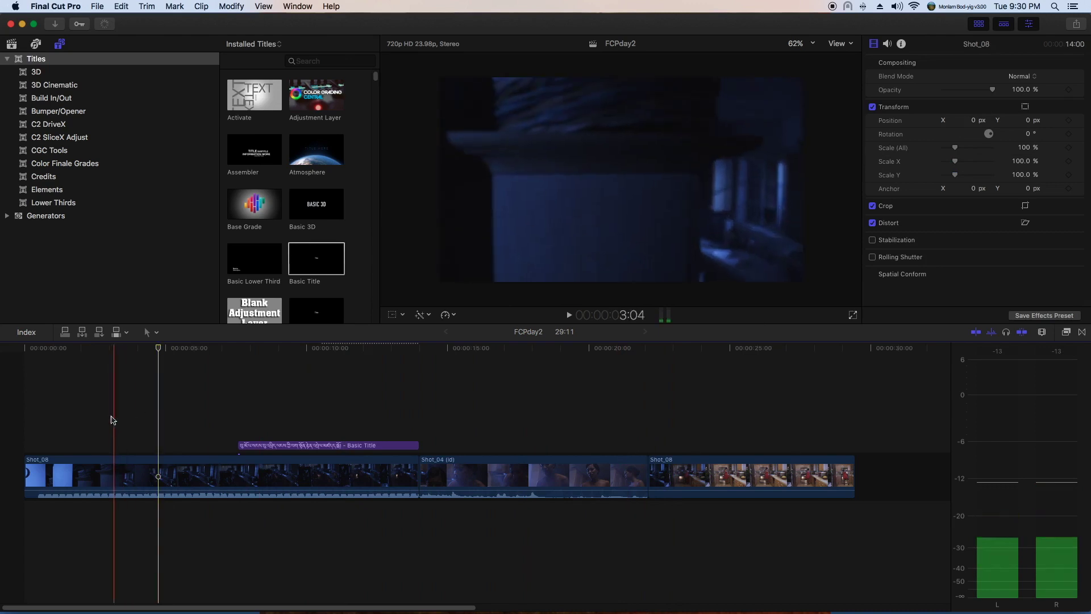
pyautogui.click(50, 349)
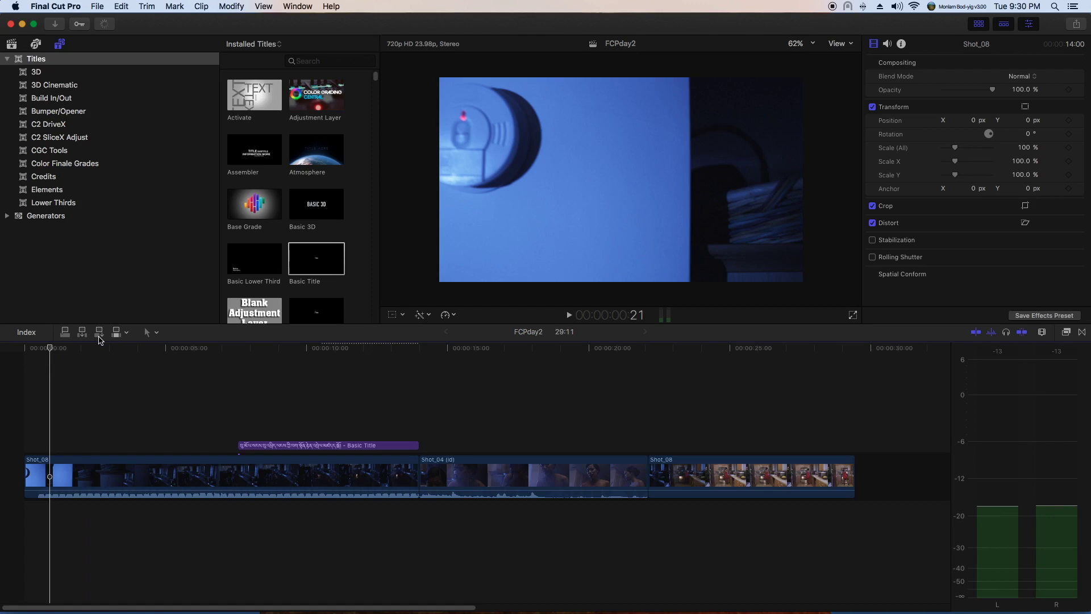
# - Return to the library footage of event 12-19-17 and place the playhead at 16:54:49:12 in Shot_01 (id)
pyautogui.click(12, 44)
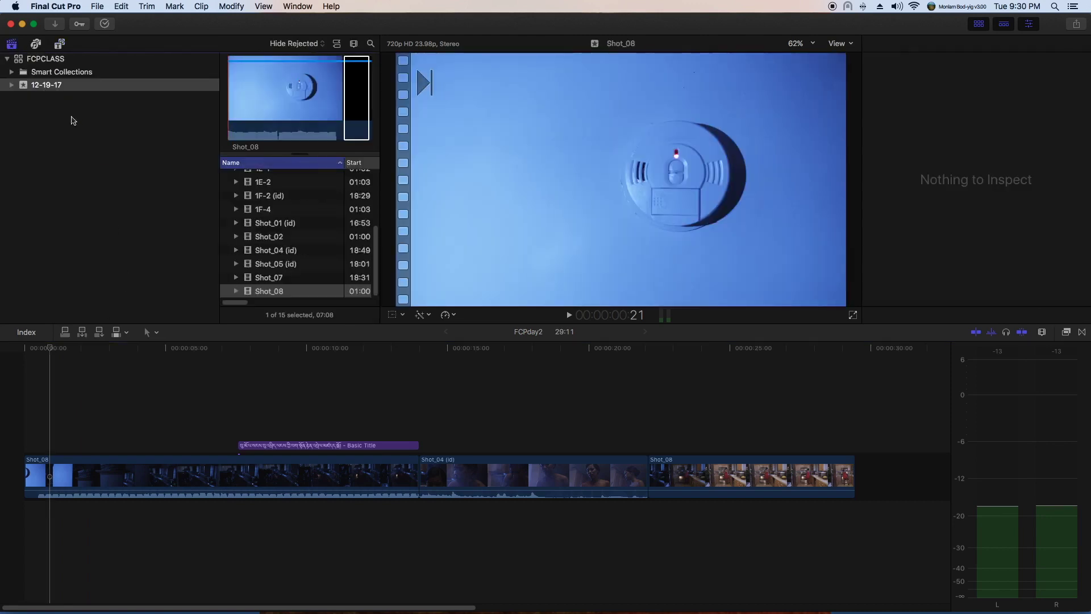
pyautogui.click(269, 251)
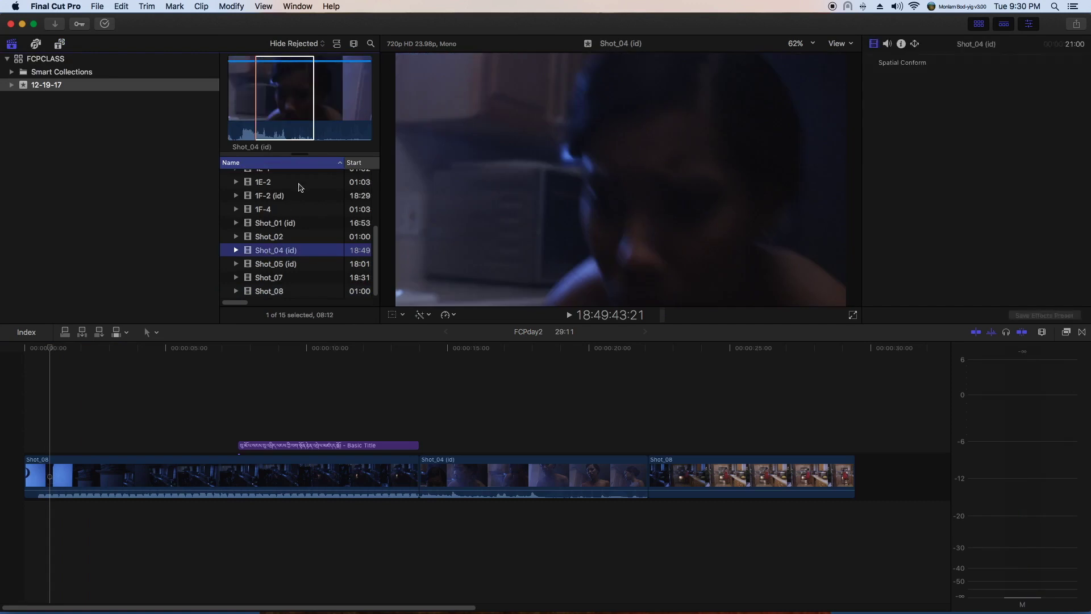
pyautogui.click(276, 224)
pyautogui.click(271, 114)
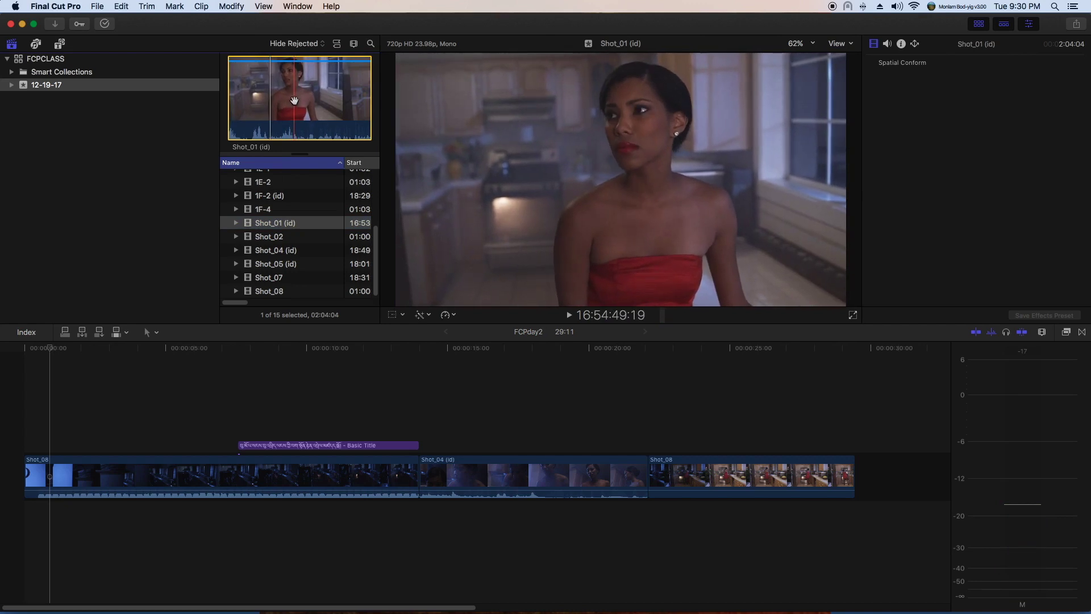
pyautogui.click(295, 100)
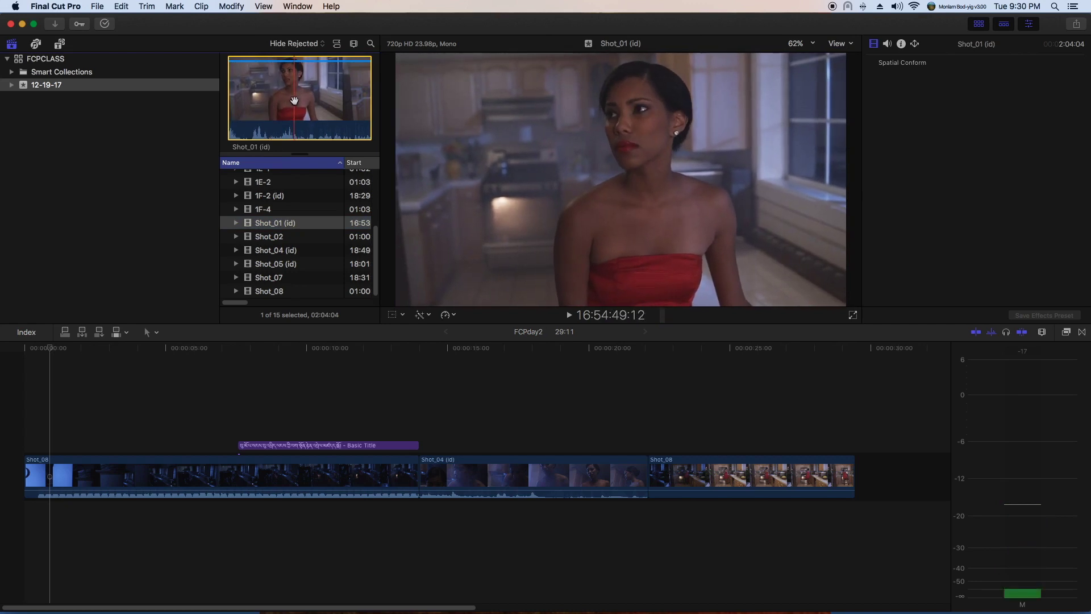
# - Switch the keyboard input source to U.S. and mark a range of 23:23 in Shot_01 (id), starting at the playhead
pyautogui.click(955, 6)
pyautogui.click(951, 20)
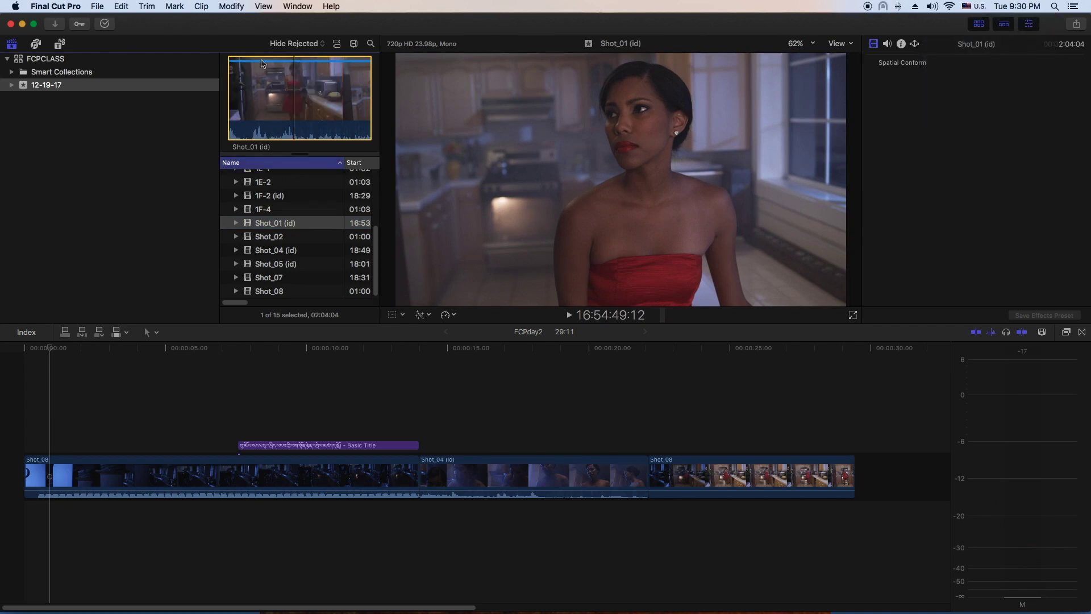
pyautogui.press('i')
pyautogui.press('o')
pyautogui.moveTo(317, 99)
pyautogui.mouseDown()
pyautogui.moveTo(45, 414)
pyautogui.moveTo(171, 302)
pyautogui.moveTo(282, 171)
pyautogui.moveTo(172, 323)
pyautogui.moveTo(135, 356)
pyautogui.moveTo(154, 346)
pyautogui.moveTo(347, 79)
pyautogui.moveTo(303, 104)
pyautogui.mouseUp()
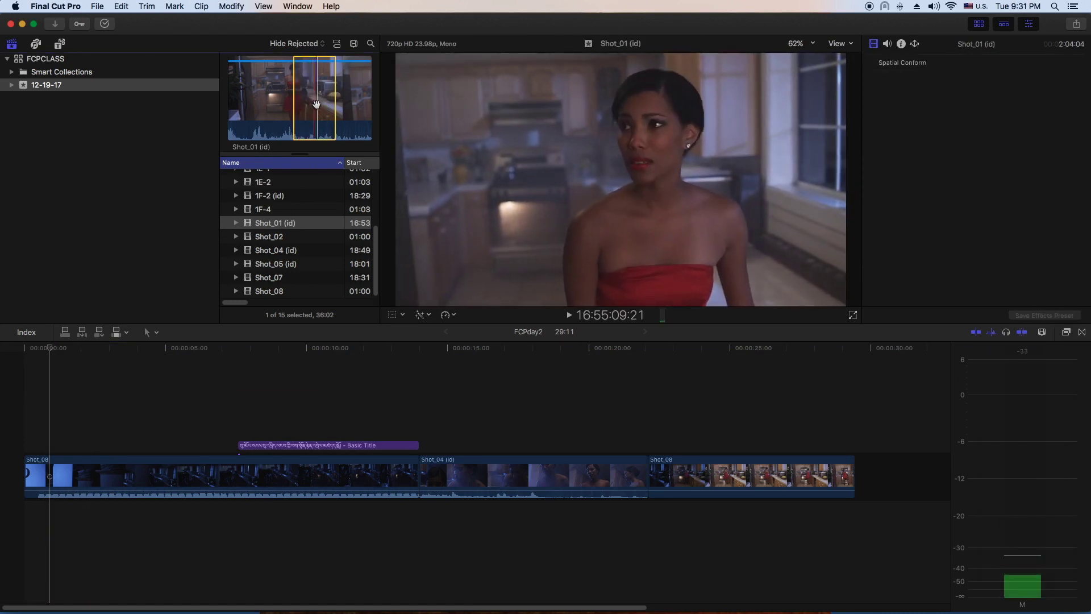
pyautogui.press('o')
# - Try placing the marked Shot_01 (id) range above the first Shot_08 clip at 21 frames, and remove it from the timeline
pyautogui.moveTo(303, 106); pyautogui.dragTo(112, 390)
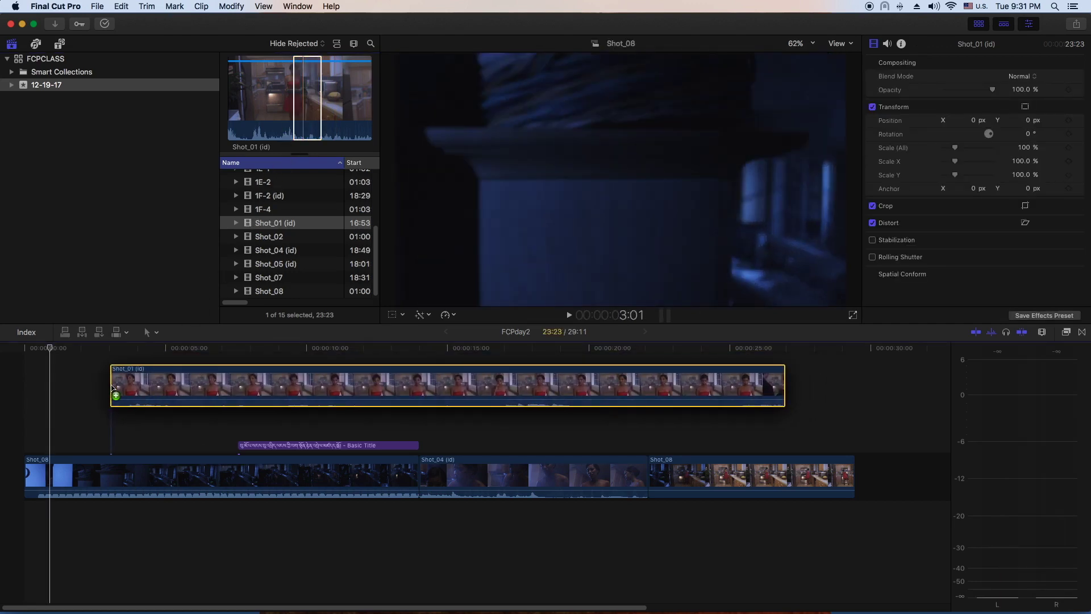
pyautogui.moveTo(113, 389); pyautogui.dragTo(113, 390)
pyautogui.moveTo(112, 389); pyautogui.dragTo(51, 396)
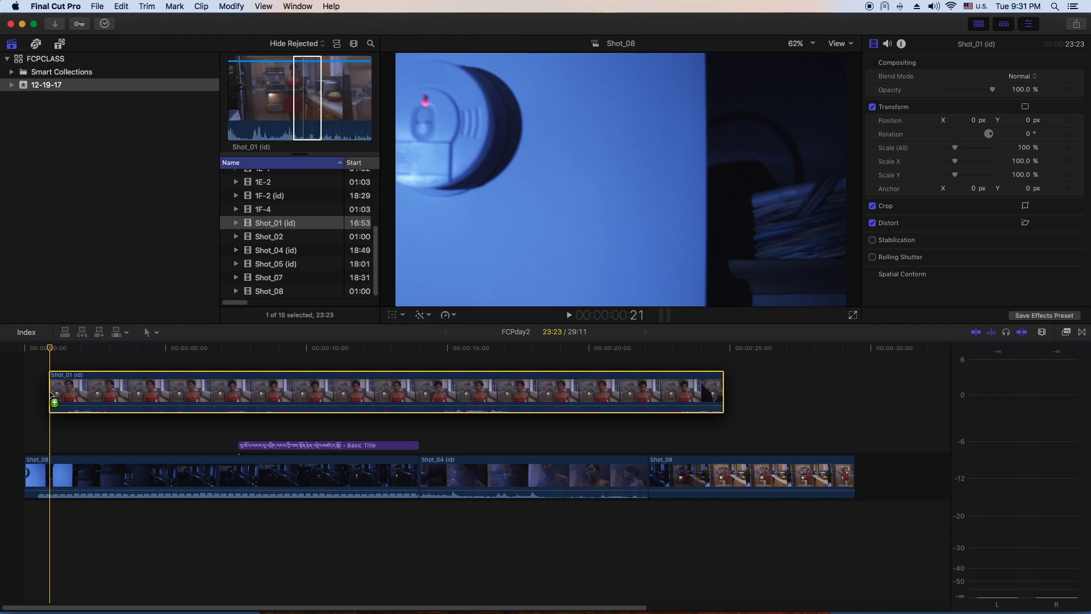
pyautogui.moveTo(51, 394)
pyautogui.mouseDown()
pyautogui.moveTo(107, 395)
pyautogui.moveTo(56, 399)
pyautogui.mouseUp()
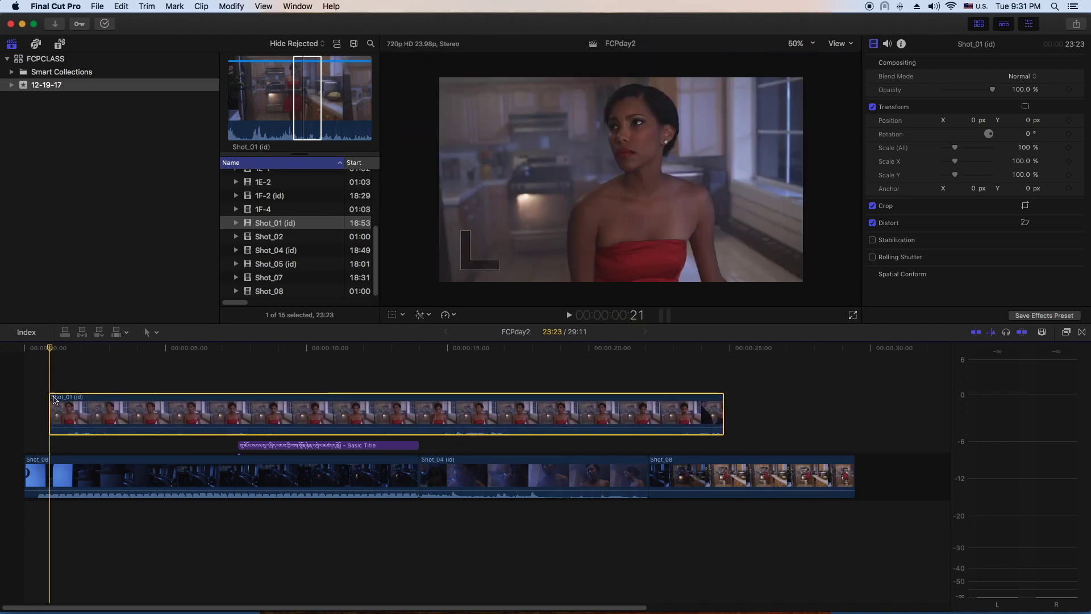
pyautogui.press('BackSpace')
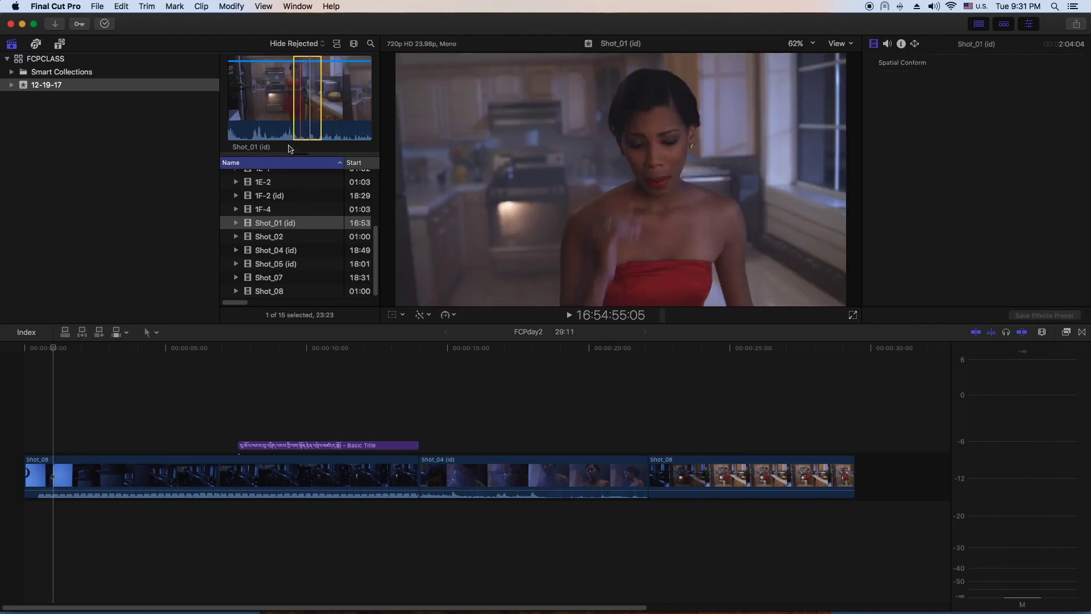
# - Connect the marked Shot_01 (id) range above the primary storyline at the start of the Tibetan title
pyautogui.moveTo(47, 353); pyautogui.dragTo(236, 359)
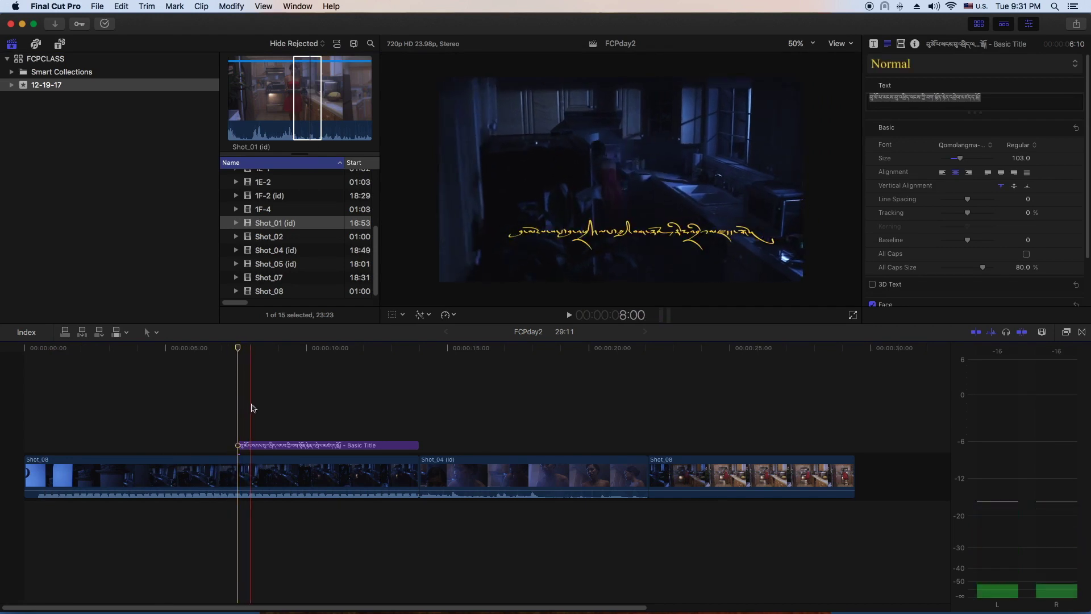
pyautogui.click(300, 116)
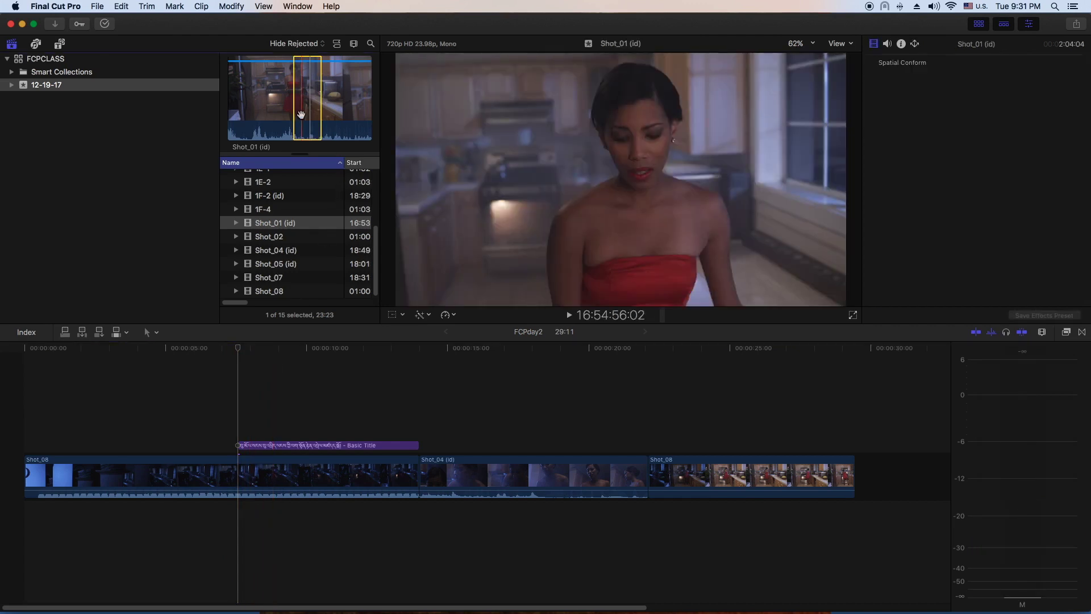
pyautogui.click(65, 333)
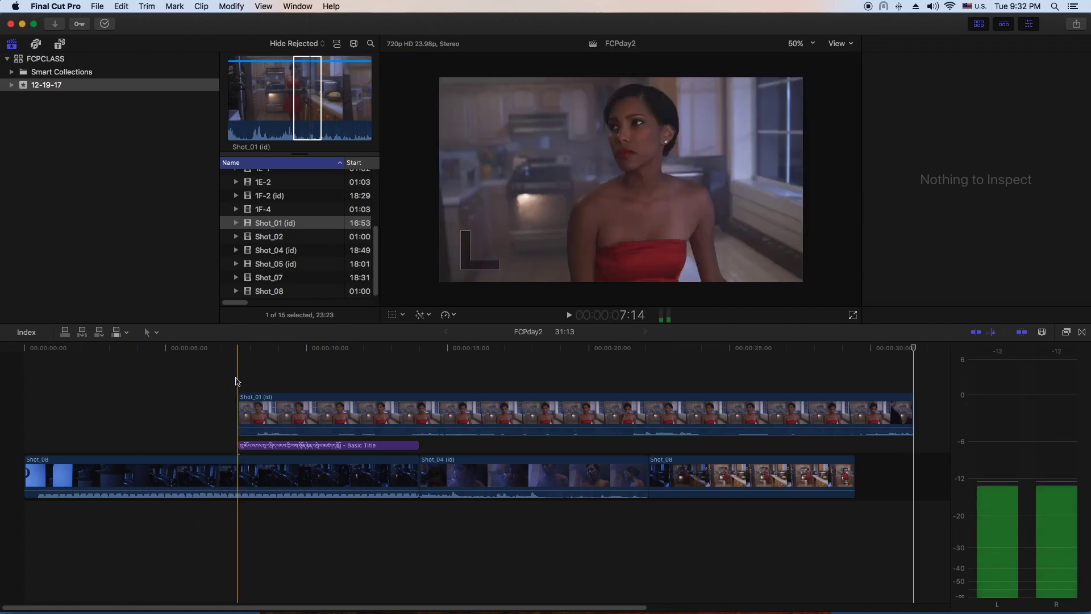
# - Play the timeline from just before the connected Shot_01 (id) clip to check how it covers the footage below
pyautogui.click(214, 355)
pyautogui.press('space')
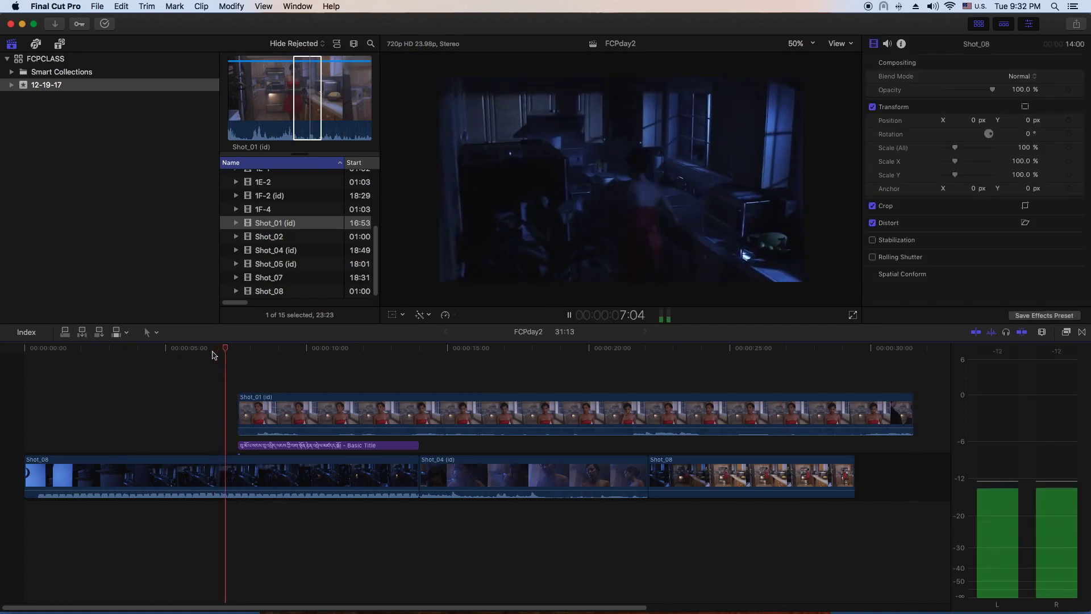
pyautogui.press('space')
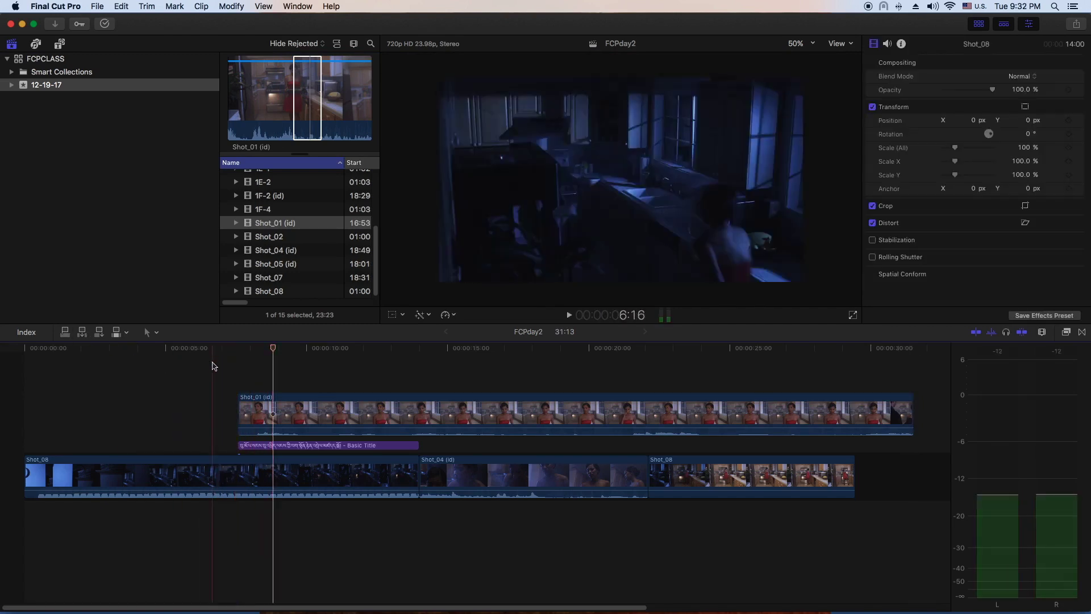
# - Compare the primary storyline with the connected layer by selecting its clips and the Shot_01 (id) clip in turn
pyautogui.click(249, 480)
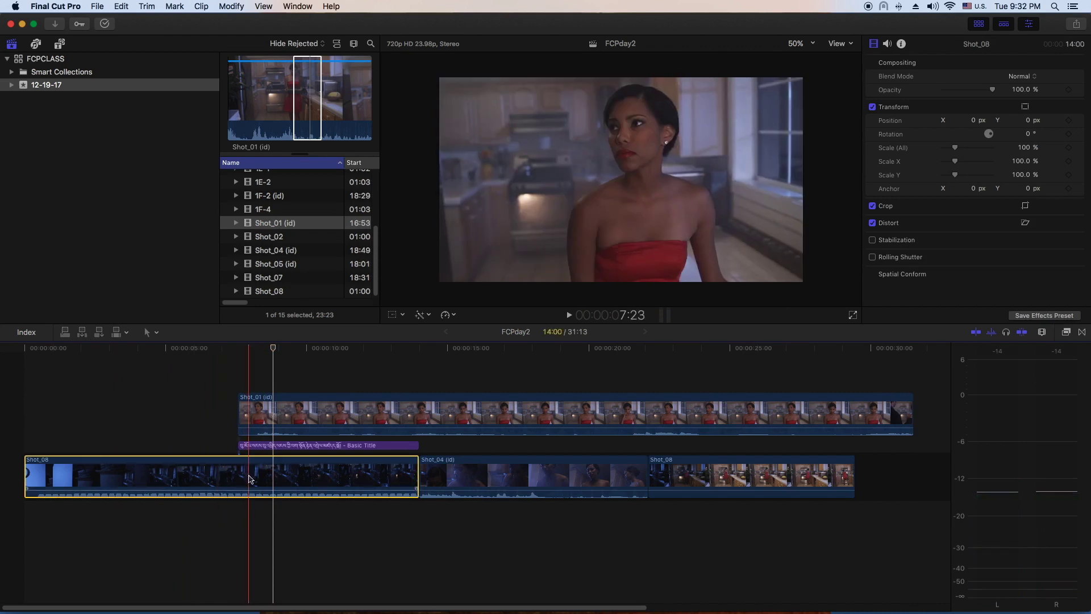
pyautogui.click(511, 479)
pyautogui.click(706, 479)
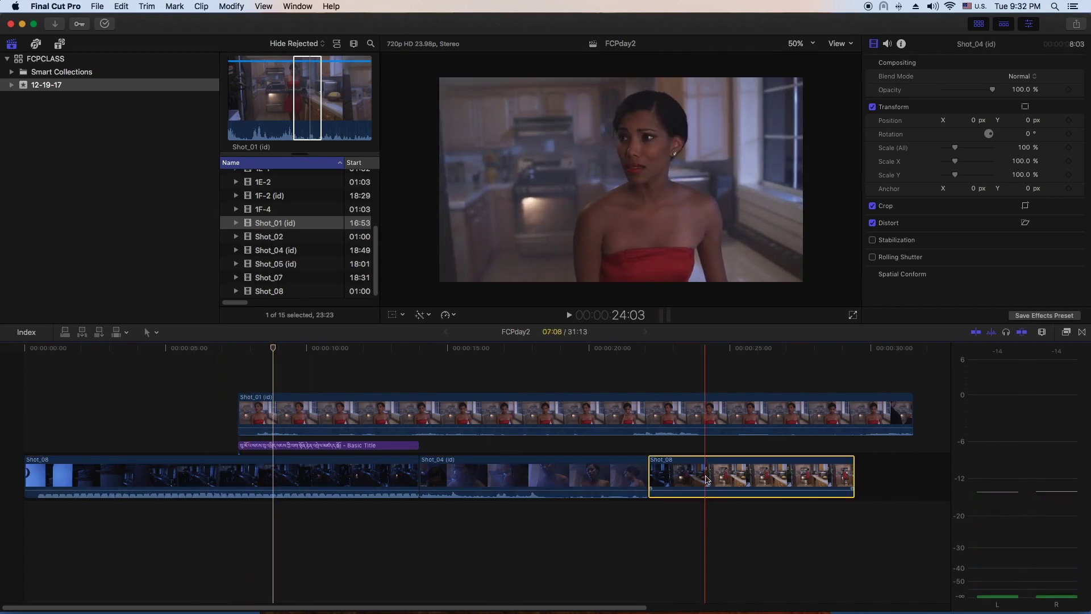
pyautogui.click(577, 479)
pyautogui.click(364, 479)
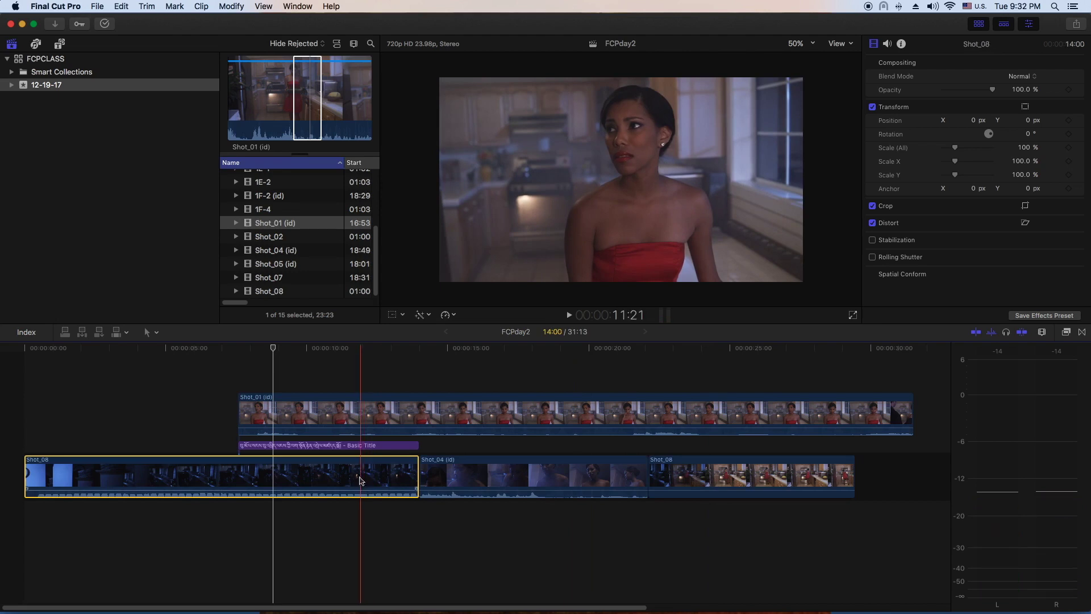
pyautogui.click(334, 414)
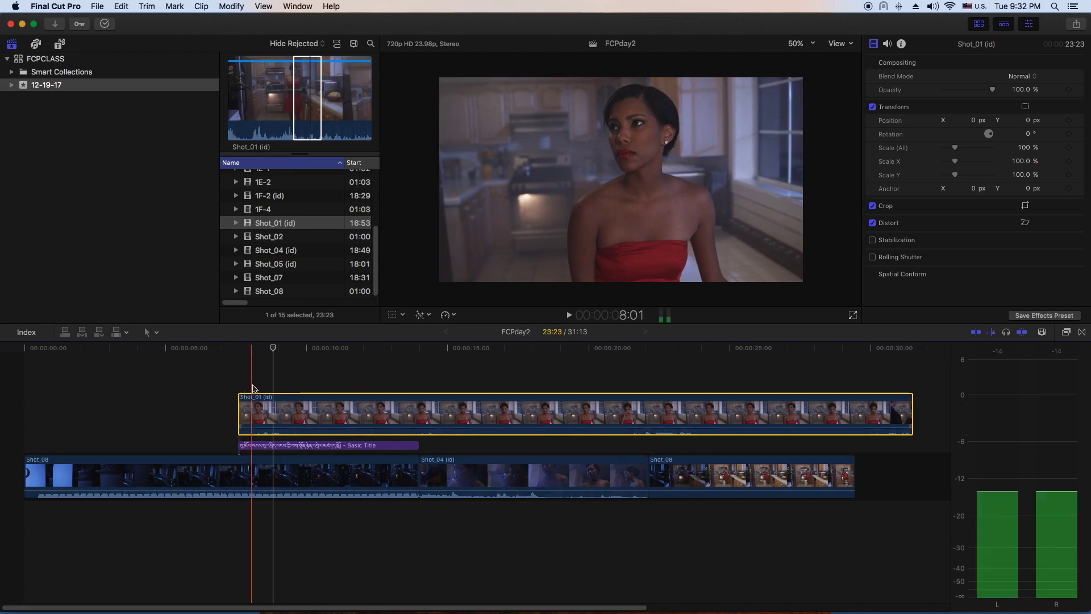
pyautogui.click(263, 467)
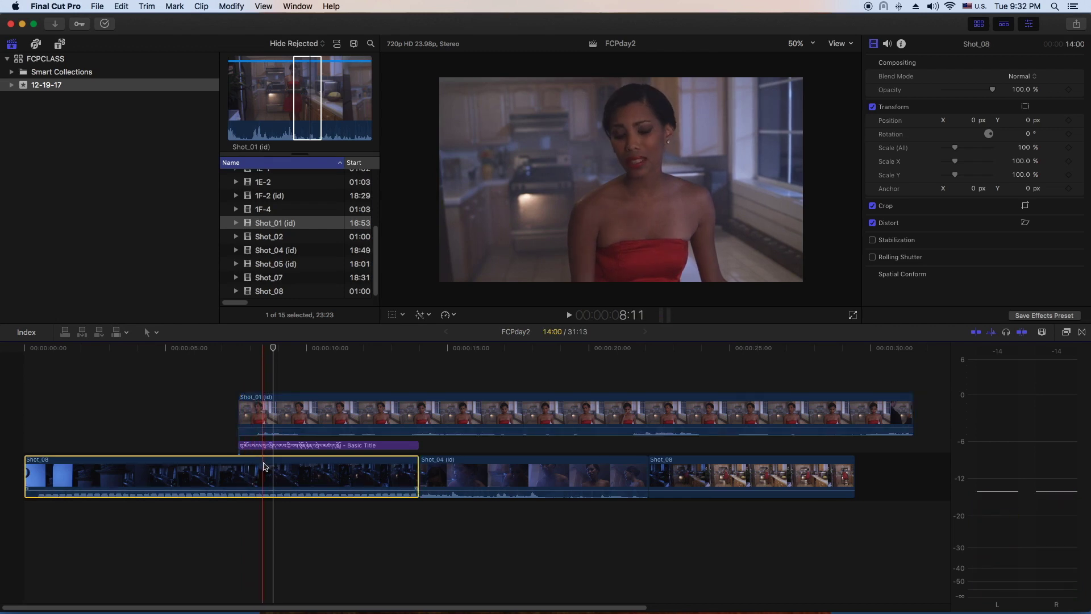
# - Try deleting the first Shot_08 clip from the primary storyline, and undo the deletion
pyautogui.press('Delete')
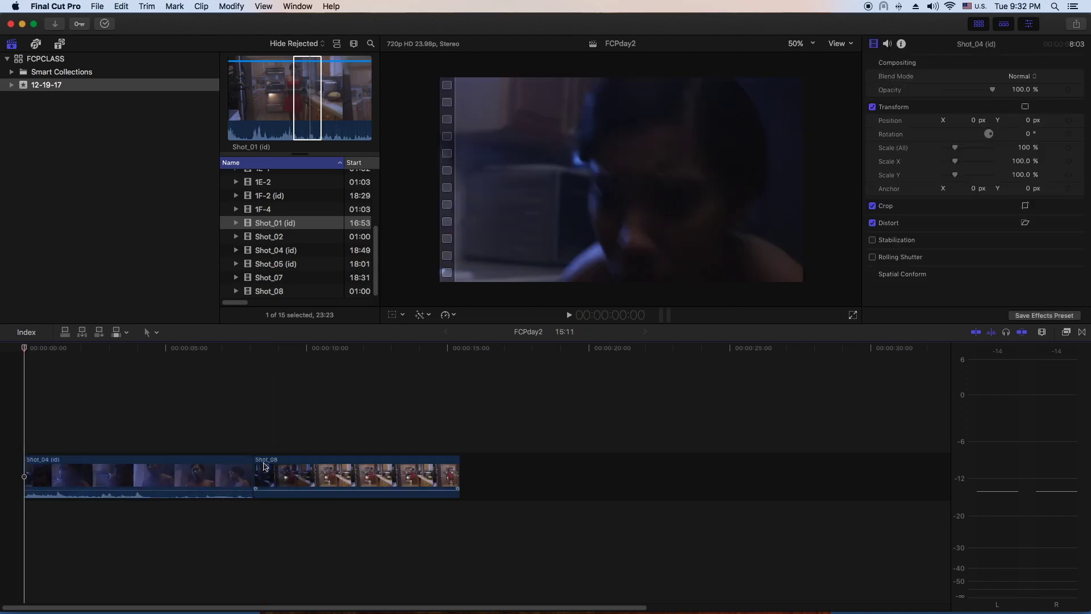
pyautogui.press('super+z')
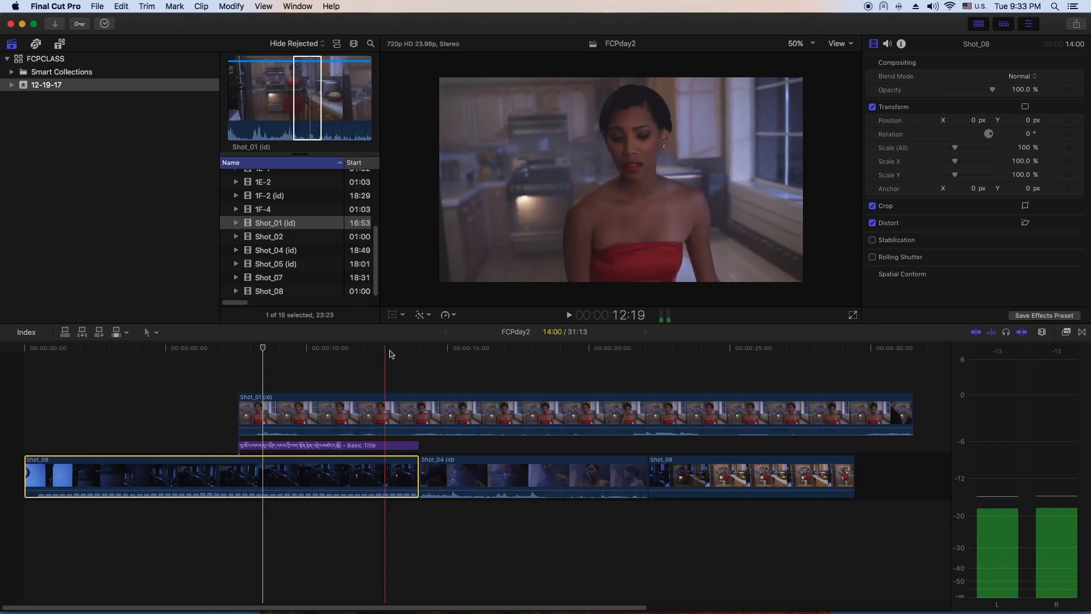
# - Try lowering the opacity of the connected Shot_01 (id) clip with the playhead at 15:02, and restore it to 100%
pyautogui.click(452, 350)
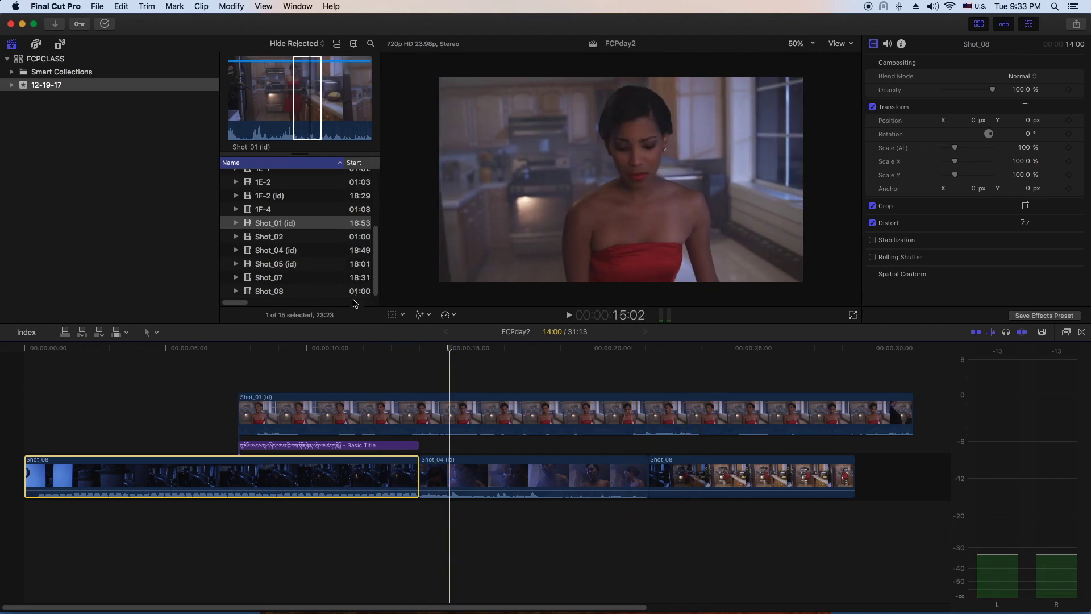
pyautogui.click(400, 415)
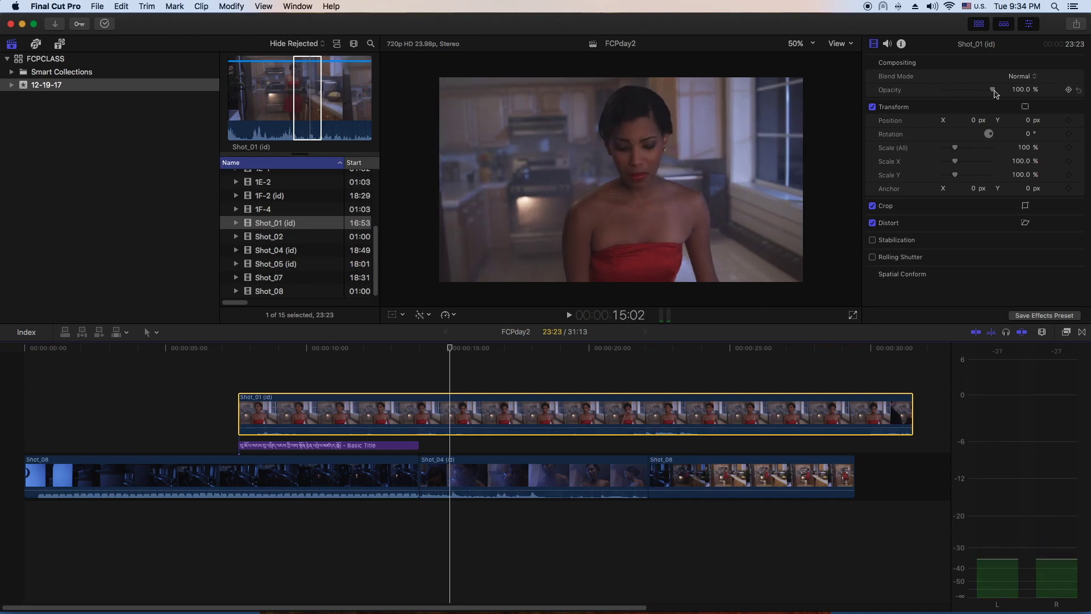
pyautogui.moveTo(995, 93); pyautogui.dragTo(948, 98)
pyautogui.moveTo(947, 96); pyautogui.dragTo(1002, 93)
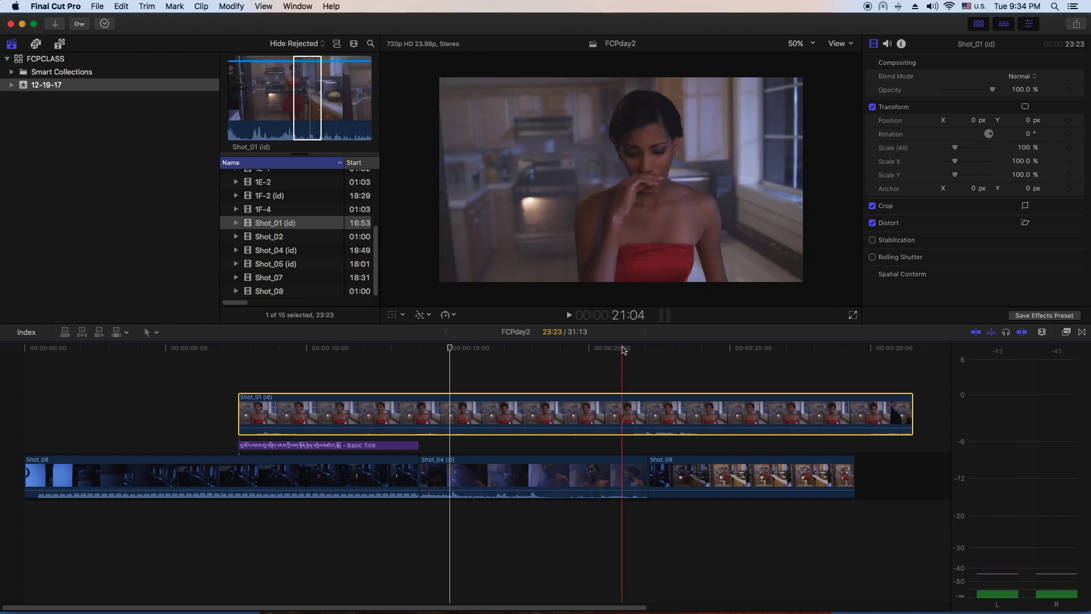
# - Try moving and shrinking the connected Shot_01 (id) clip with Transform at 21:04, and reset its Transform parameters
pyautogui.click(623, 353)
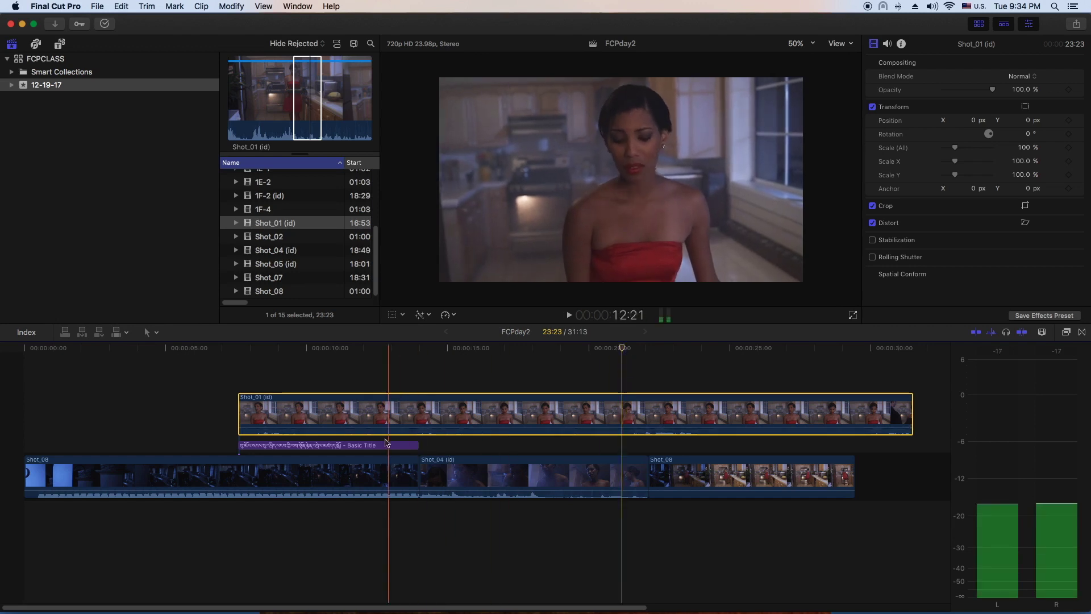
pyautogui.click(375, 445)
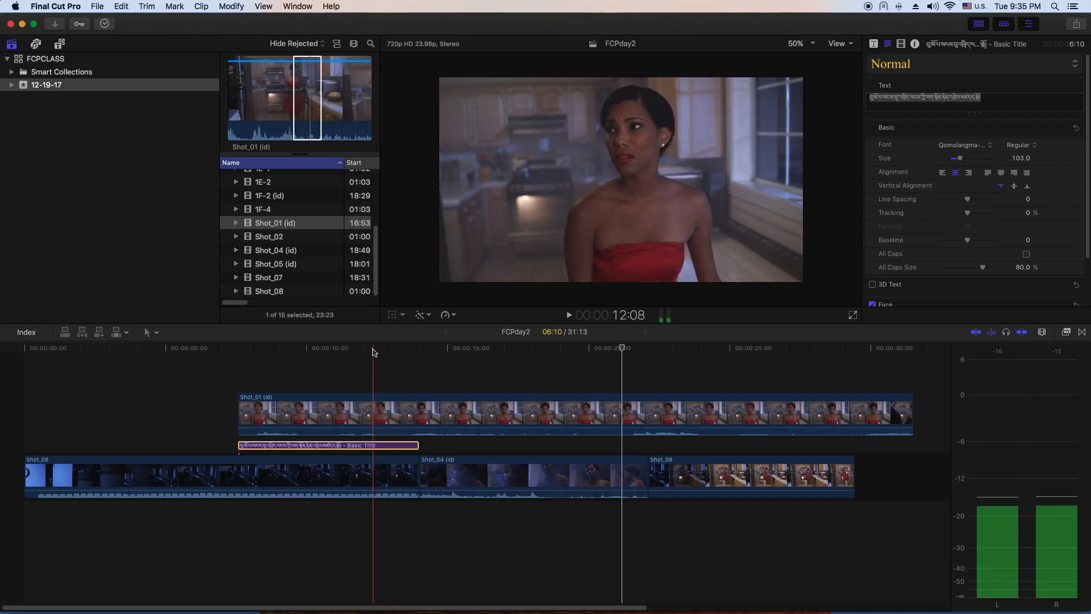
pyautogui.click(458, 406)
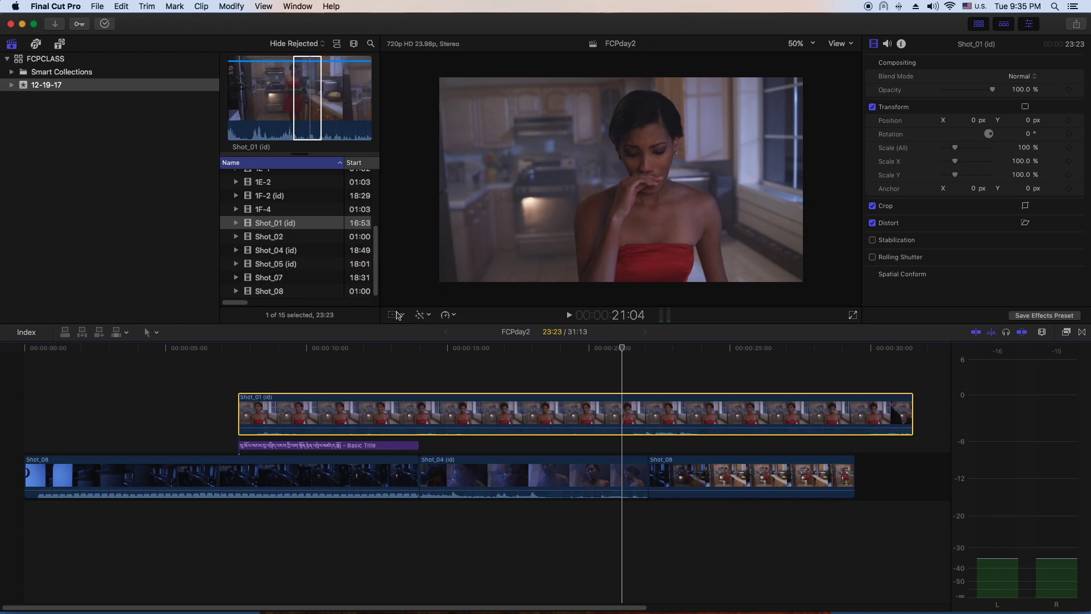
pyautogui.click(396, 316)
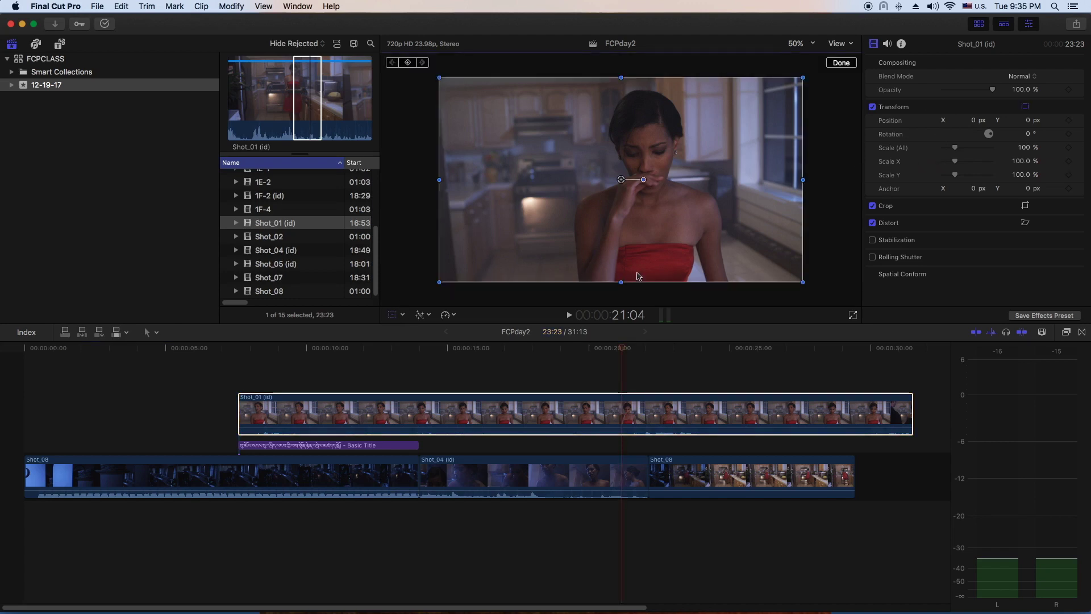
pyautogui.moveTo(622, 281); pyautogui.dragTo(631, 248)
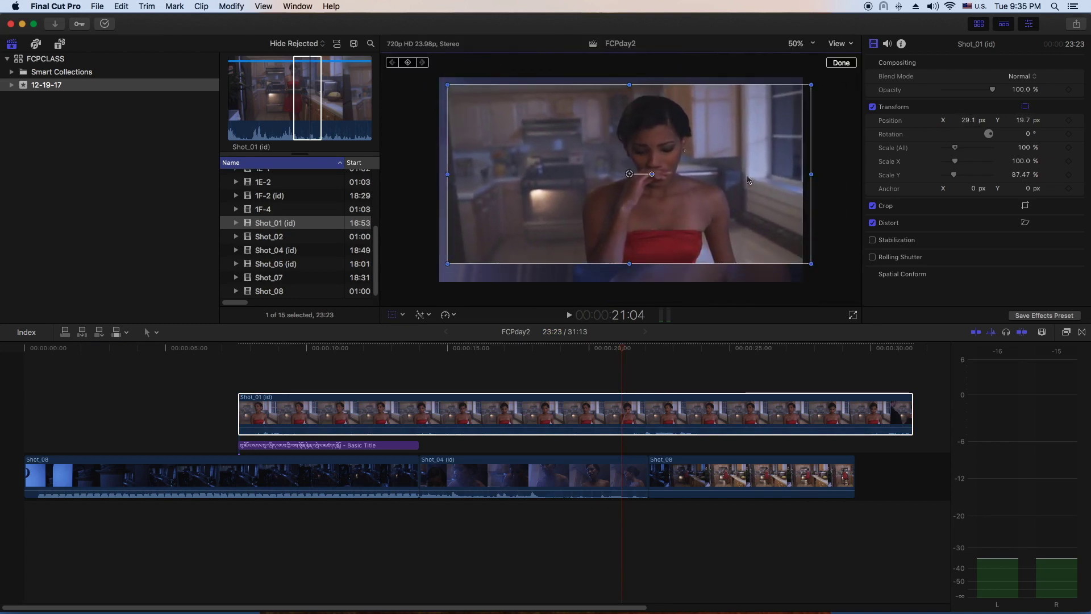
pyautogui.click(445, 409)
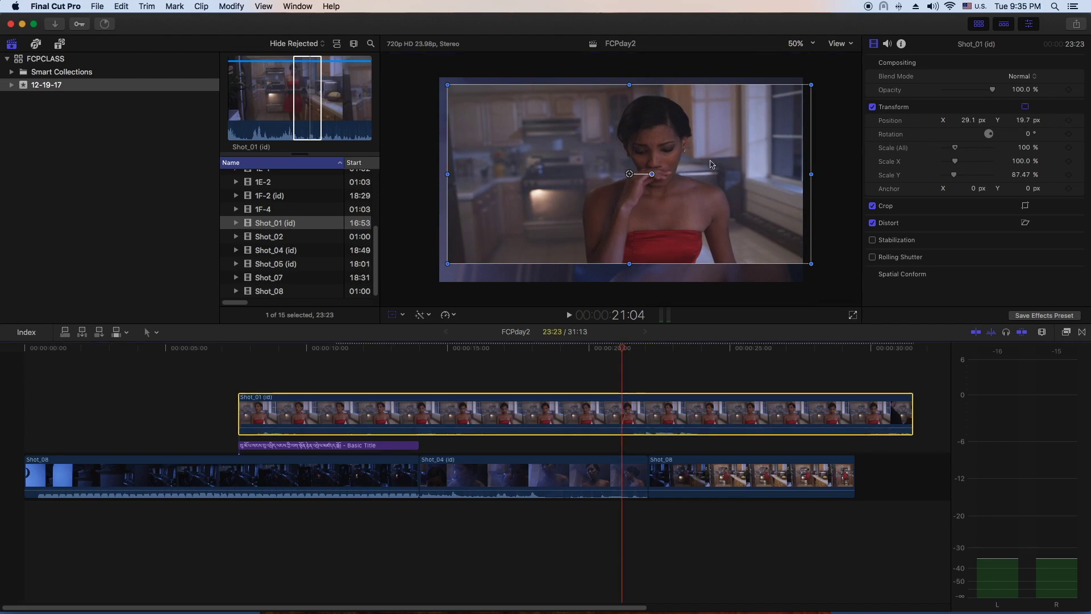
pyautogui.moveTo(1081, 111)
pyautogui.click(1082, 111)
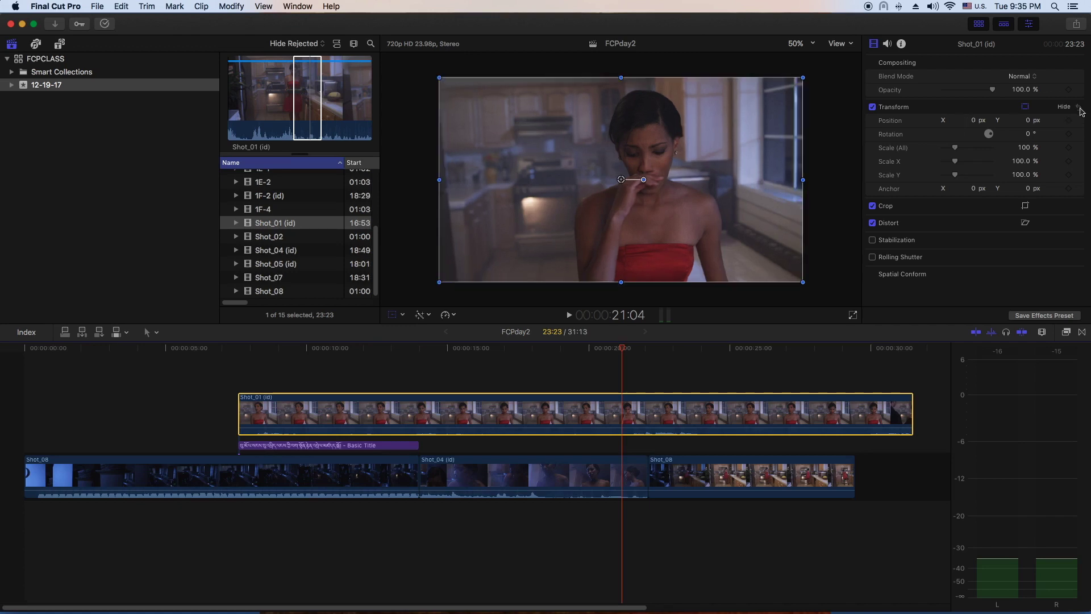
# - Play the connected Shot_01 (id) clip briefly from 17:00 and delete it from the timeline
pyautogui.click(505, 349)
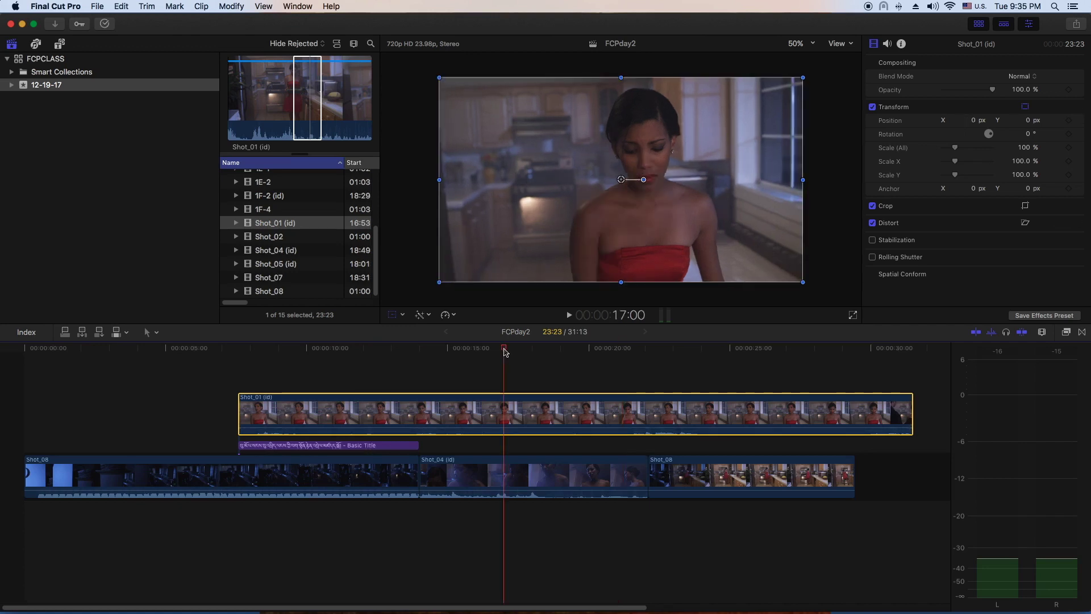
pyautogui.press('space')
pyautogui.press('space')
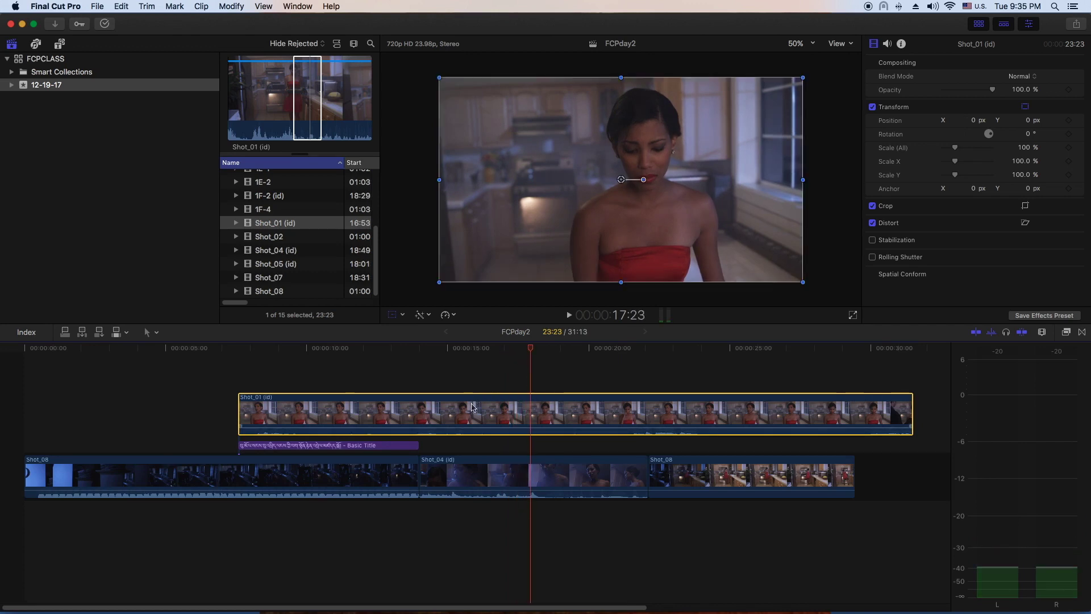
pyautogui.press('Delete')
# - Play the timeline just before the Tibetan title and across the cut from Shot_04 (id) to the second Shot_08
pyautogui.click(227, 408)
pyautogui.press('space')
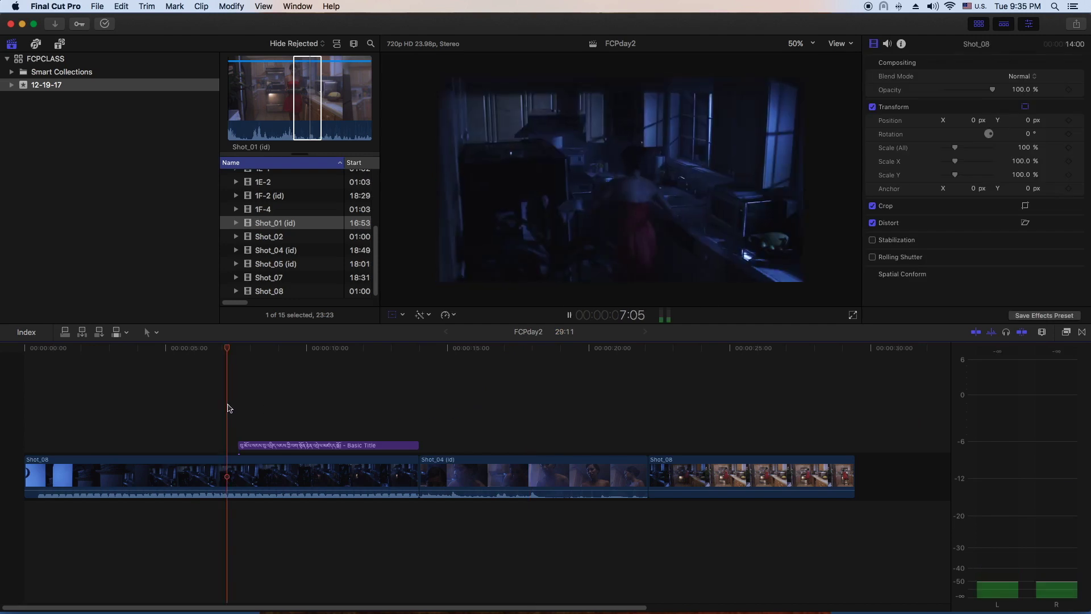
pyautogui.press('space')
pyautogui.click(641, 346)
pyautogui.press('space')
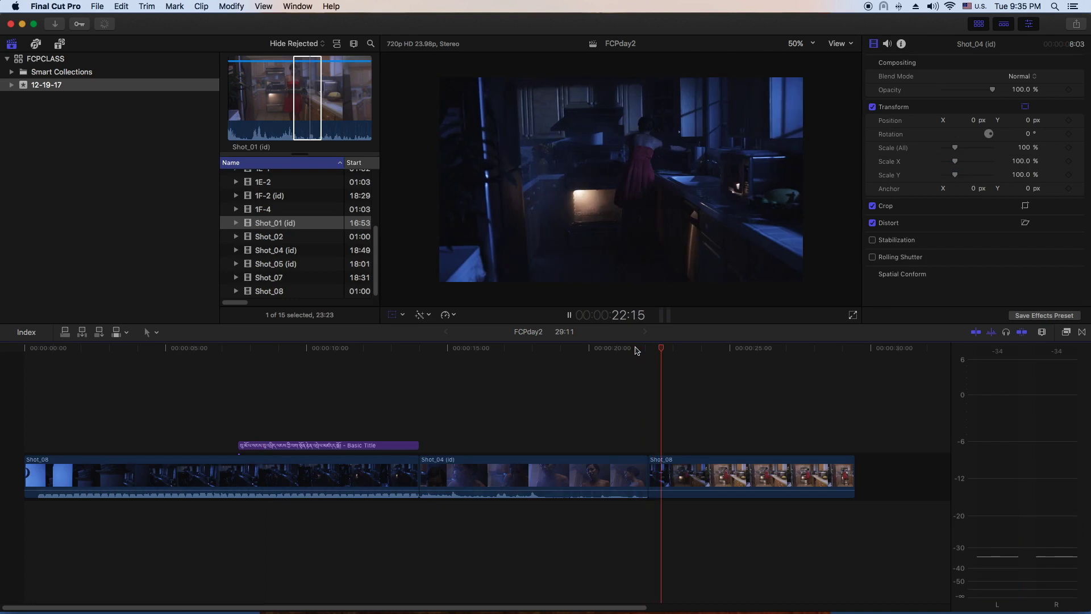
pyautogui.press('space')
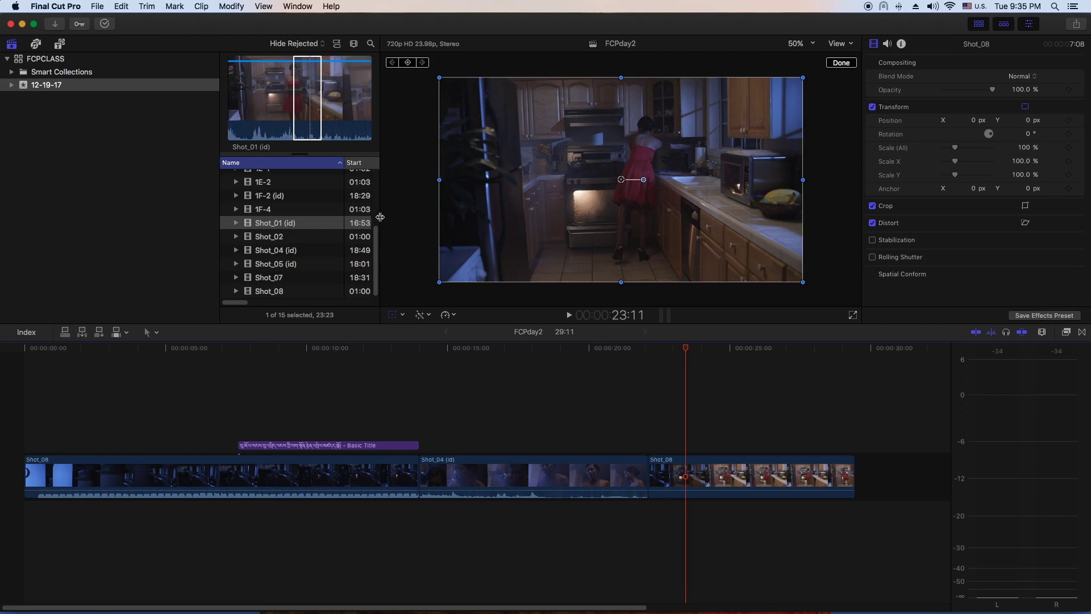
# - Place the playhead over the Tibetan title at 10:12 and start a Master File share of the FCPday2 project
pyautogui.click(286, 267)
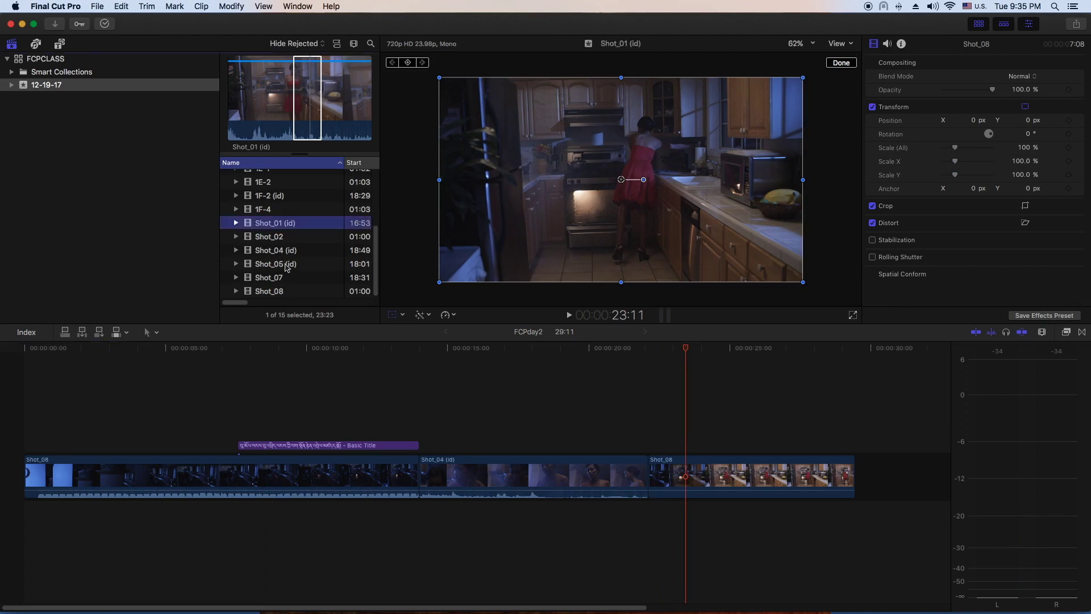
pyautogui.click(322, 348)
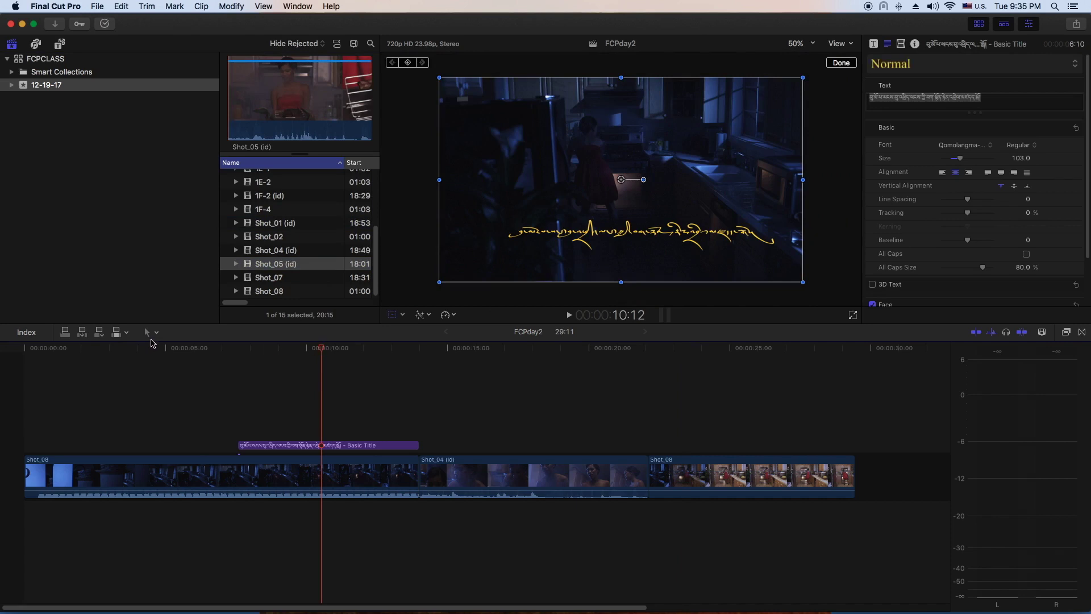
pyautogui.click(97, 6)
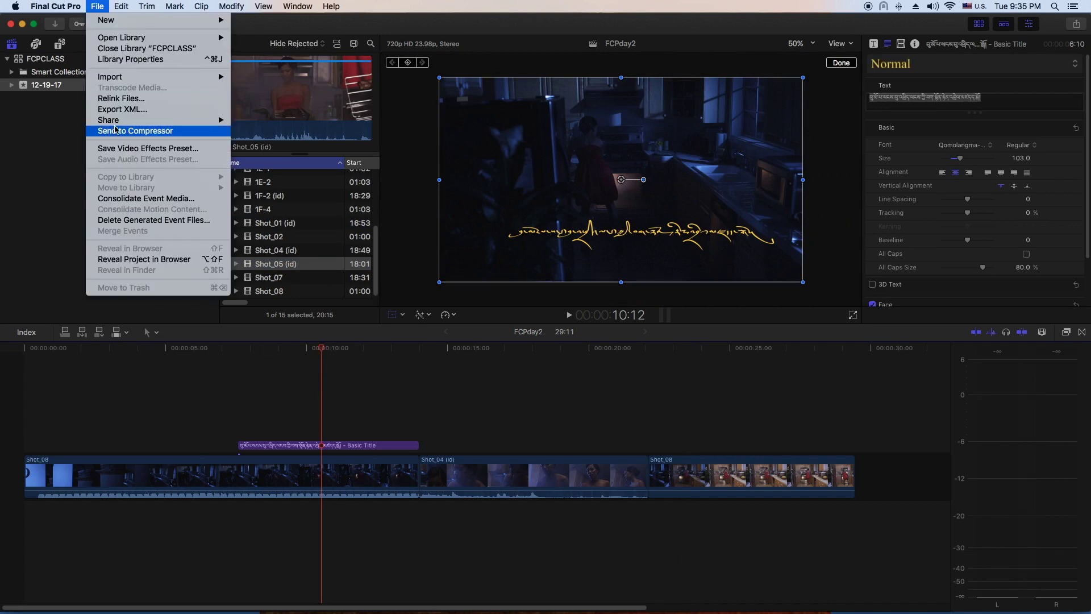
pyautogui.moveTo(116, 122)
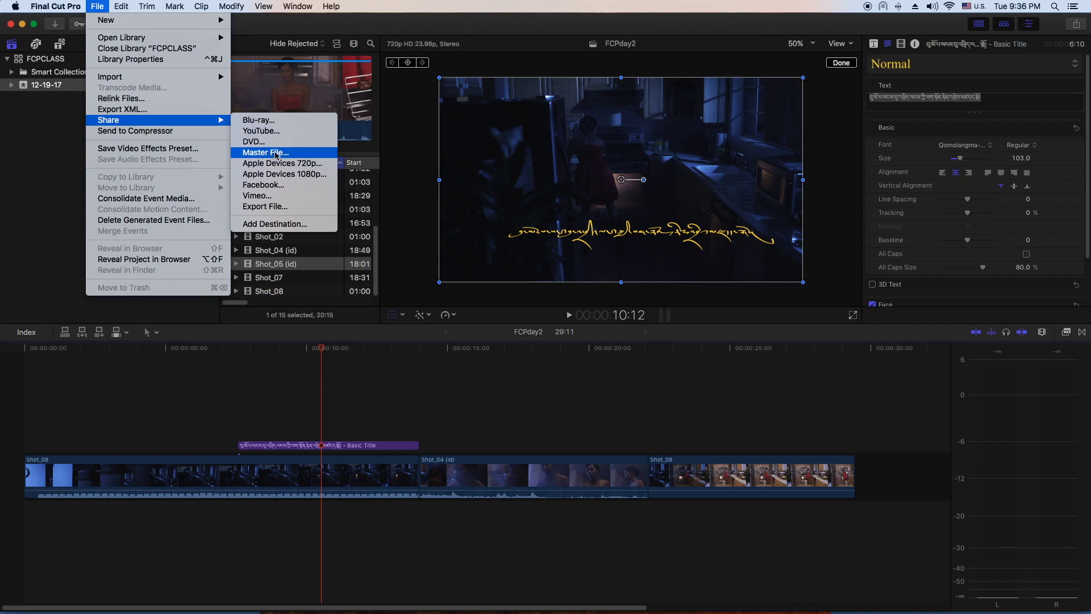
pyautogui.click(277, 152)
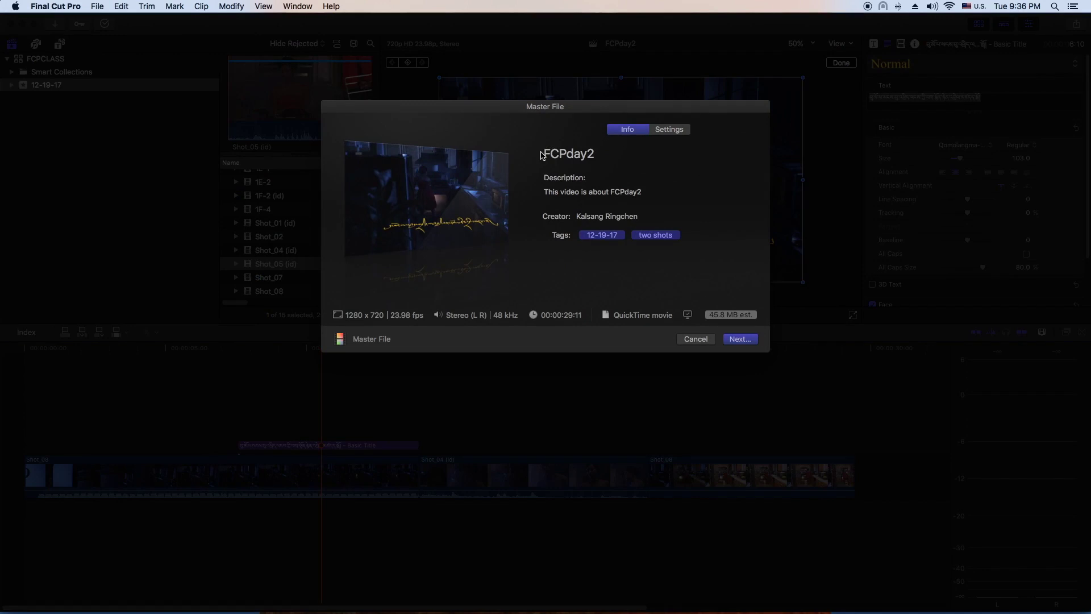
# - Choose H.264 as the video codec in the master file settings and continue to the save dialog
pyautogui.click(665, 130)
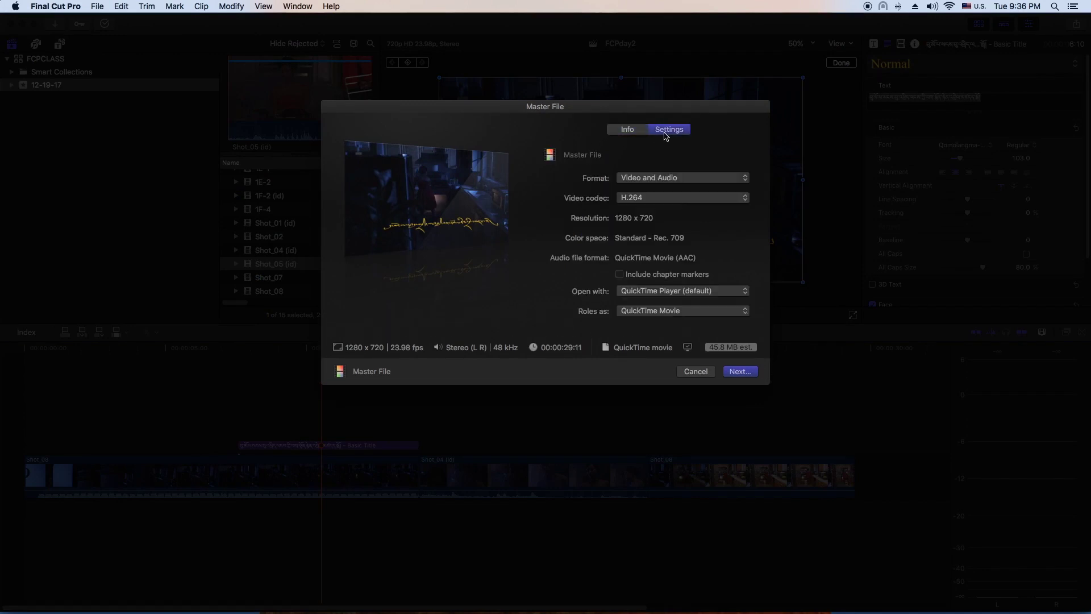
pyautogui.click(669, 199)
pyautogui.click(627, 196)
pyautogui.click(740, 372)
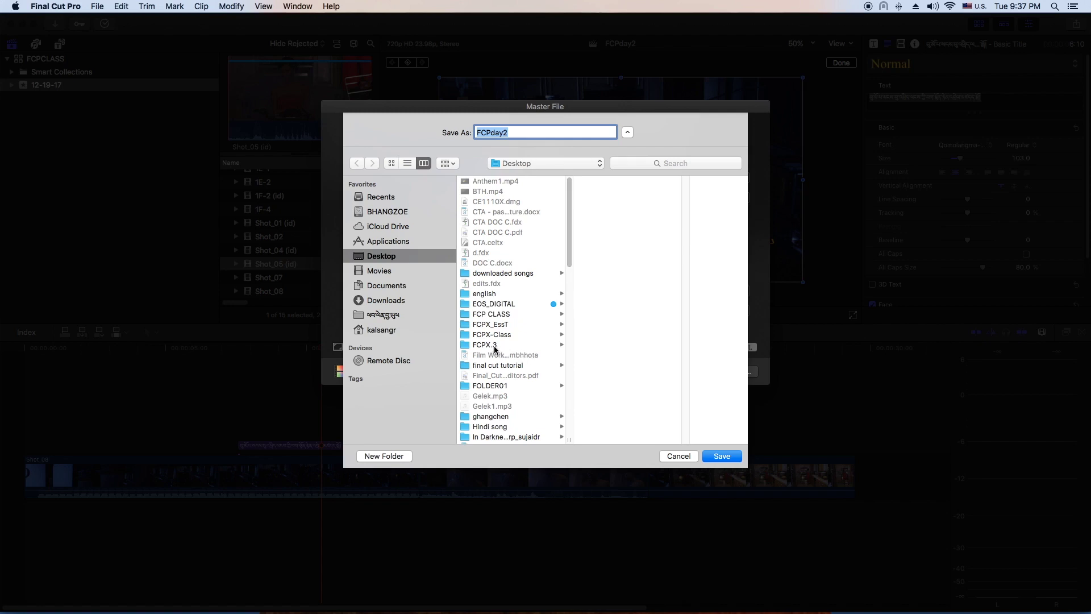
# - Save the master file as FCPday2 in the Desktop's FCP CLASS folder, and expand the Sharing progress in Background Tasks
pyautogui.click(492, 316)
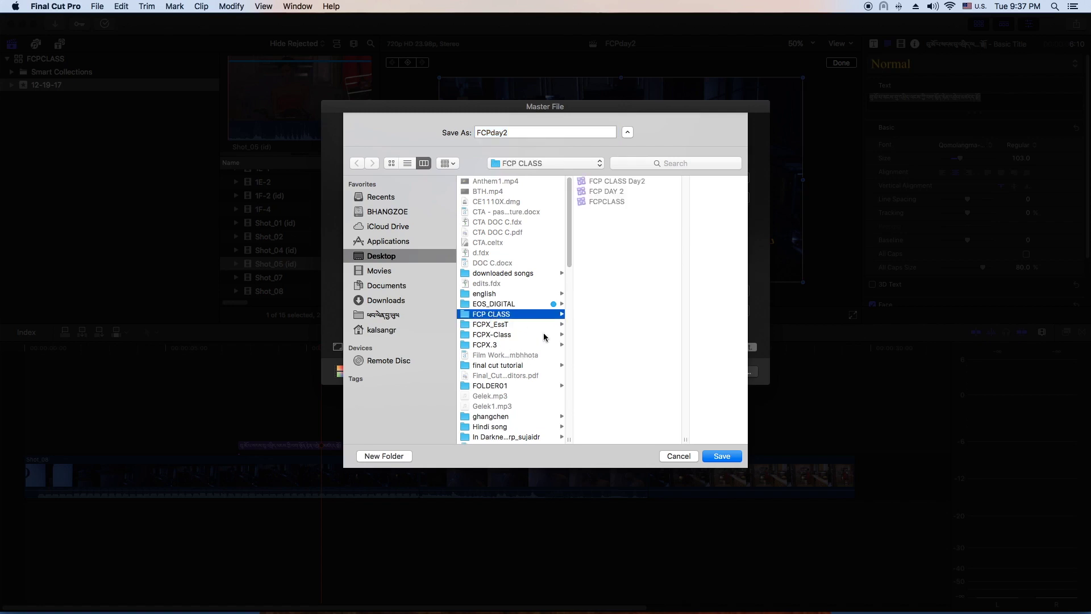
pyautogui.click(730, 456)
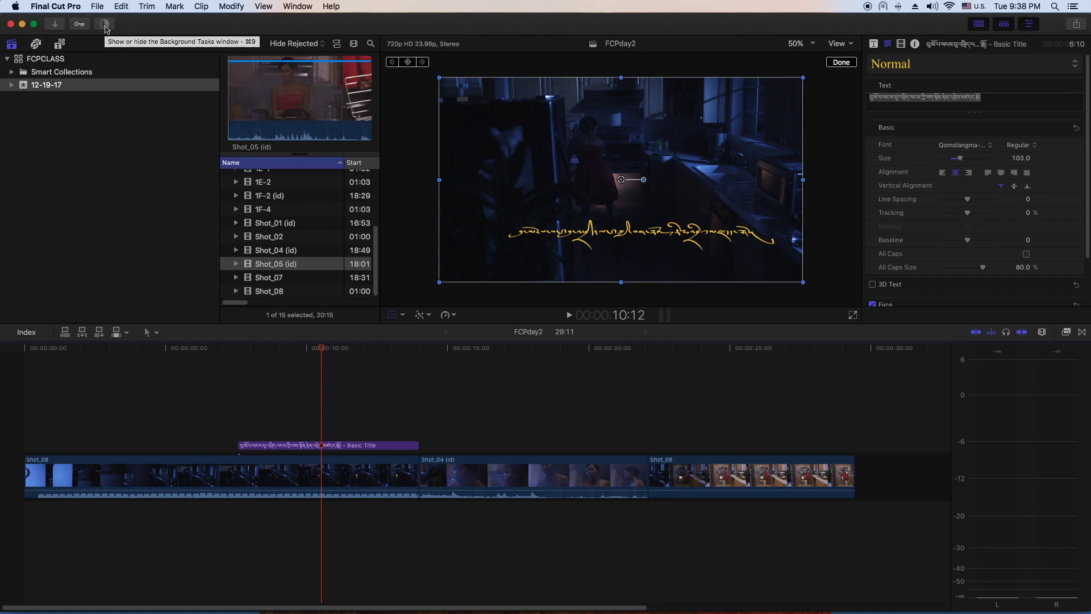
pyautogui.click(105, 26)
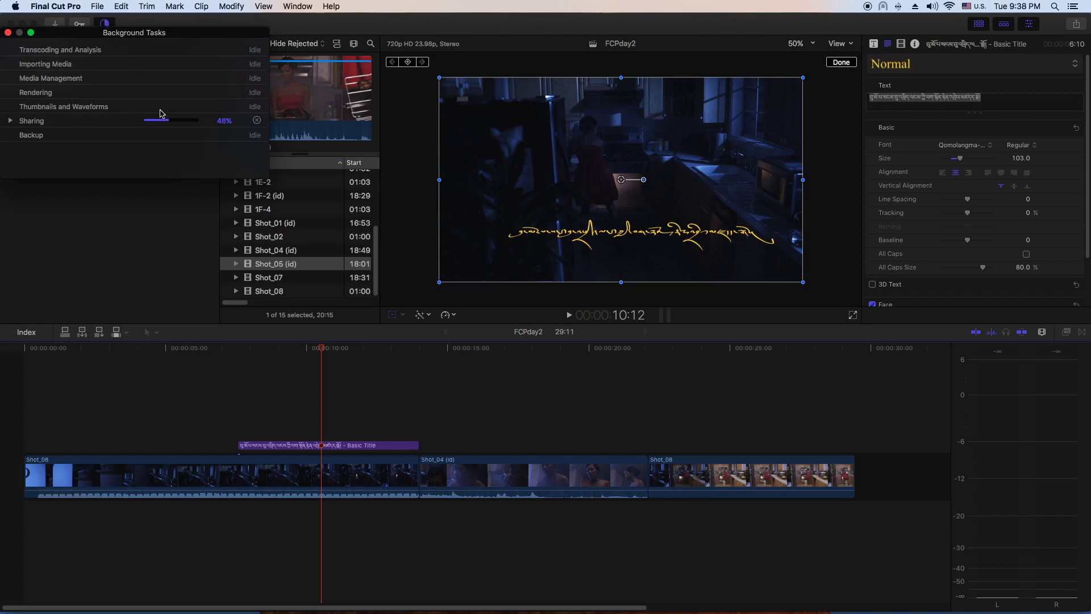
pyautogui.click(11, 121)
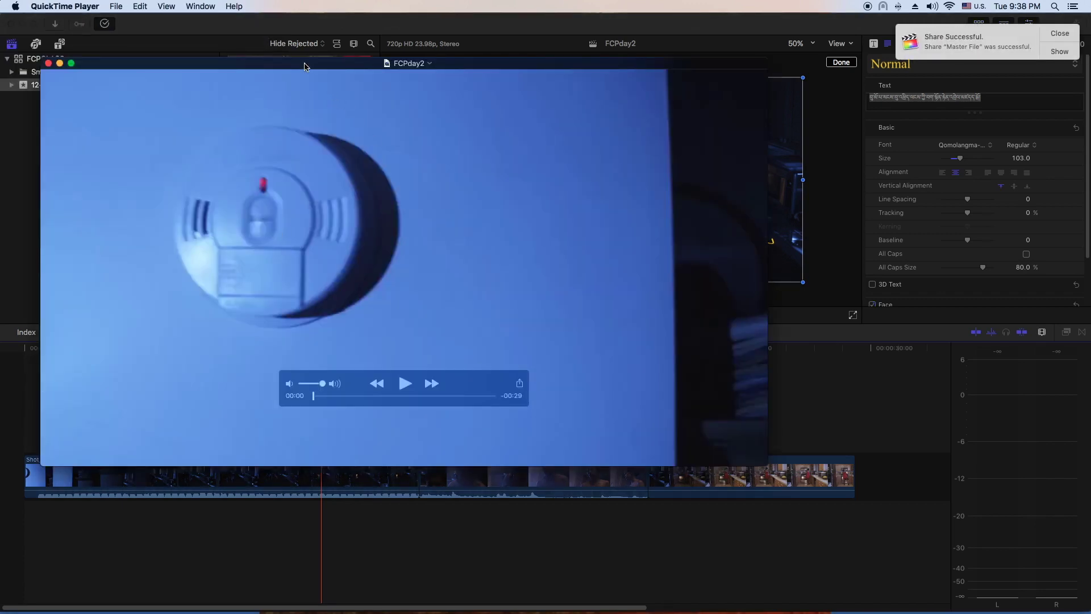
# - Play the exported FCPday2 movie through to its end in QuickTime Player and close it
pyautogui.moveTo(304, 66); pyautogui.dragTo(341, 66)
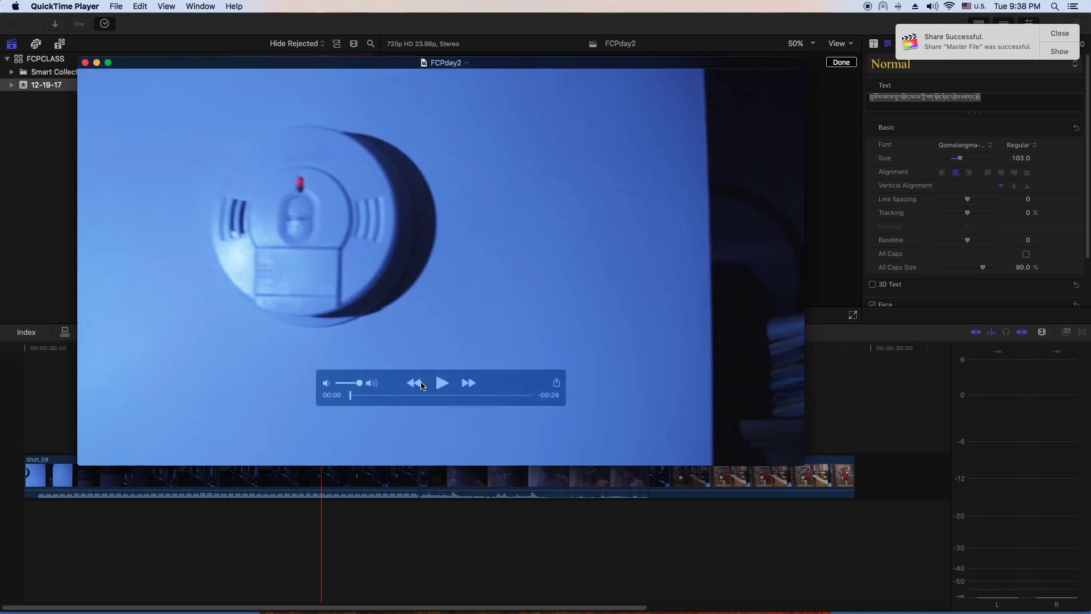
pyautogui.click(442, 383)
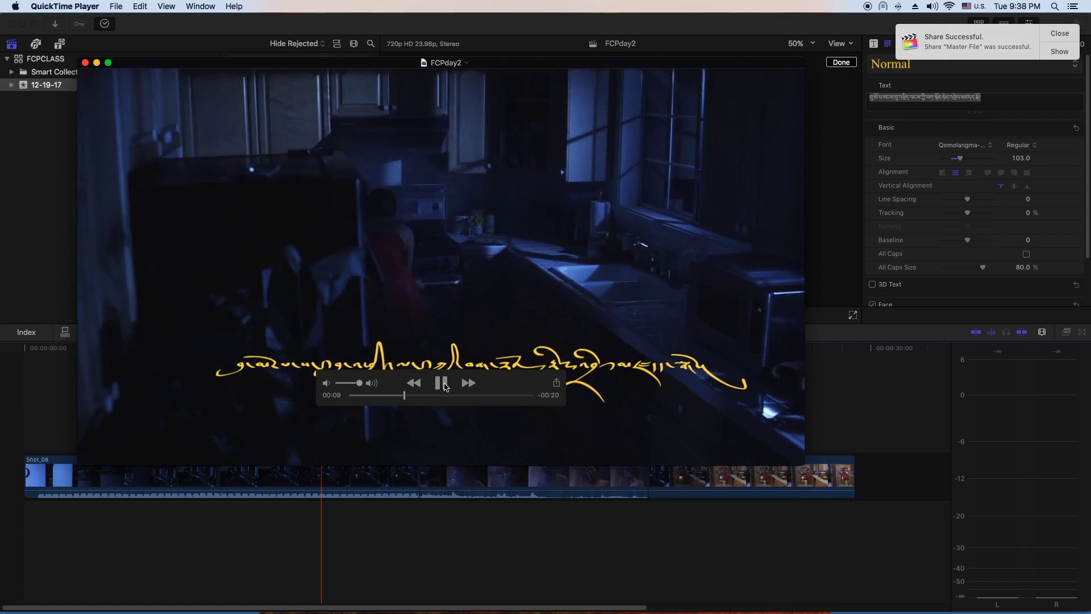
pyautogui.moveTo(503, 400); pyautogui.dragTo(483, 455)
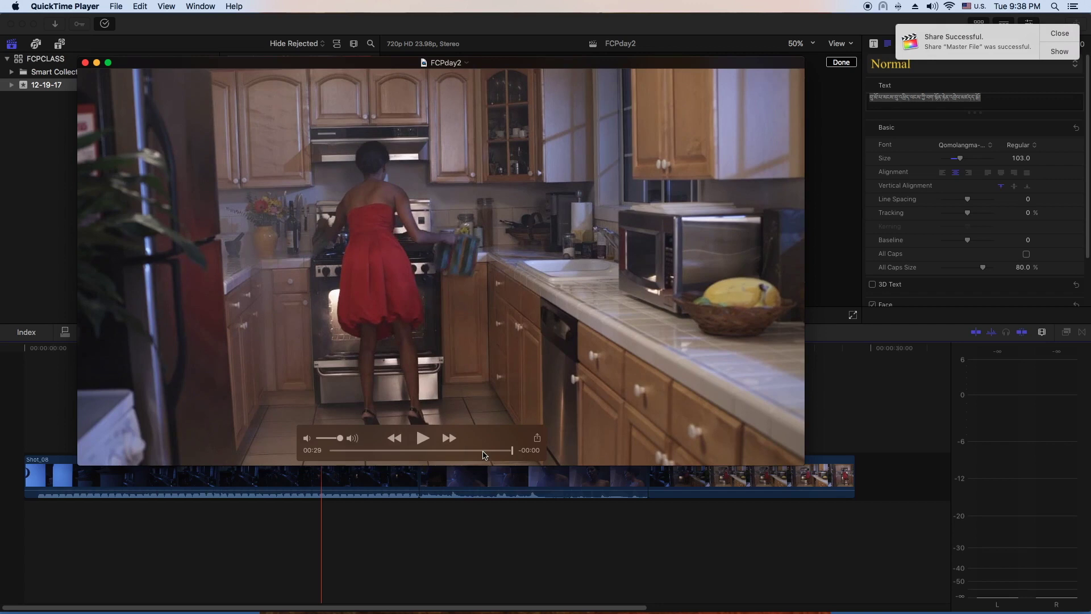
pyautogui.press('super+w')
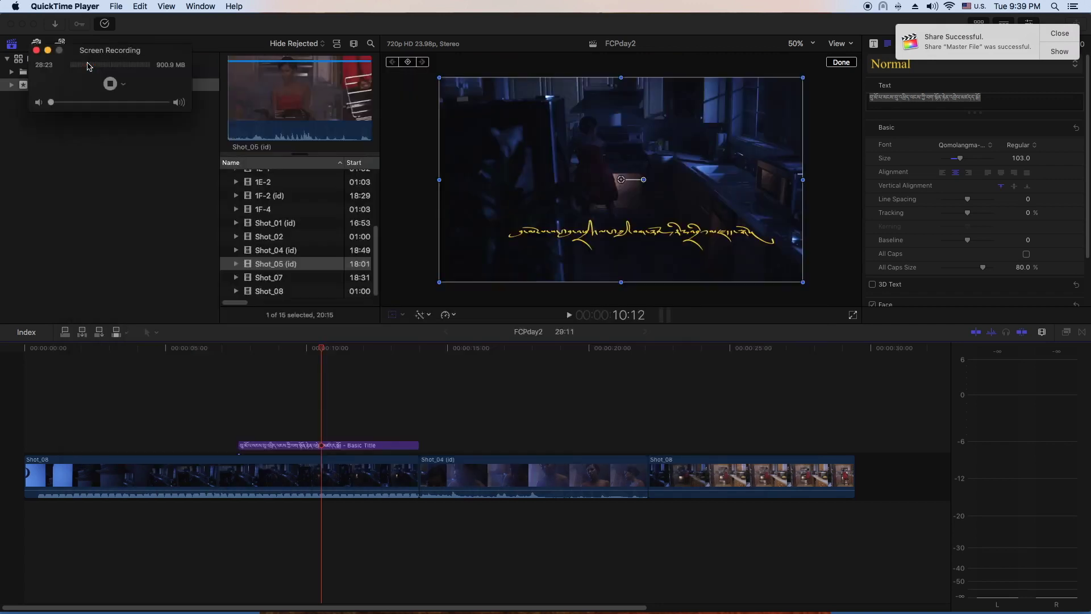